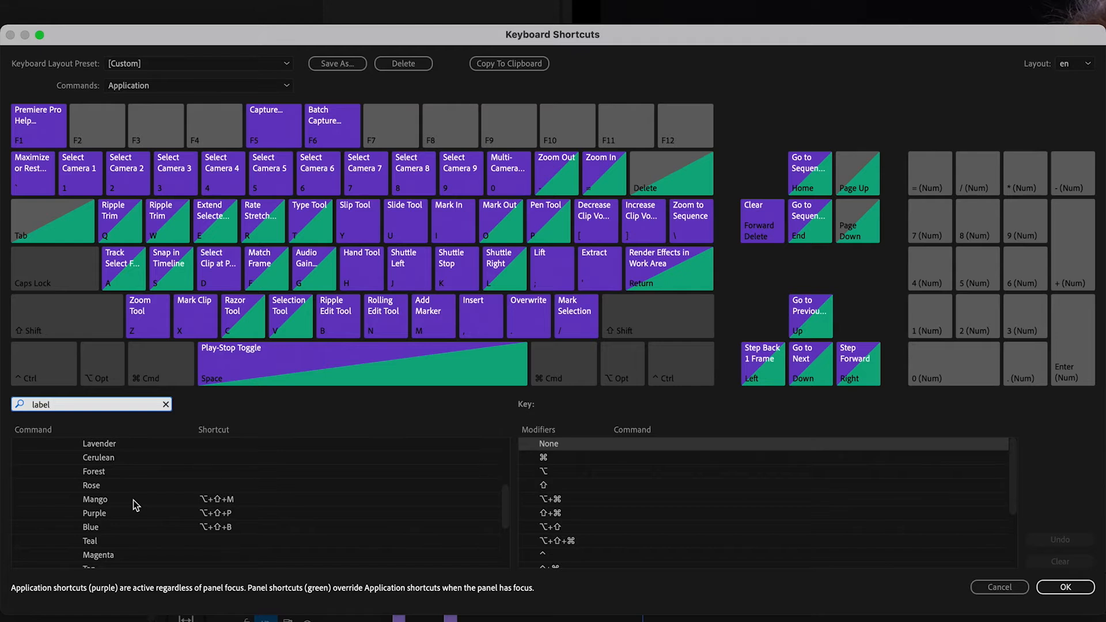
- Assign the shortcut Option+Shift+F to the Forest label color and save the keyboard layout changes
{"action": "left_click", "coordinate": [166, 505]}
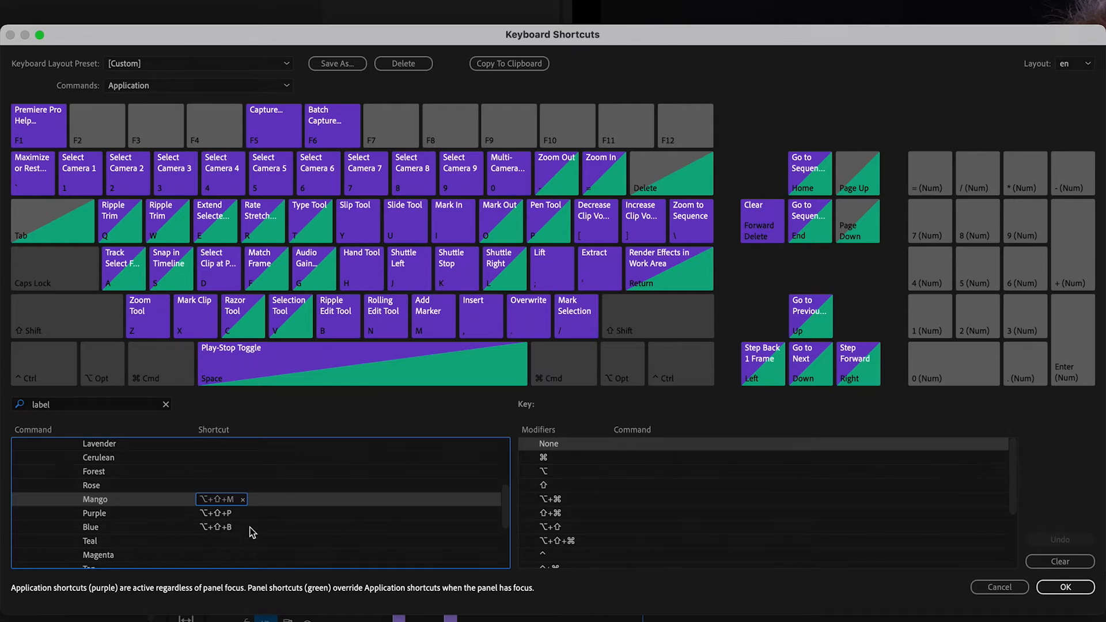
{"action": "left_click", "coordinate": [192, 472]}
{"action": "left_click", "coordinate": [210, 474]}
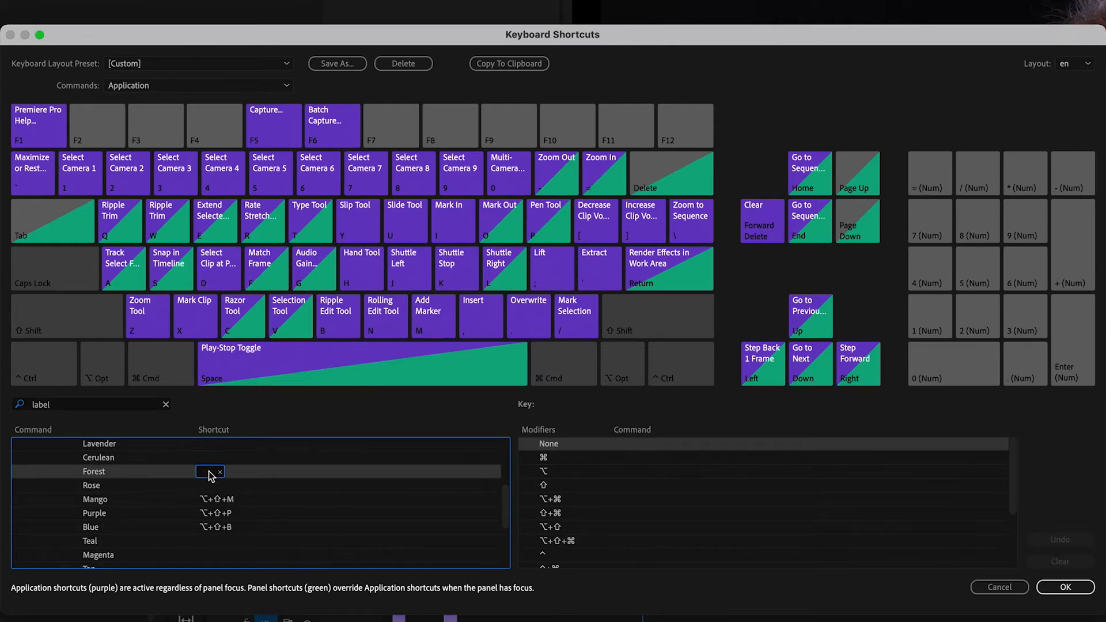
{"action": "key", "text": "alt+shift+f"}
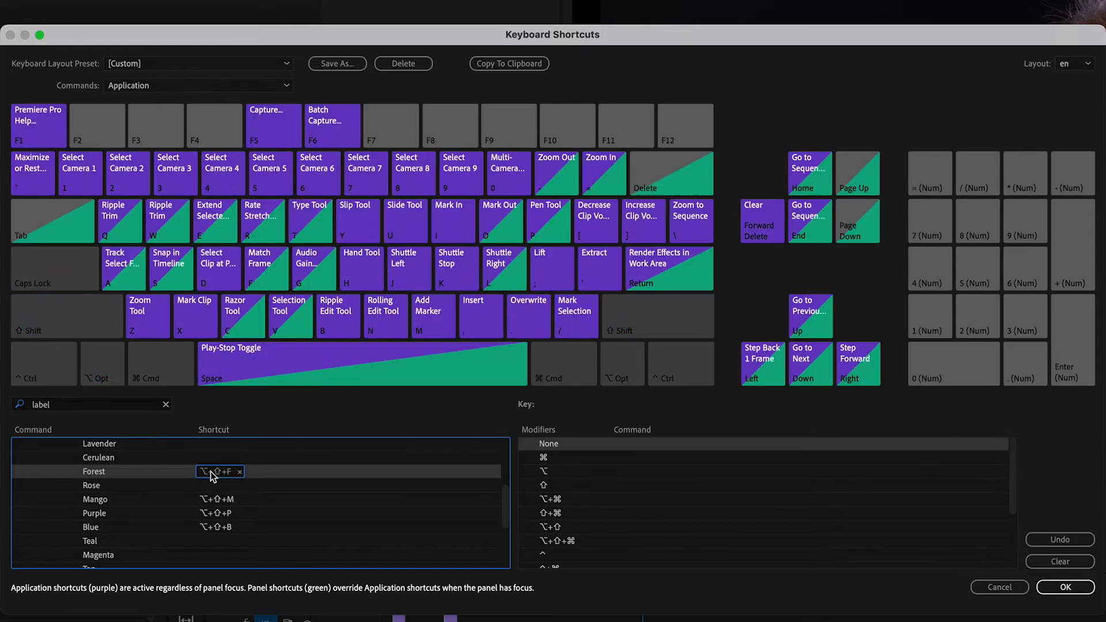
{"action": "left_click", "coordinate": [1088, 591]}
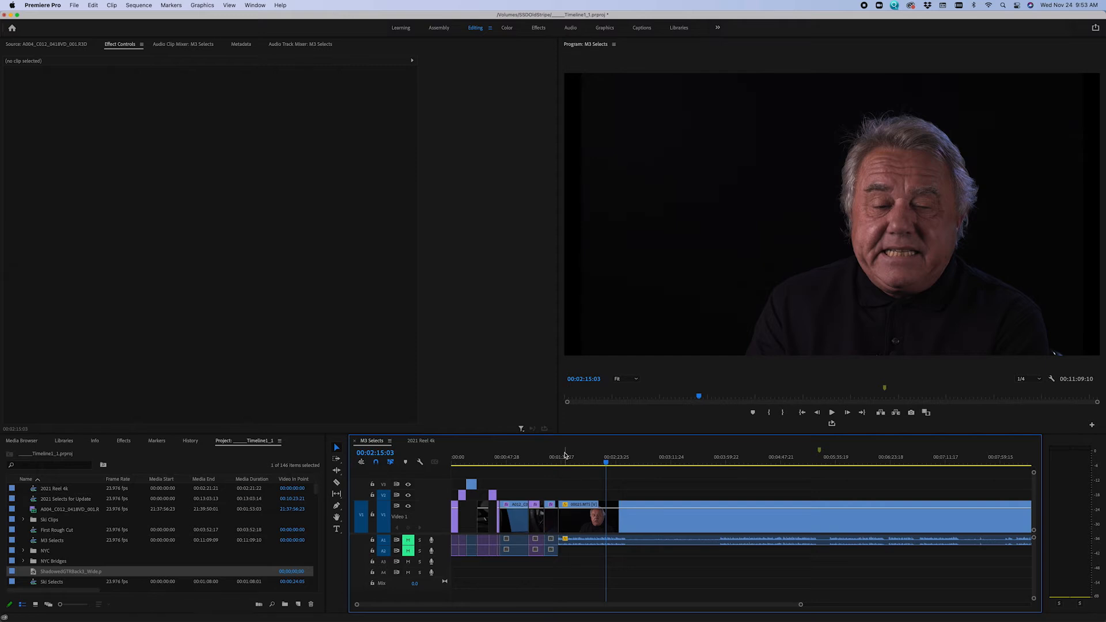
- Select the long interview clip on V1 at 00:02:13:06 and try the Forest and Blue label colors on it
{"action": "mouse_move", "coordinate": [616, 459]}
{"action": "left_mouse_down"}
{"action": "mouse_move", "coordinate": [573, 459]}
{"action": "mouse_move", "coordinate": [606, 459]}
{"action": "left_mouse_up"}
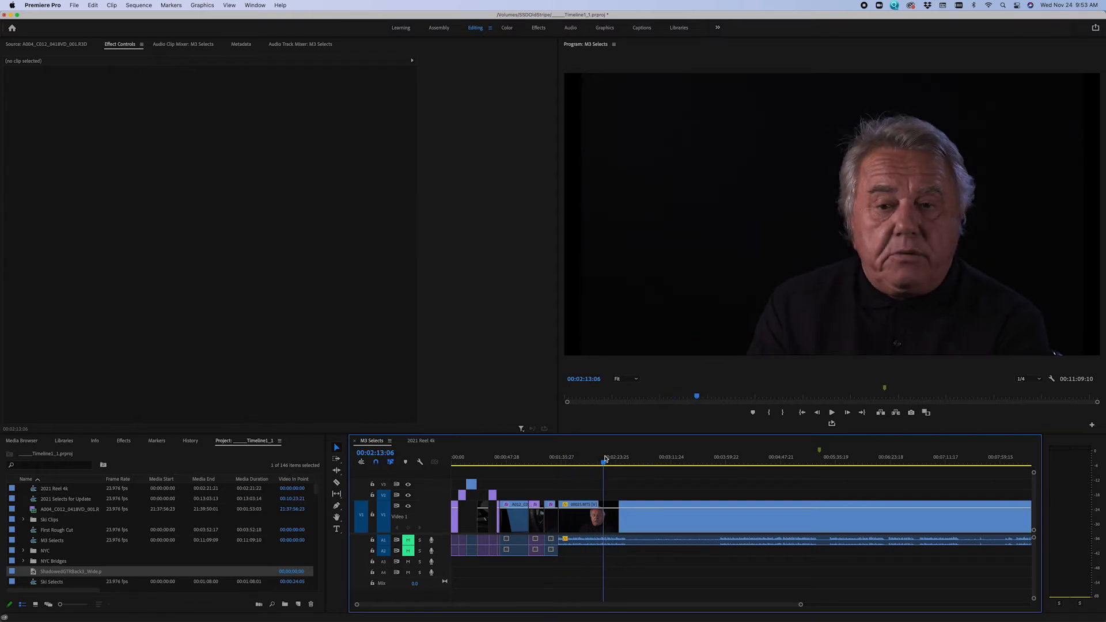
{"action": "key", "text": "d"}
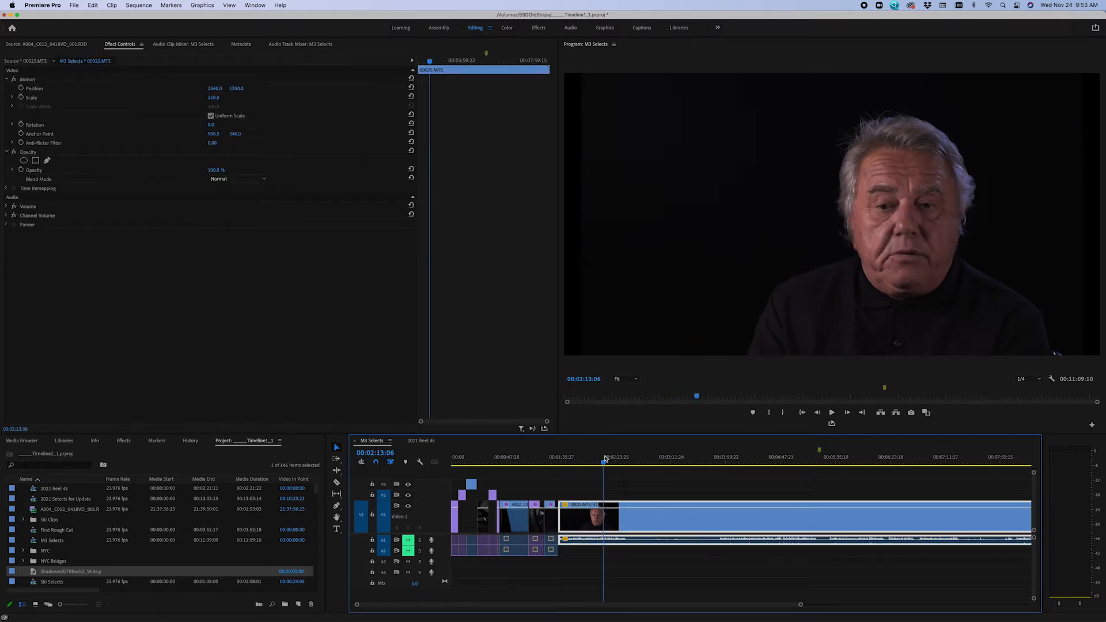
{"action": "key", "text": "ctrl+1"}
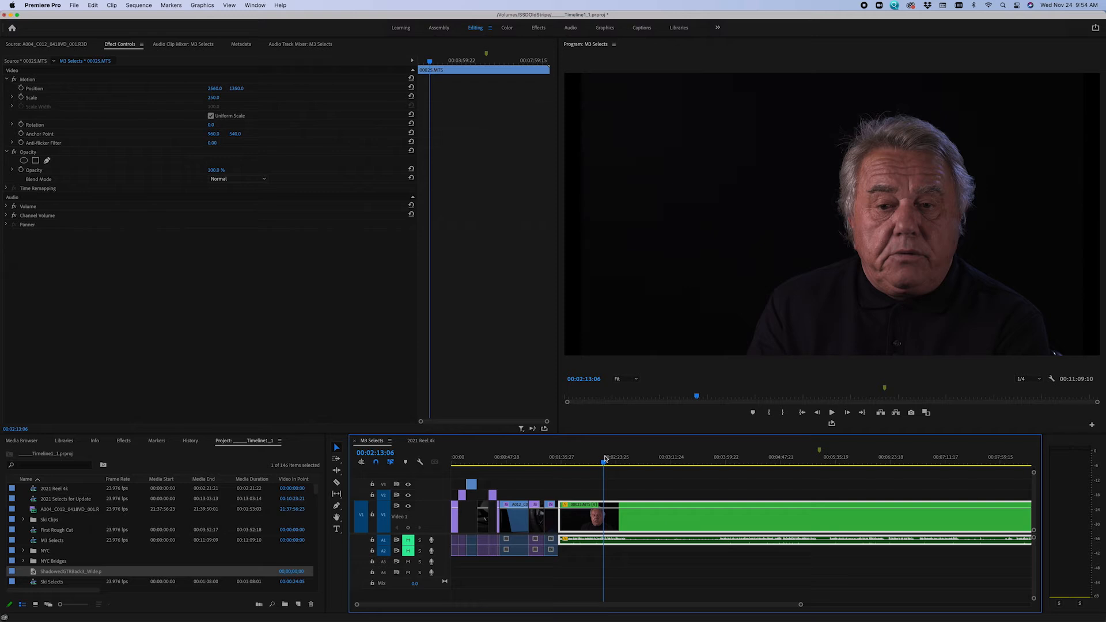
{"action": "key", "text": "ctrl+2"}
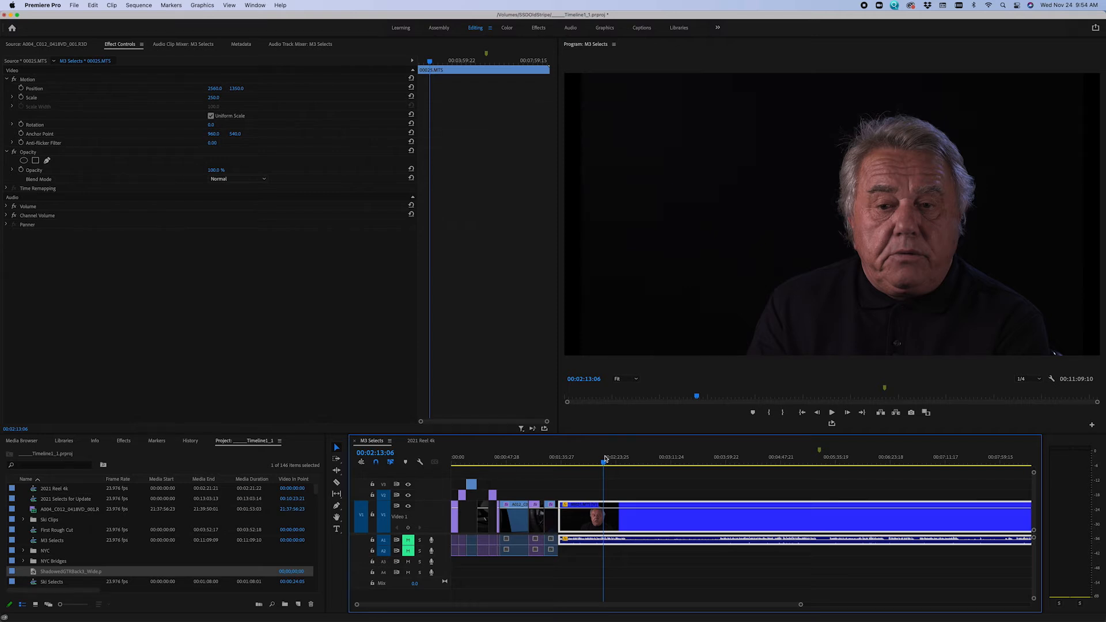
{"action": "key", "text": "ctrl+3"}
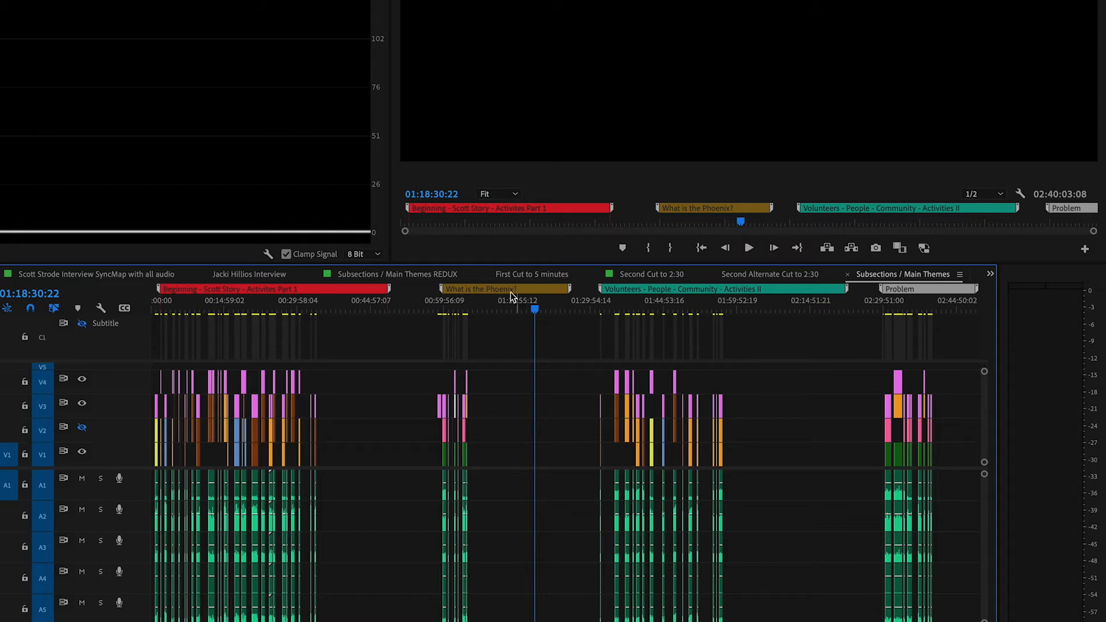
- Examine the color-coded clips in the "What is the Phoenix?" section and play back part of its last interview clips
{"action": "mouse_move", "coordinate": [511, 292]}
{"action": "left_click", "coordinate": [461, 310]}
{"action": "key", "text": "equal"}
{"action": "key", "text": "equal"}
{"action": "key", "text": "equal"}
{"action": "key", "text": "equal"}
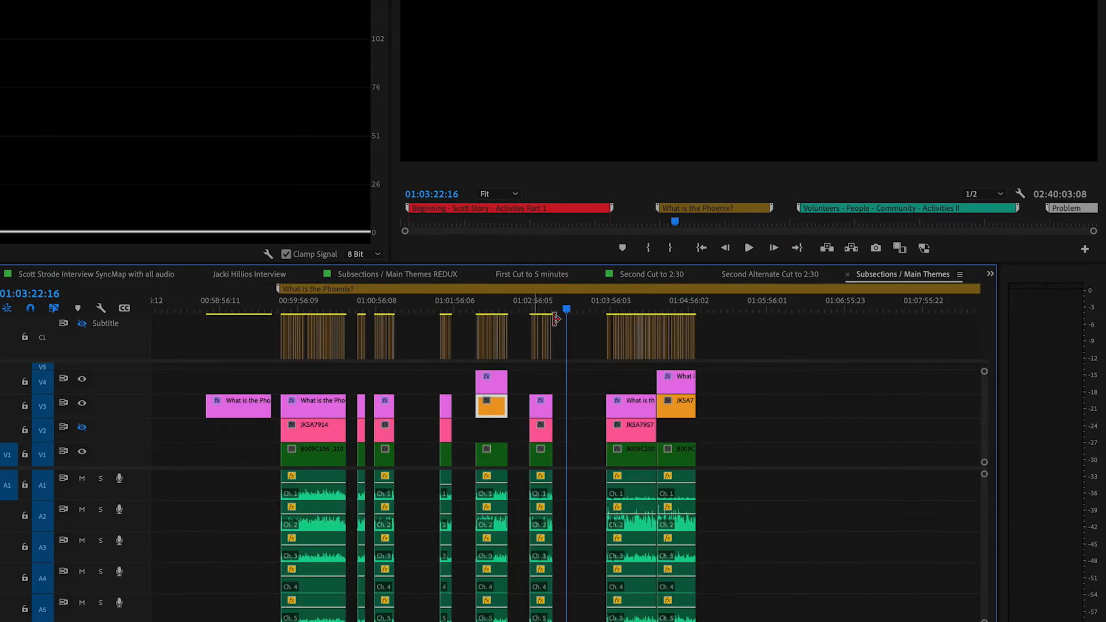
{"action": "left_click", "coordinate": [635, 304]}
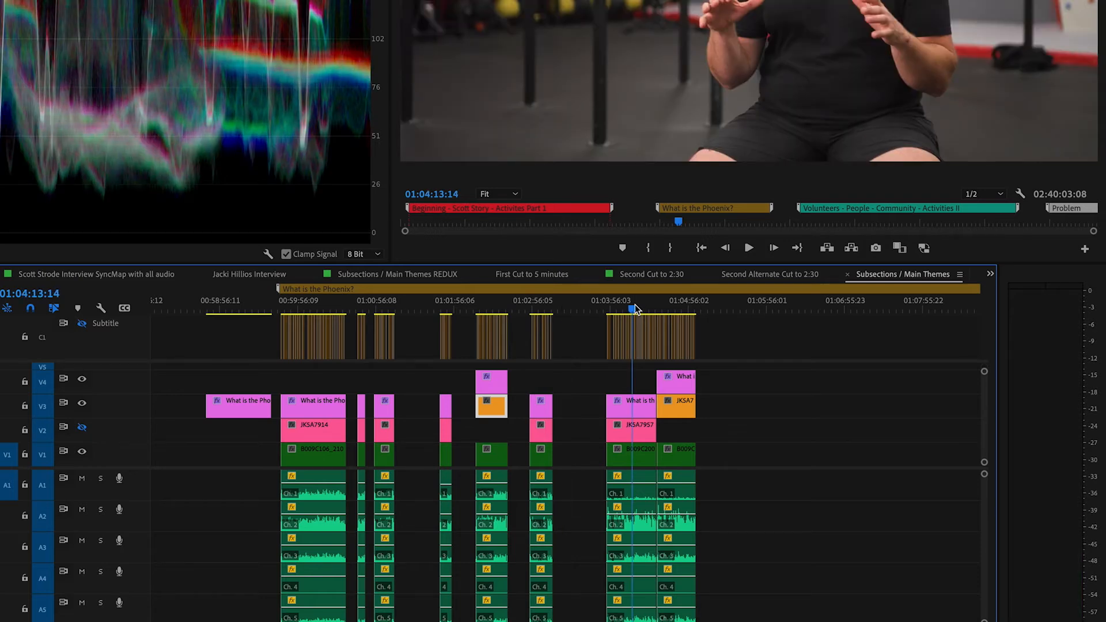
{"action": "key", "text": "space"}
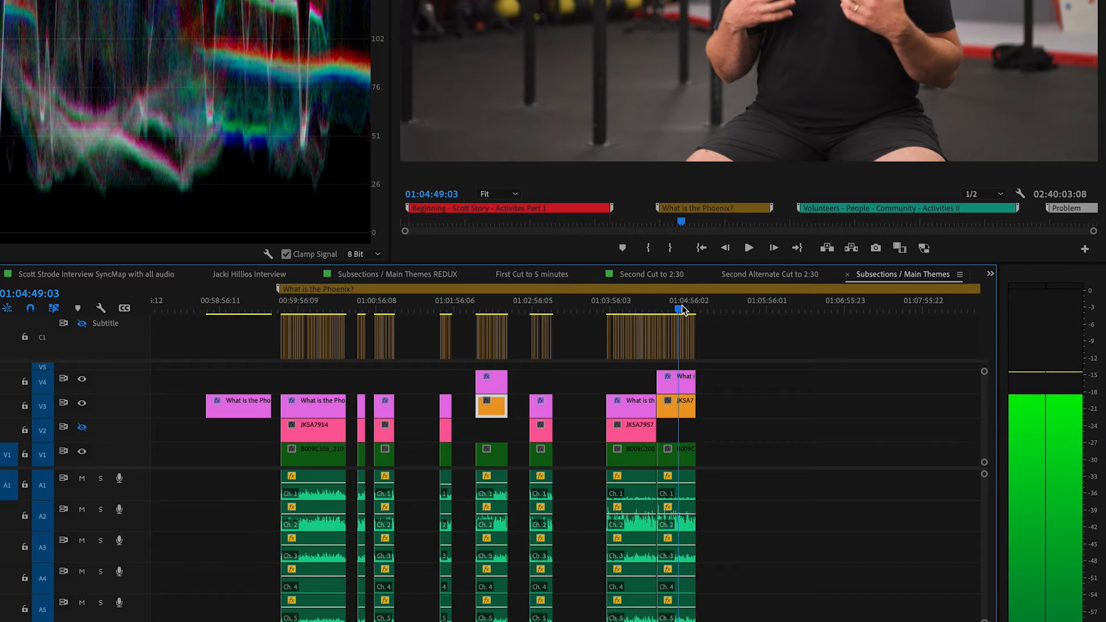
{"action": "left_click", "coordinate": [548, 307]}
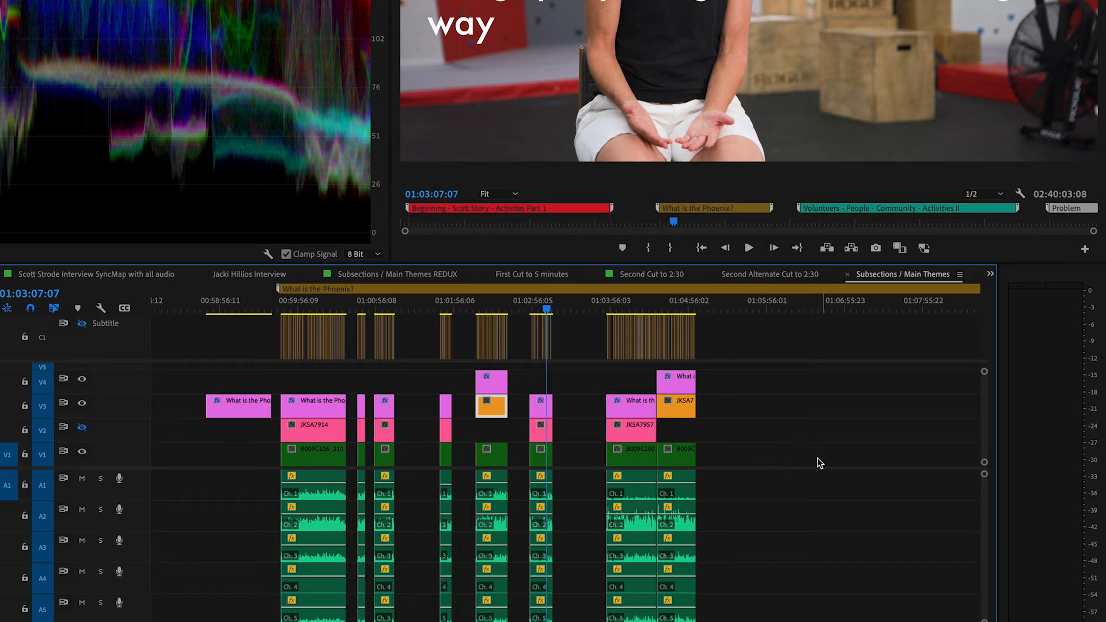
- Select all V1 clips in the "What is the Phoenix?" section, followed by all of its V2 clips
{"action": "left_click_drag", "start_coordinate": [823, 457], "coordinate": [321, 453]}
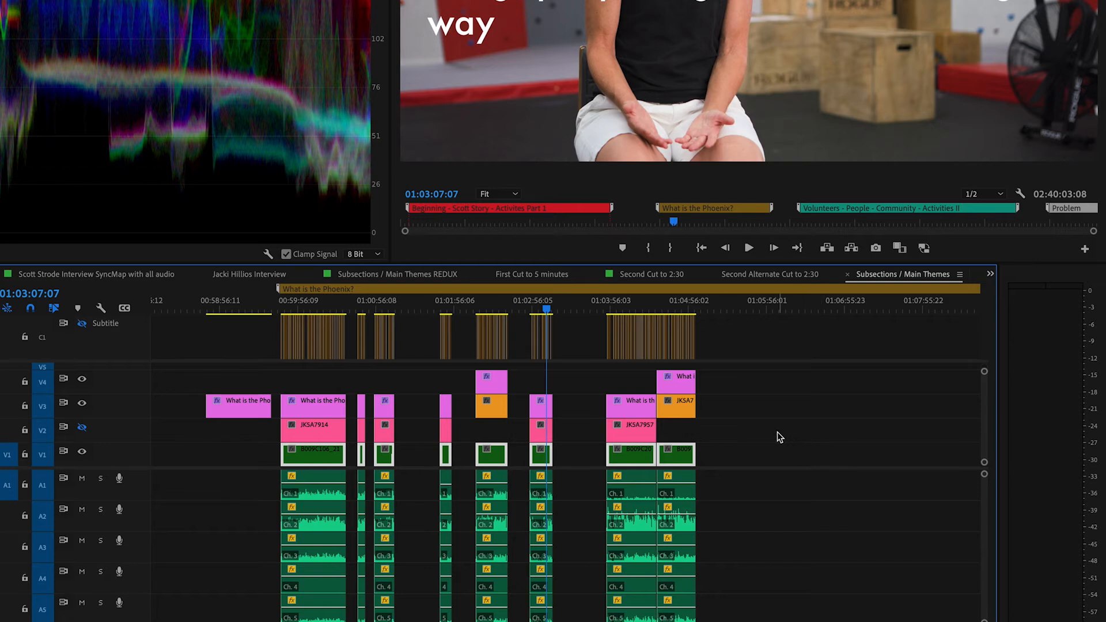
{"action": "scroll", "coordinate": [791, 437], "scroll_direction": "down", "scroll_amount": 1}
{"action": "left_click_drag", "start_coordinate": [716, 431], "coordinate": [307, 431]}
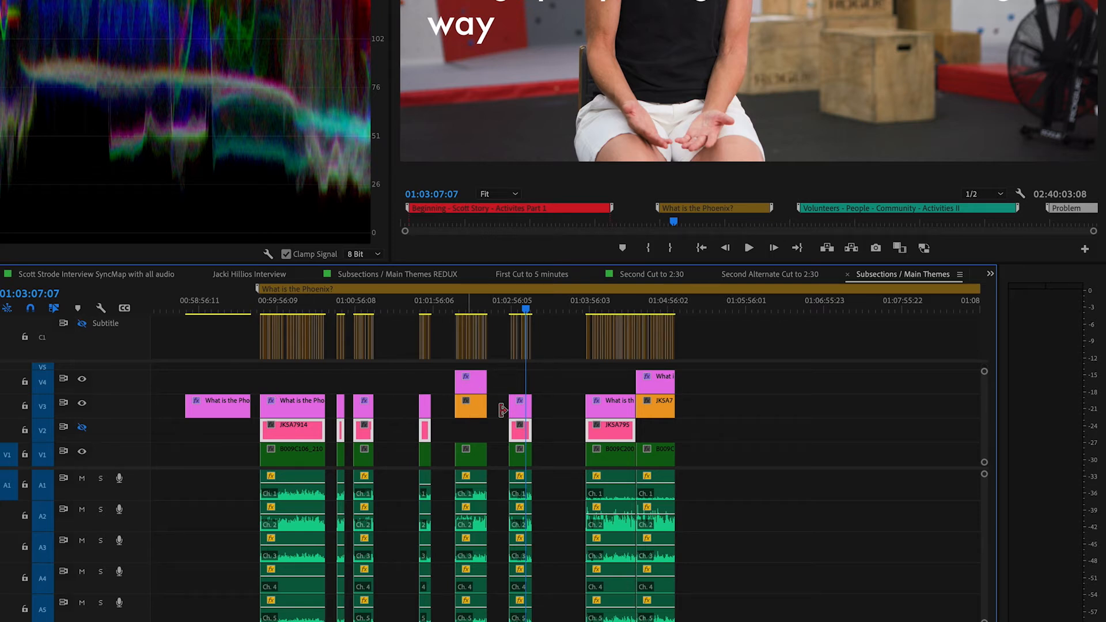
- Select JKSA7957 on V2 with the title clip above it, and move both up a track and back down twice
{"action": "left_click_drag", "start_coordinate": [574, 385], "coordinate": [601, 424]}
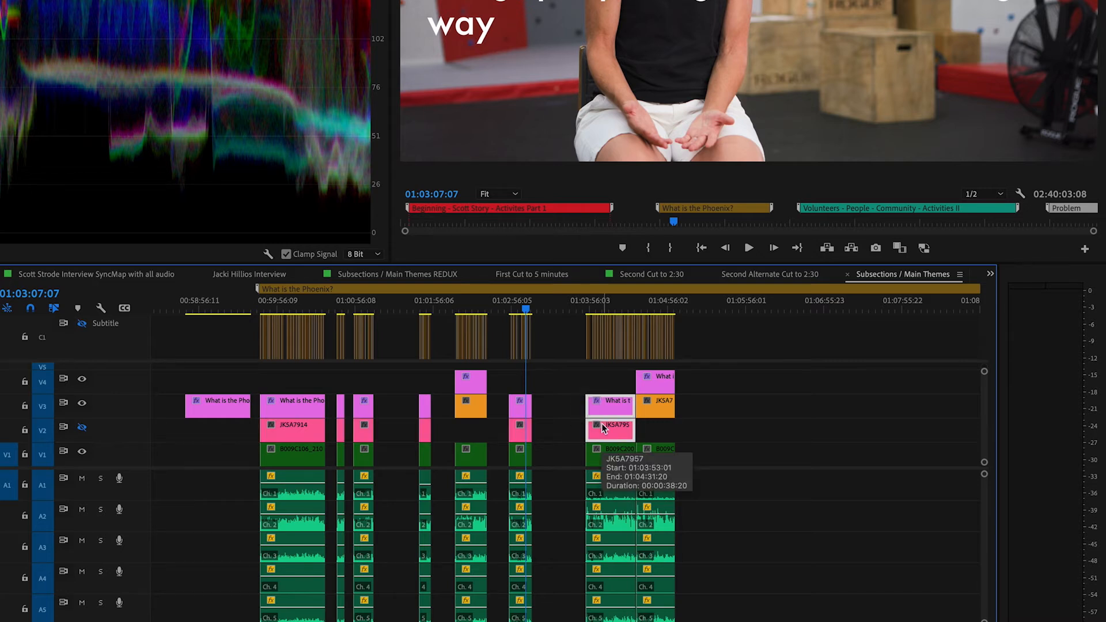
{"action": "key", "text": "alt+Up"}
{"action": "key", "text": "alt+Down"}
{"action": "key", "text": "alt+Up"}
{"action": "key", "text": "alt+Down"}
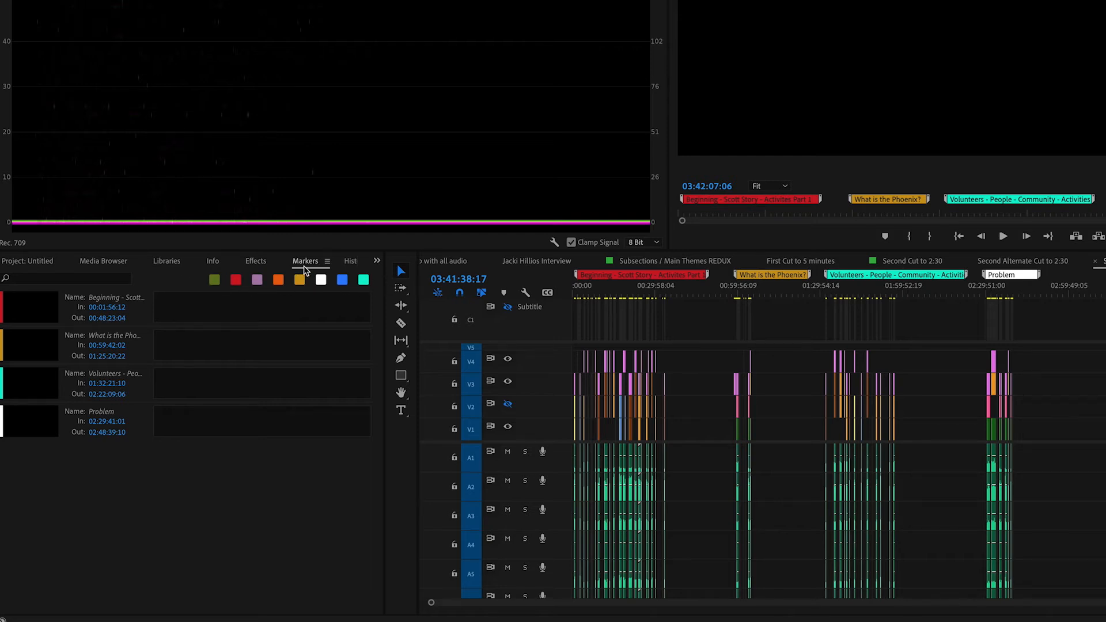
- Filter the sequence markers by color, toggling the red and white filters to display only those markers
{"action": "left_click", "coordinate": [236, 281]}
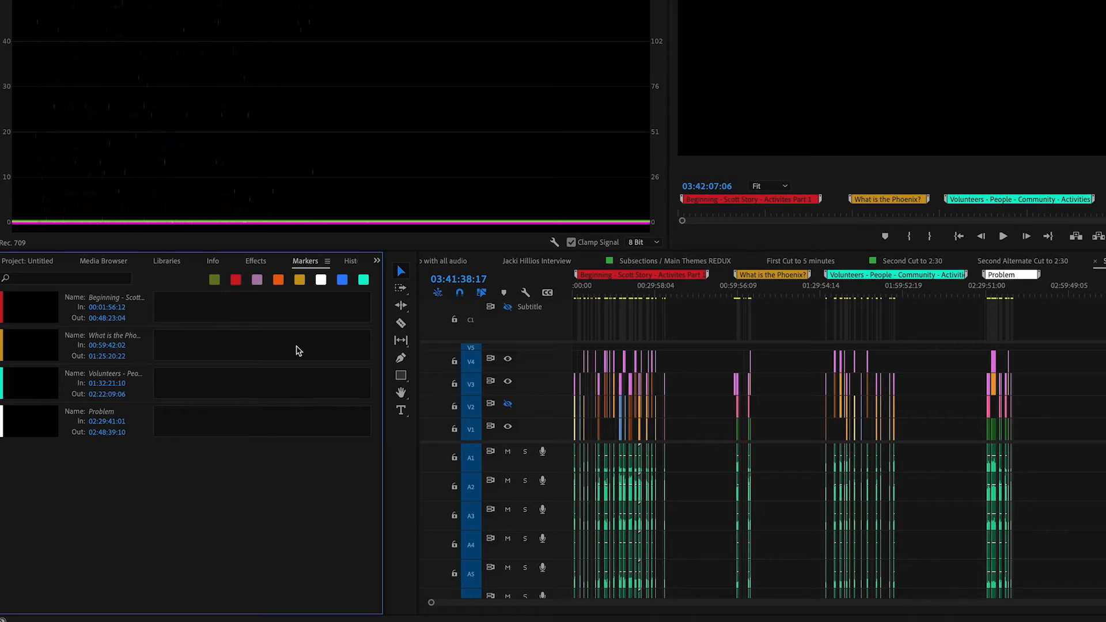
{"action": "left_click", "coordinate": [240, 282]}
{"action": "left_click", "coordinate": [324, 283]}
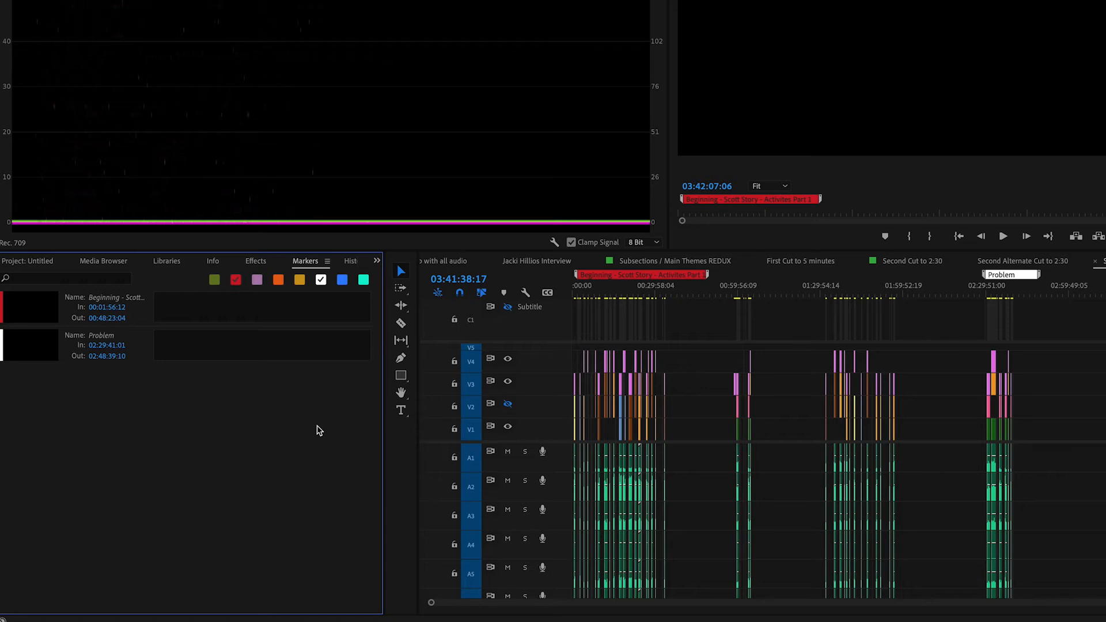
{"action": "left_click", "coordinate": [235, 281]}
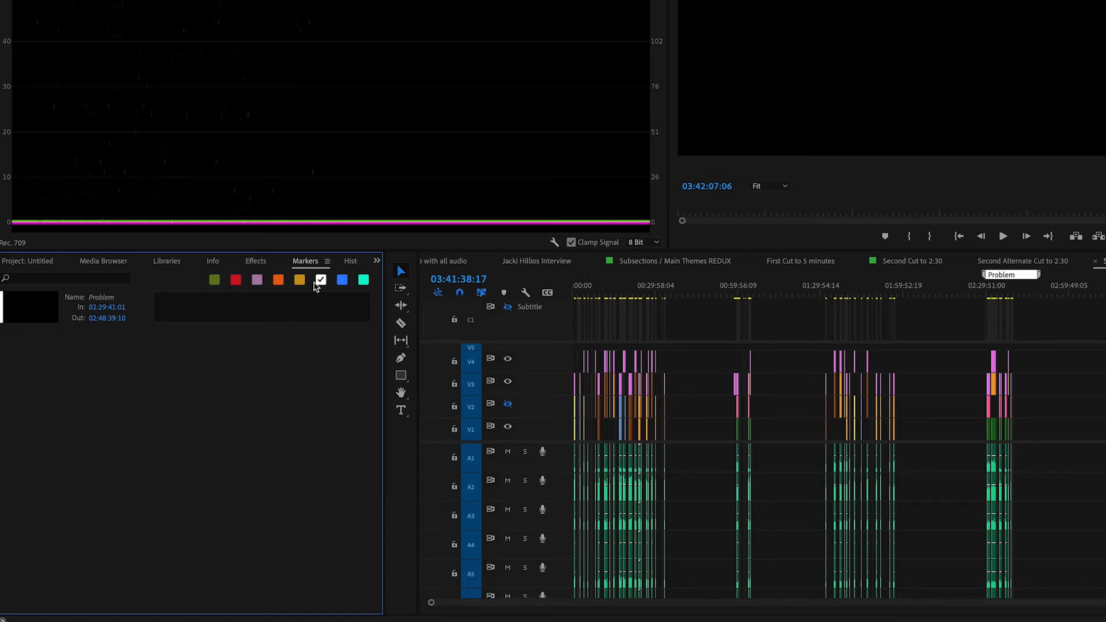
{"action": "left_click", "coordinate": [321, 282]}
{"action": "left_click", "coordinate": [321, 281]}
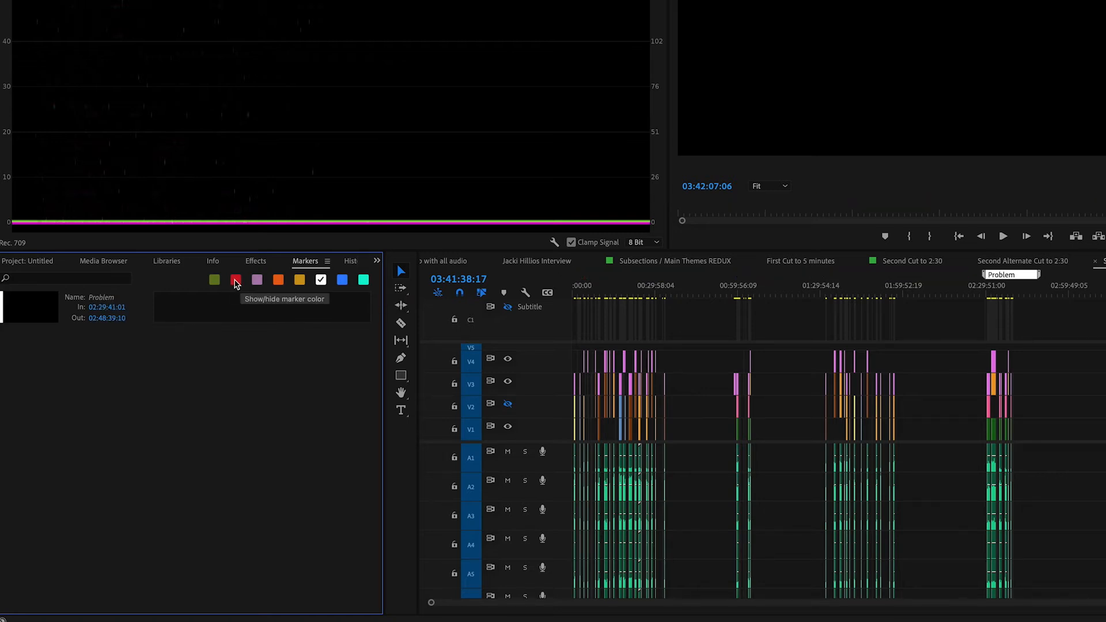
{"action": "left_click", "coordinate": [235, 281]}
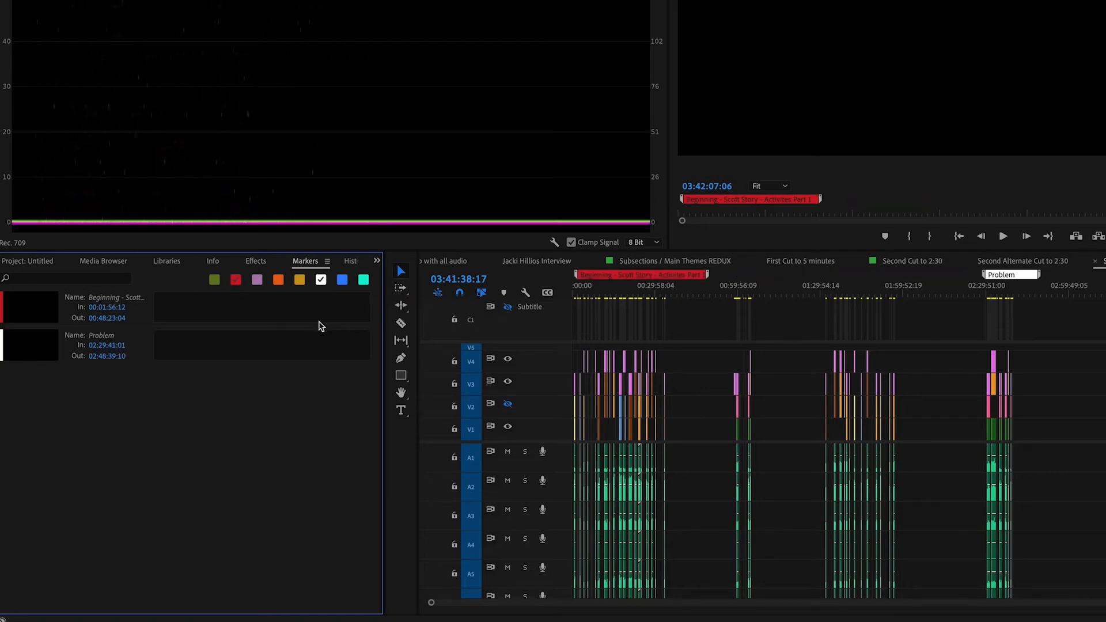
- Clear all markers from the Subsections / Main Themes sequence and undo the clearing
{"action": "right_click", "coordinate": [944, 291]}
{"action": "left_click", "coordinate": [995, 522]}
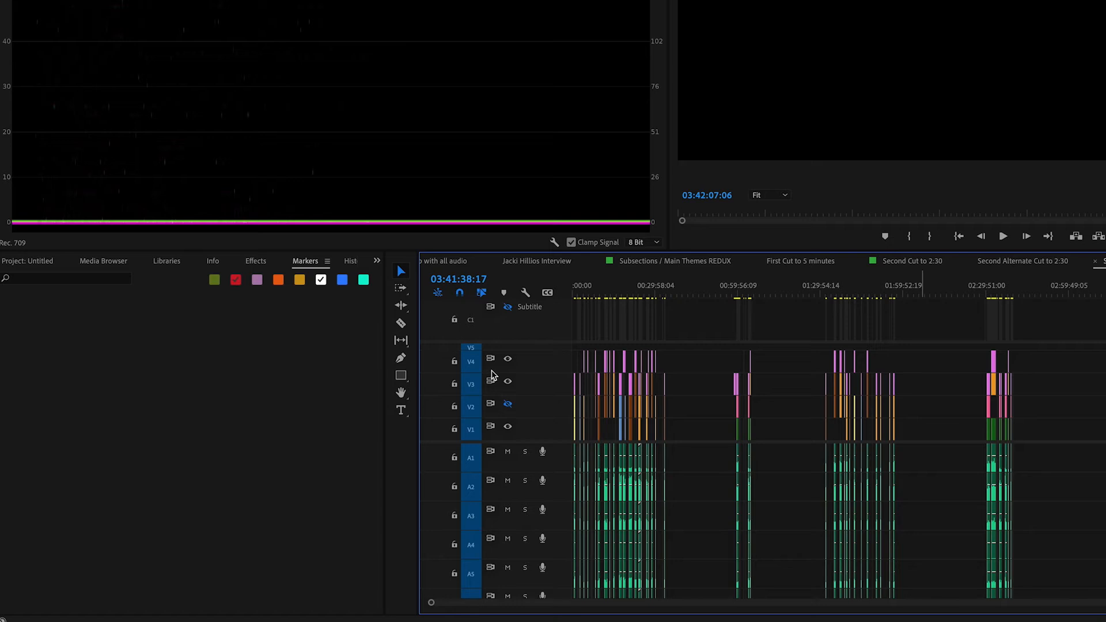
{"action": "key", "text": "ctrl+z"}
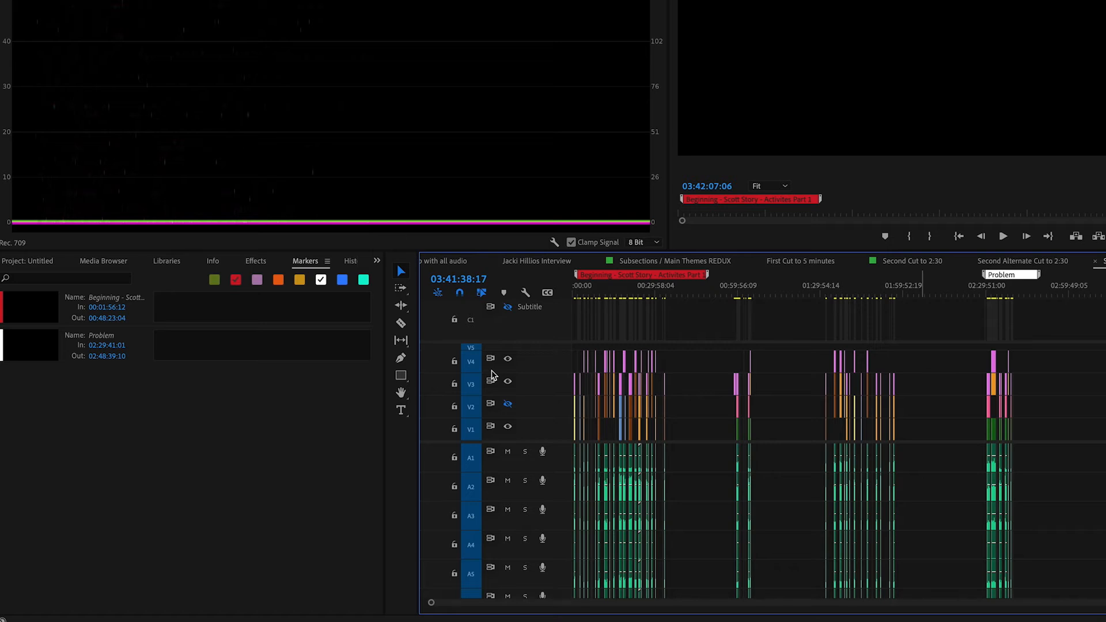
- Remove the red and white marker color filters to show every marker in the sequence
{"action": "left_click", "coordinate": [236, 279]}
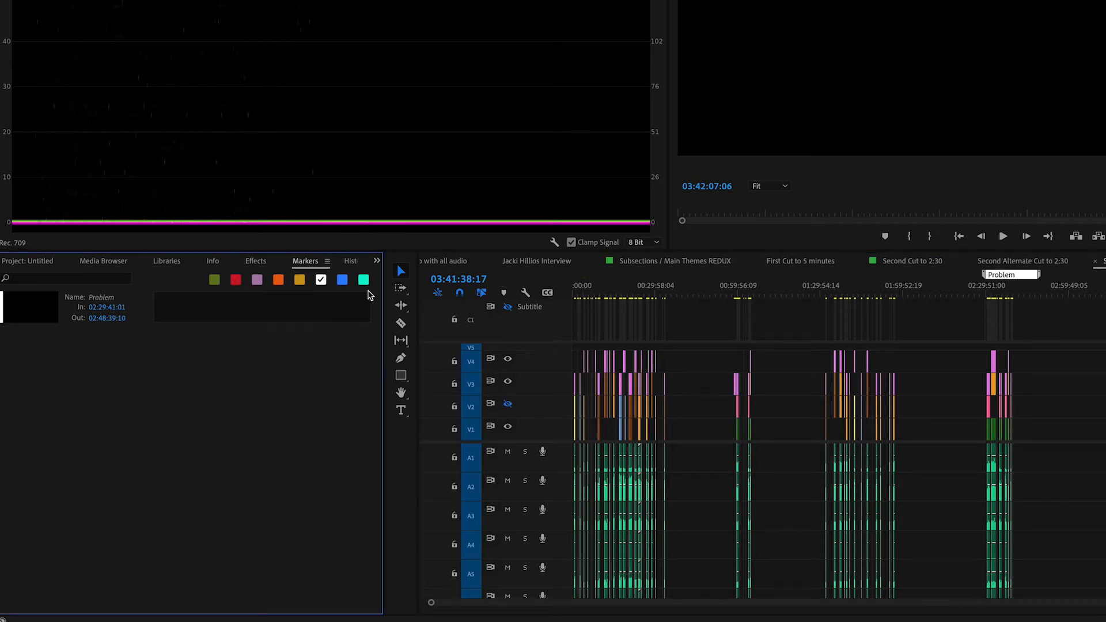
{"action": "left_click", "coordinate": [321, 280]}
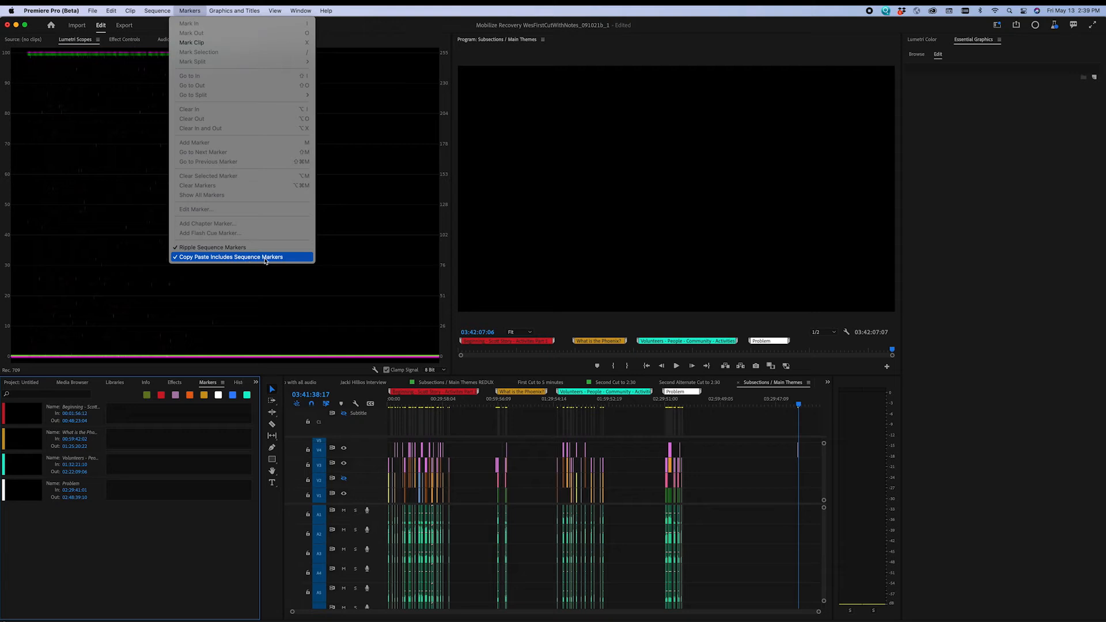
- Turn the Copy Paste Includes Sequence Markers option off and on again
{"action": "left_click", "coordinate": [266, 257]}
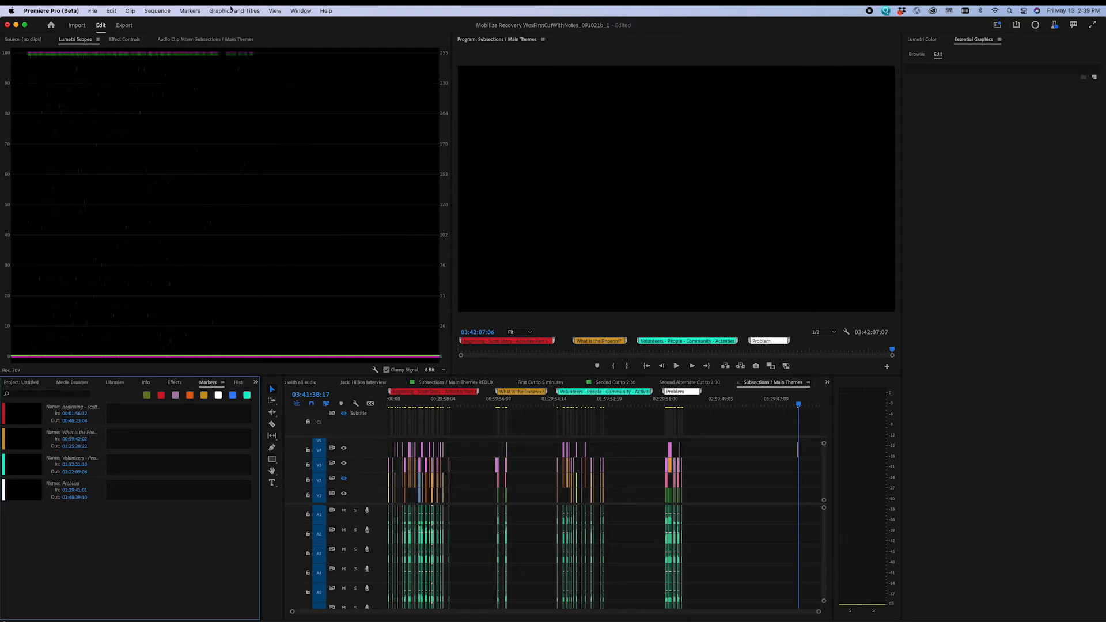
{"action": "left_click", "coordinate": [190, 11]}
{"action": "left_click", "coordinate": [242, 257]}
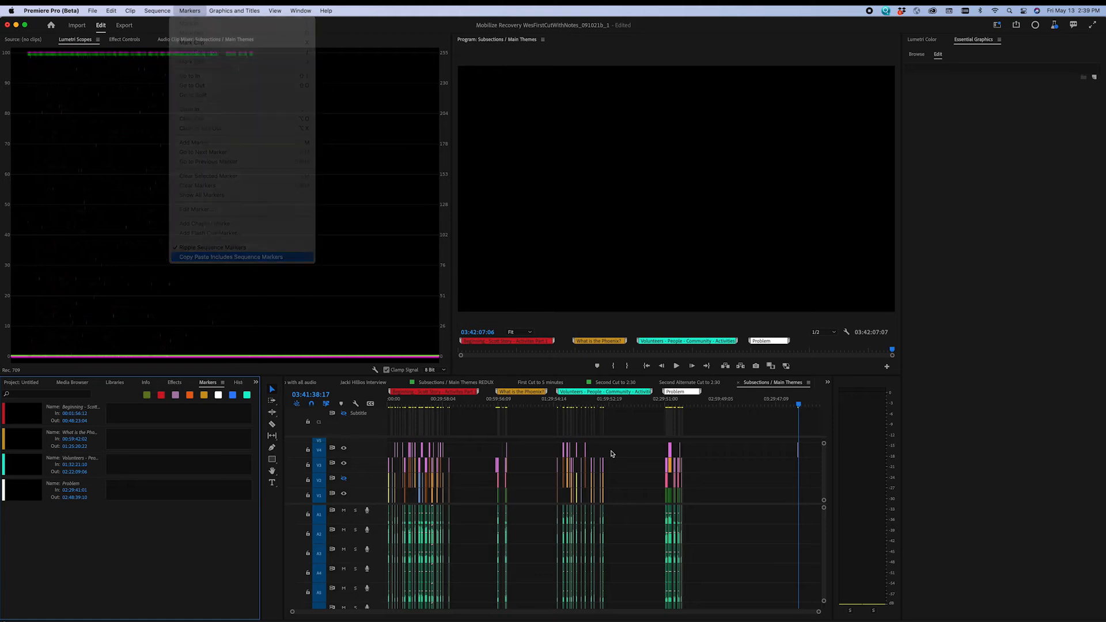
- Copy all clips in the "Volunteers - People - Community" section and paste them at 03:13:04:13
{"action": "left_click_drag", "start_coordinate": [535, 442], "coordinate": [638, 571]}
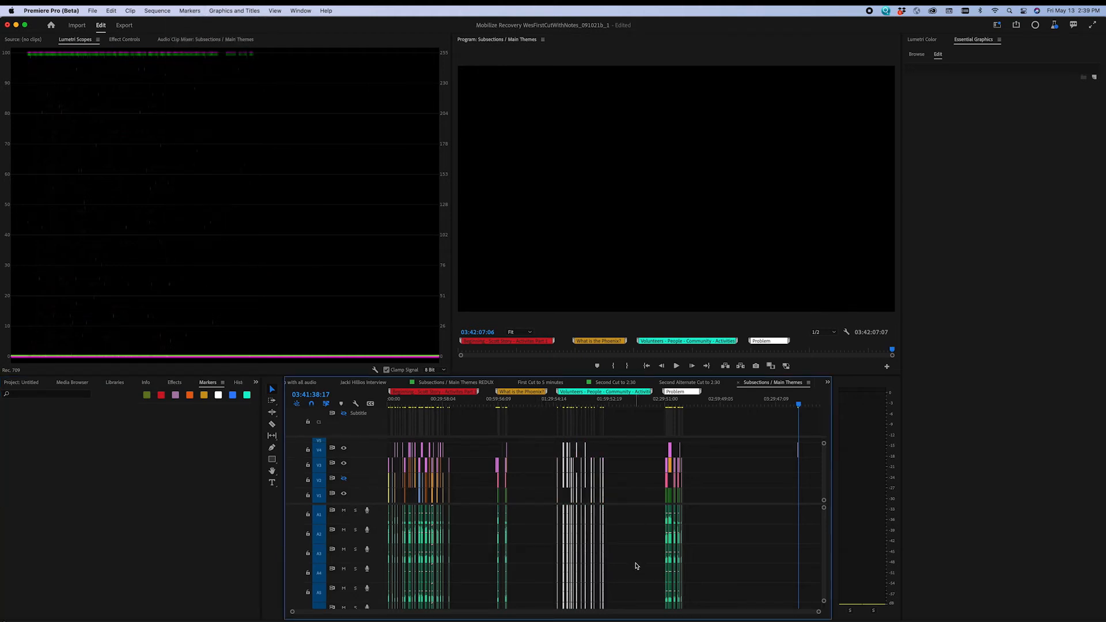
{"action": "left_click", "coordinate": [745, 403]}
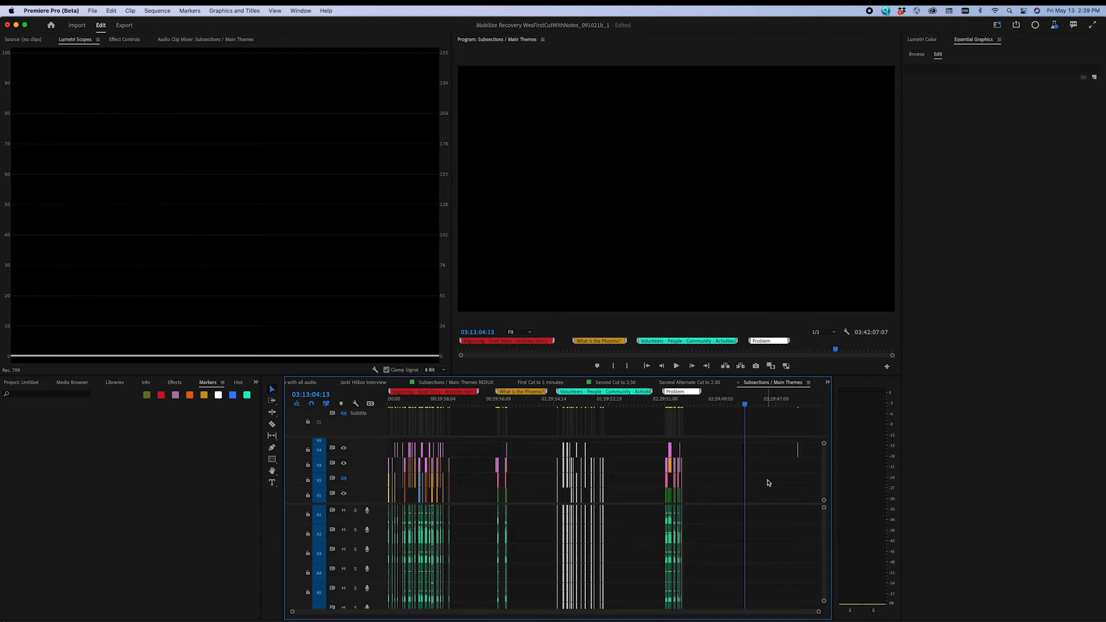
{"action": "key", "text": "super+v"}
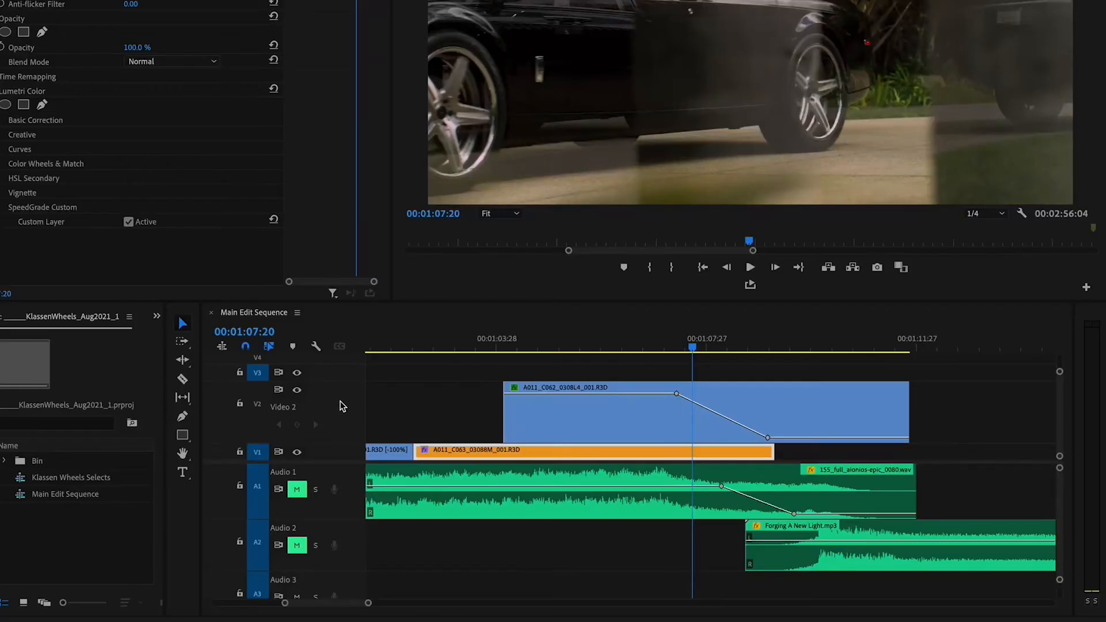
- Collapse the Video 2, Audio 1, Audio 2 and Audio 3 tracks in the Main Edit Sequence timeline
{"action": "double_click", "coordinate": [340, 401]}
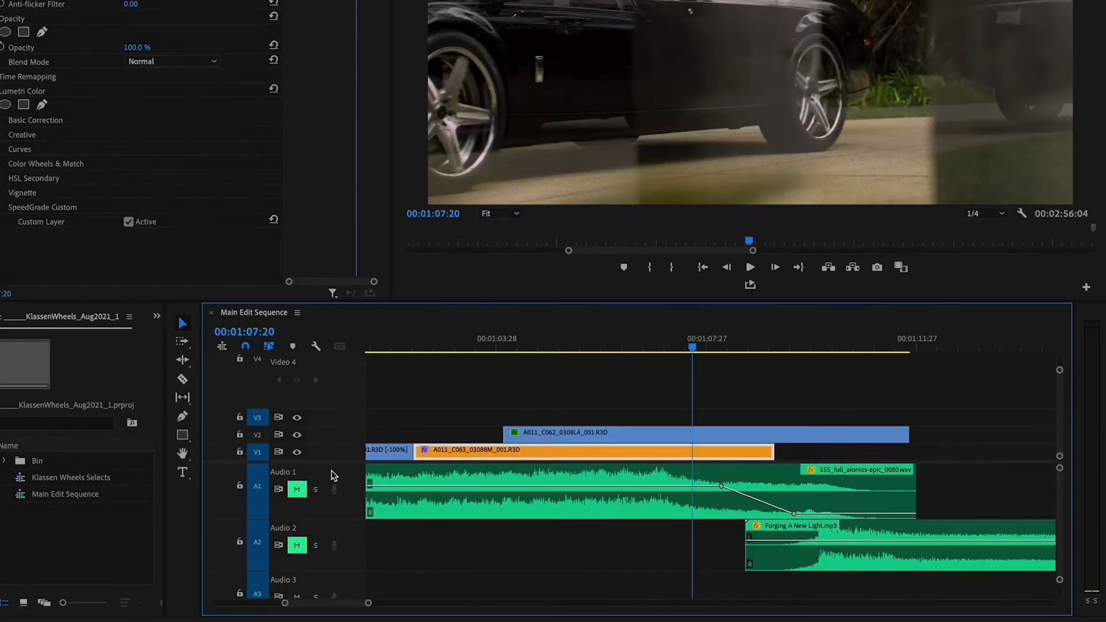
{"action": "double_click", "coordinate": [344, 489]}
{"action": "double_click", "coordinate": [354, 543]}
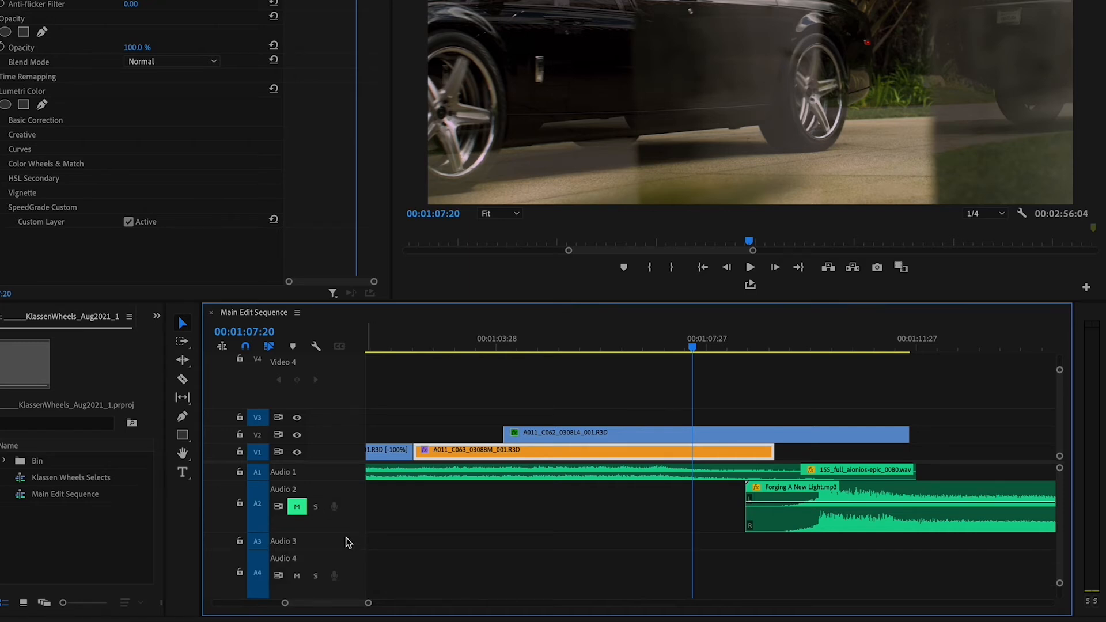
{"action": "double_click", "coordinate": [352, 494]}
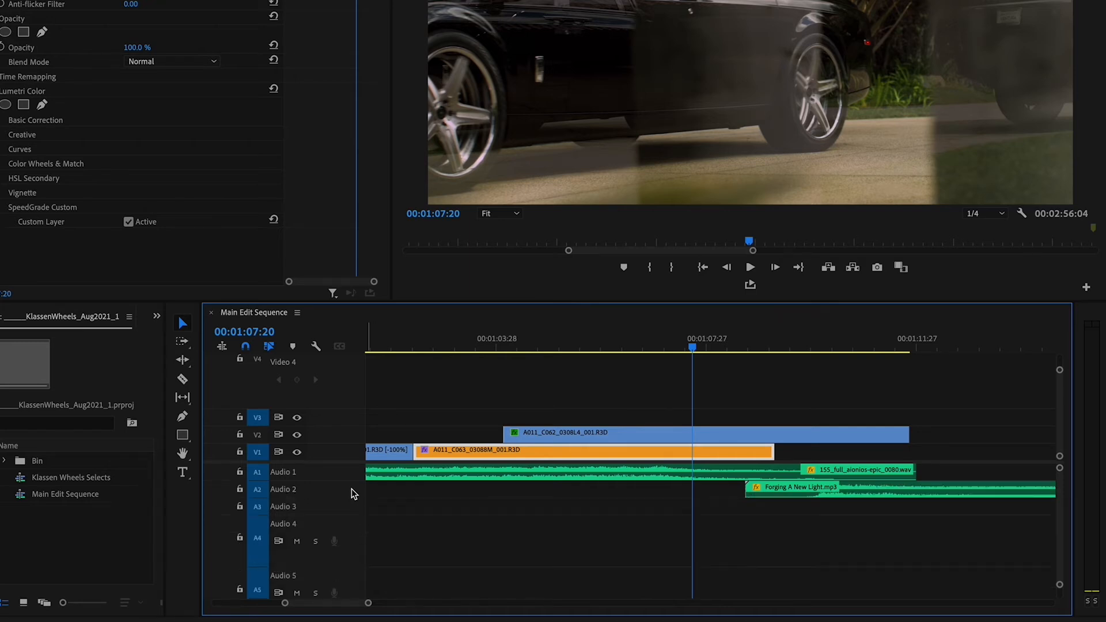
- Move the playhead to 00:01:07:11 and expand the Audio 1 and Audio 2 tracks
{"action": "left_click_drag", "start_coordinate": [620, 347], "coordinate": [677, 349]}
{"action": "double_click", "coordinate": [356, 481]}
{"action": "left_click_drag", "start_coordinate": [350, 525], "coordinate": [349, 554]}
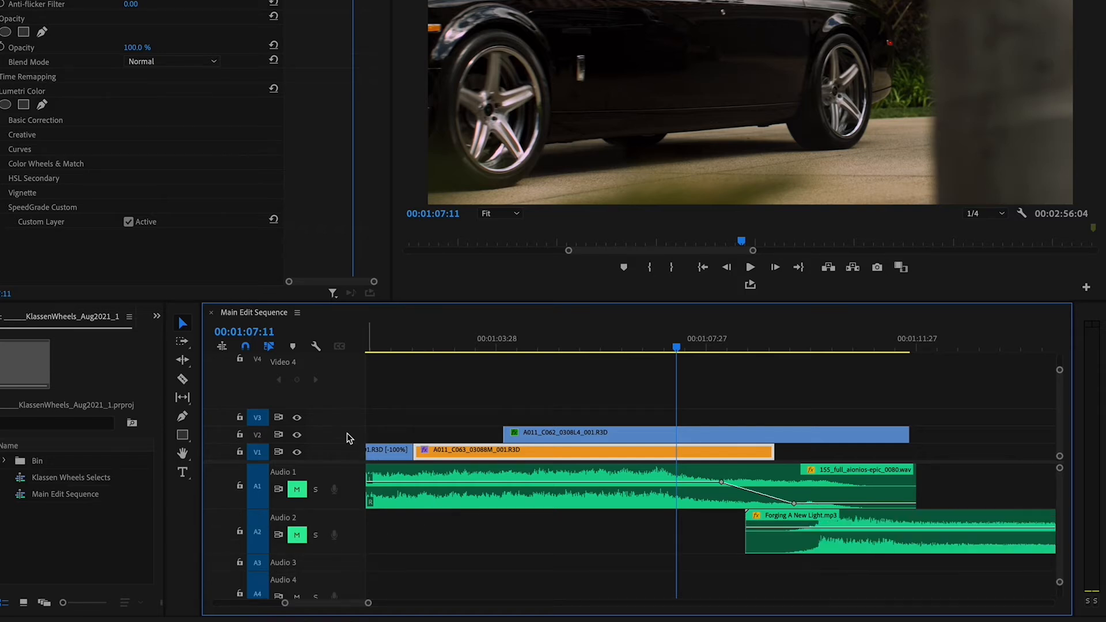
- Expand the Video 2 track until its opacity keyframes show, and lower the divider between the video and audio tracks
{"action": "left_click_drag", "start_coordinate": [361, 413], "coordinate": [366, 382]}
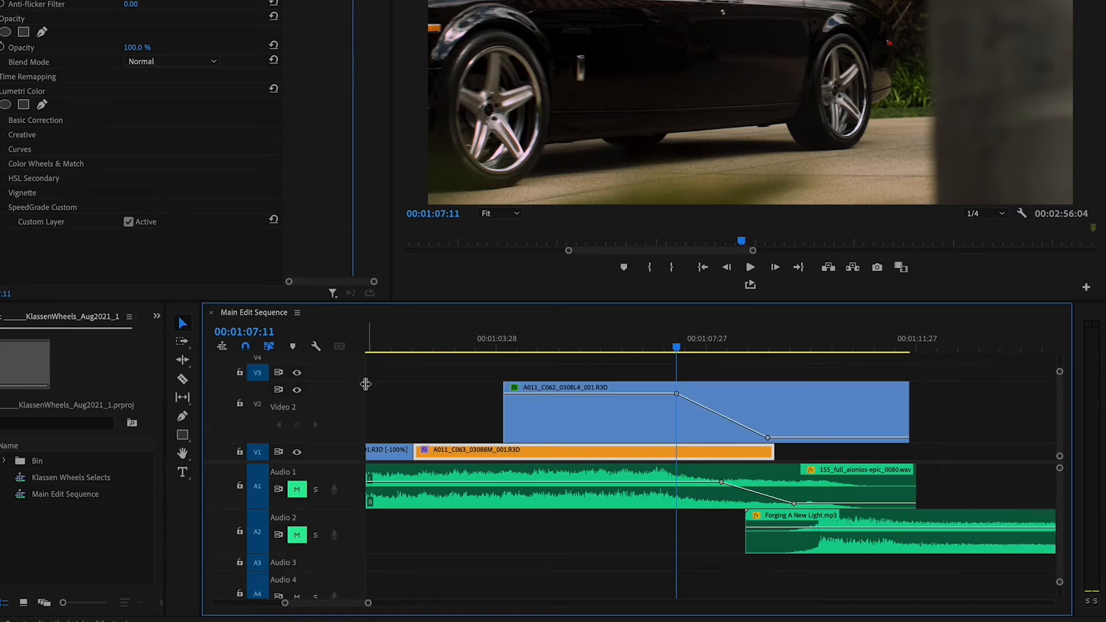
{"action": "left_click_drag", "start_coordinate": [346, 462], "coordinate": [343, 485]}
{"action": "key", "text": "equal"}
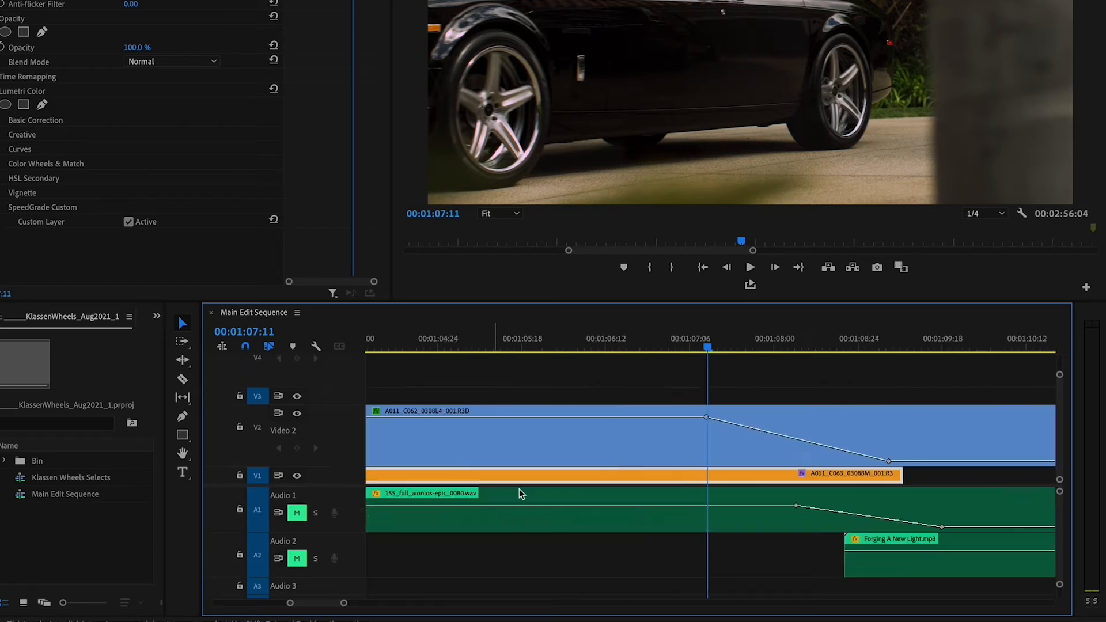
{"action": "scroll", "coordinate": [651, 526], "scroll_direction": "right", "scroll_amount": 4}
{"action": "scroll", "coordinate": [650, 525], "scroll_direction": "right", "scroll_amount": 2}
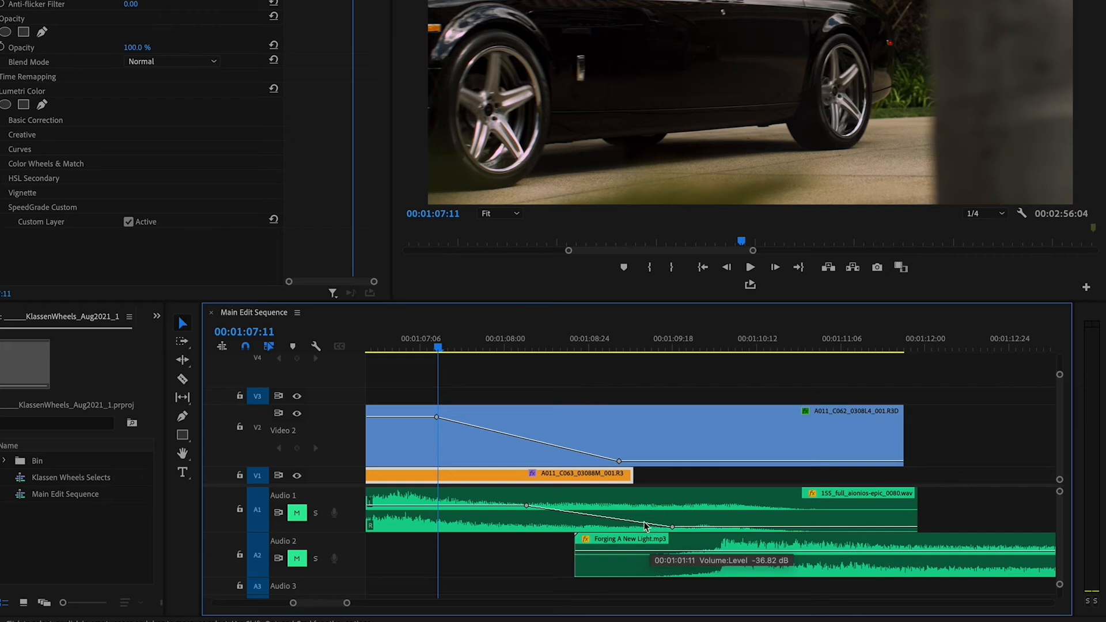
- Make the Audio 1 track taller and expand the Video 1 track, adjusting the video/audio divider to share the space
{"action": "left_click_drag", "start_coordinate": [334, 533], "coordinate": [334, 547]}
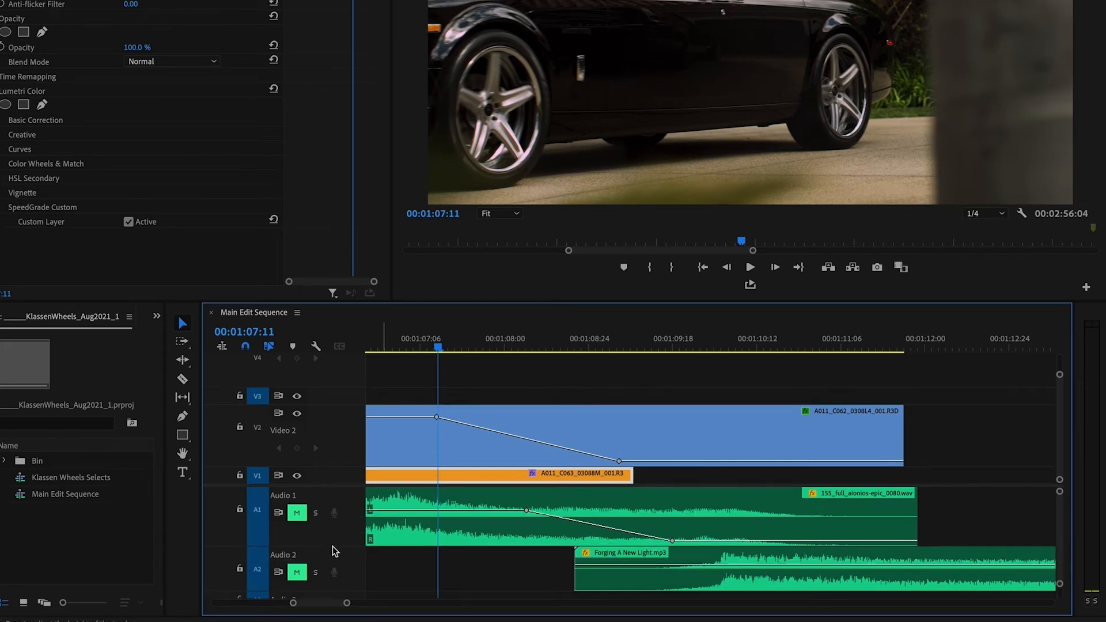
{"action": "left_click_drag", "start_coordinate": [341, 486], "coordinate": [345, 455]}
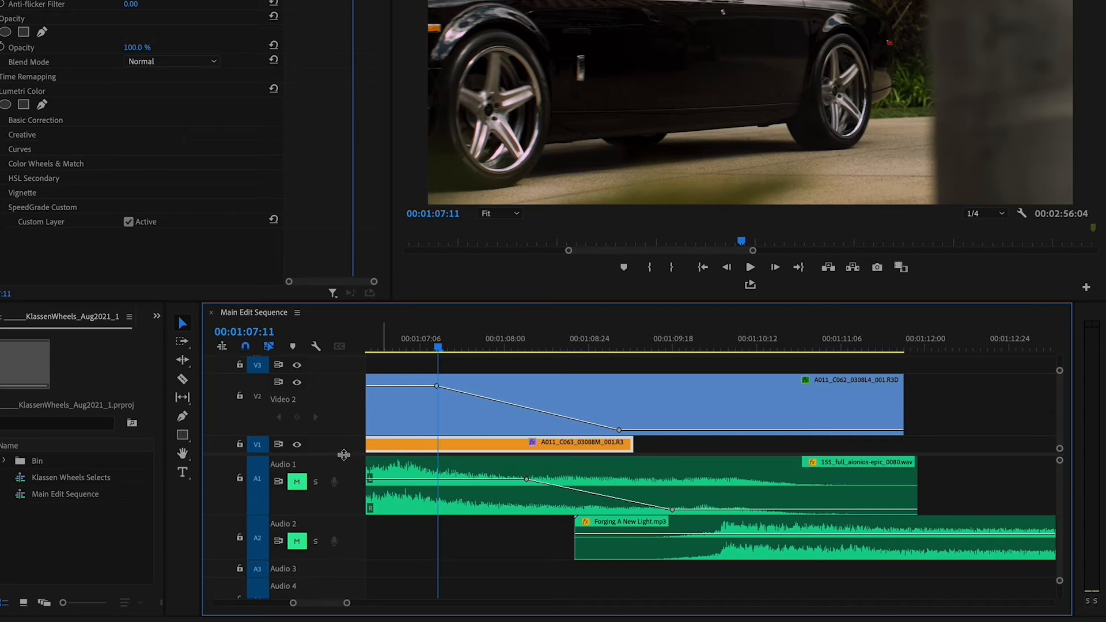
{"action": "left_click_drag", "start_coordinate": [351, 406], "coordinate": [350, 399]}
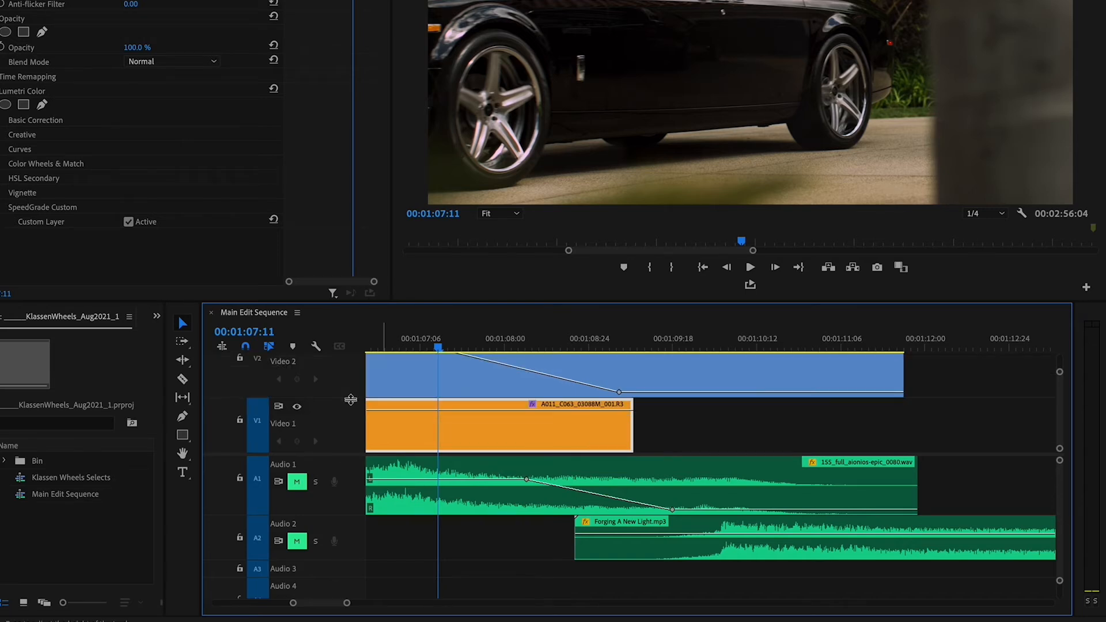
{"action": "left_click_drag", "start_coordinate": [344, 455], "coordinate": [341, 473]}
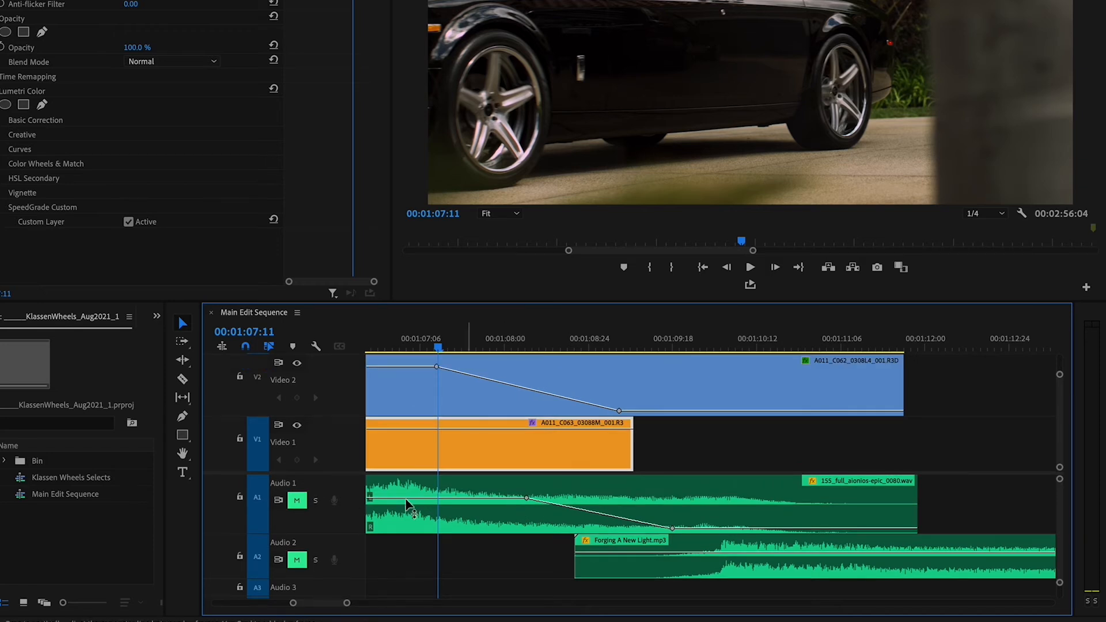
- Slightly reduce the heights of the Audio 1 and Audio 2 tracks
{"action": "left_click_drag", "start_coordinate": [350, 534], "coordinate": [350, 524]}
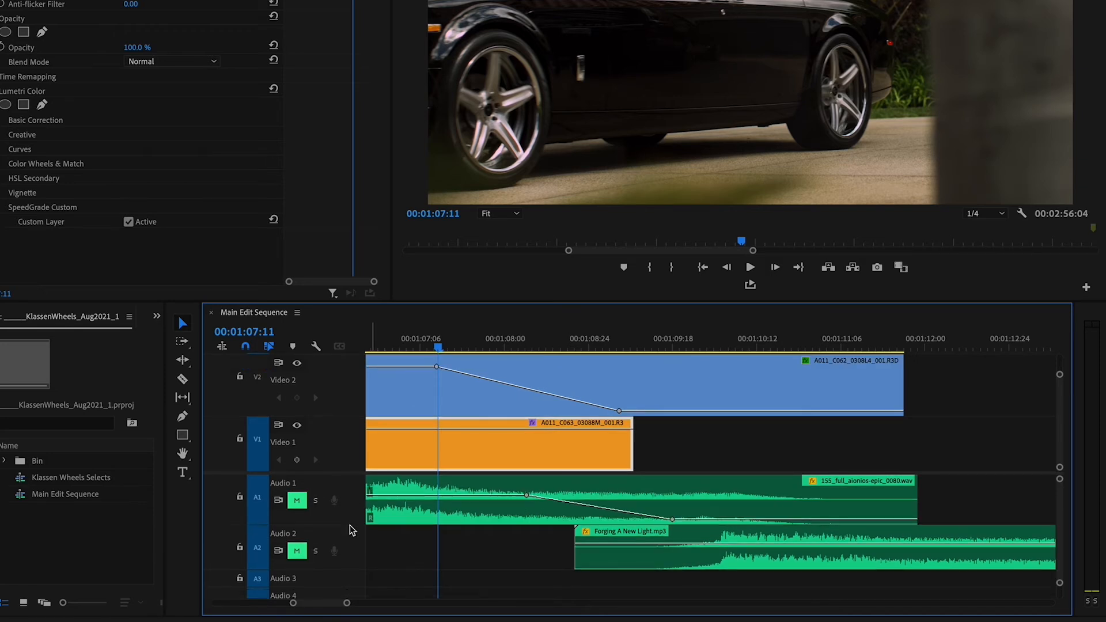
{"action": "left_click_drag", "start_coordinate": [351, 569], "coordinate": [351, 557]}
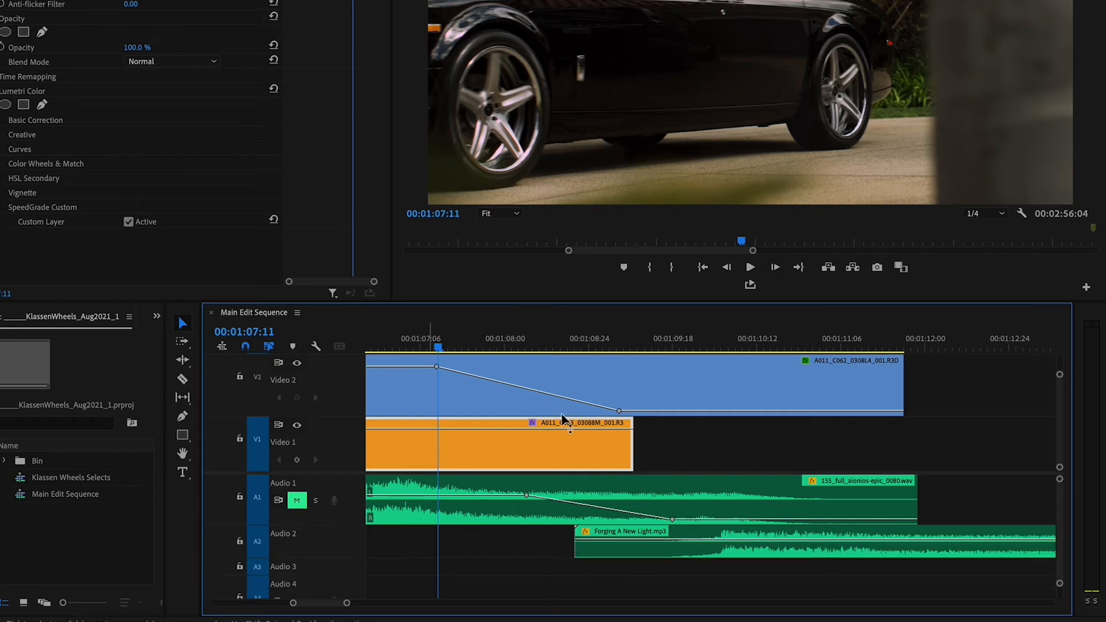
{"action": "left_click", "coordinate": [601, 345]}
{"action": "key", "text": "="}
{"action": "scroll", "coordinate": [635, 408], "scroll_direction": "up", "scroll_amount": 2}
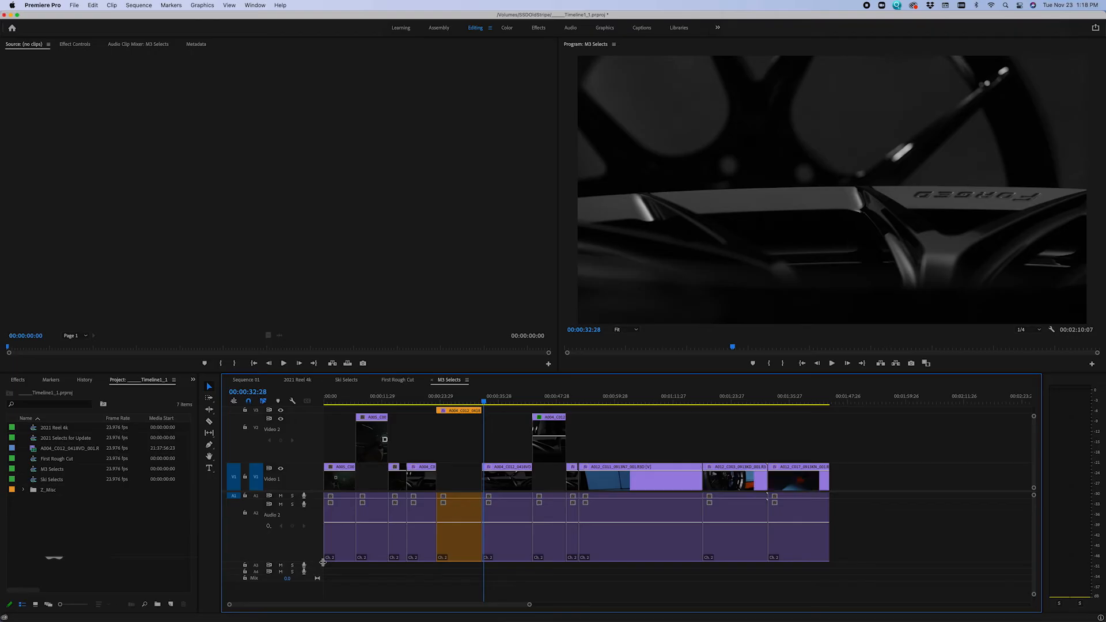
- Zoom the M3 Selects timeline repeatedly in and out around the playhead at 00:00:32:28
{"action": "key", "text": "="}
{"action": "key", "text": "="}
{"action": "key", "text": "="}
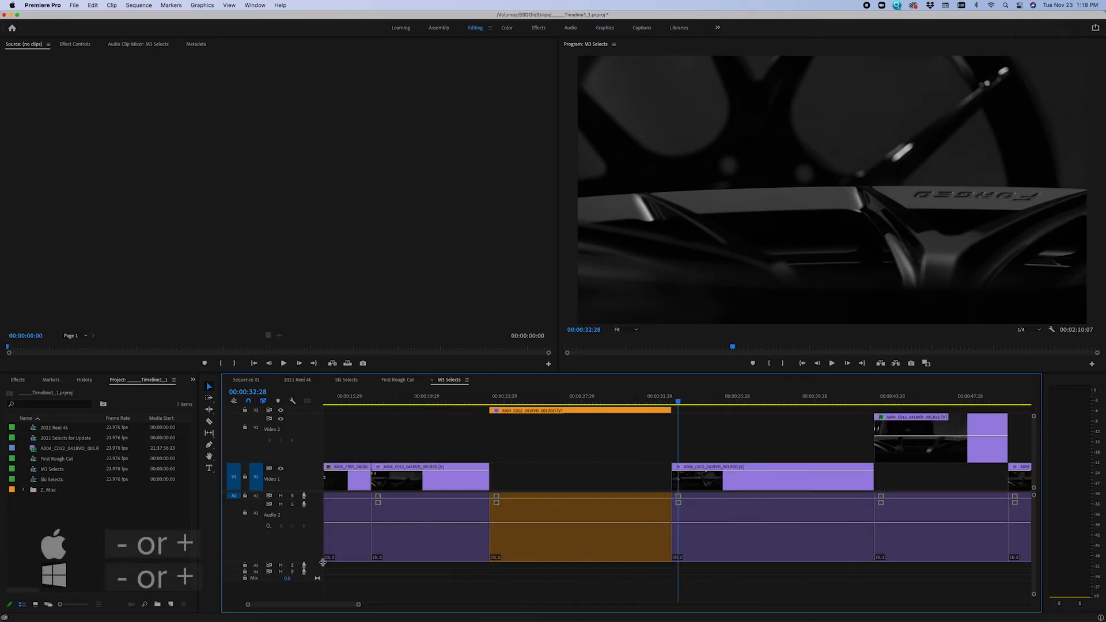
{"action": "key", "text": "minus"}
{"action": "key", "text": "minus"}
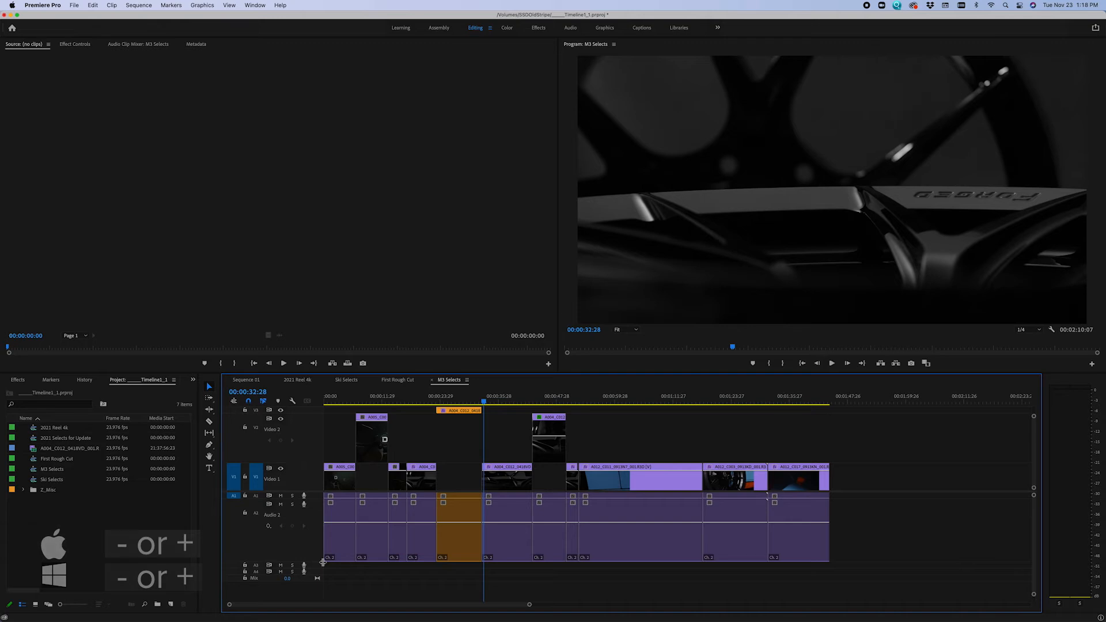
{"action": "key", "text": "="}
{"action": "key", "text": "="}
{"action": "key", "text": "="}
{"action": "key", "text": "minus"}
{"action": "key", "text": "minus"}
{"action": "key", "text": "minus"}
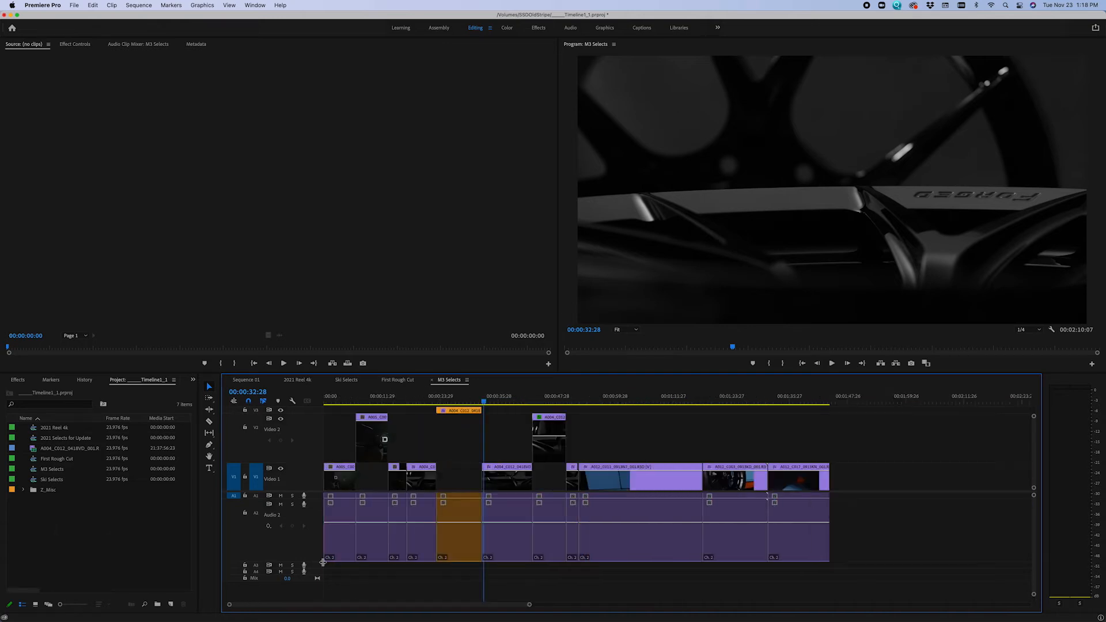
{"action": "key", "text": "="}
{"action": "key", "text": "="}
{"action": "key", "text": "="}
{"action": "key", "text": "minus"}
{"action": "key", "text": "minus"}
{"action": "key", "text": "minus"}
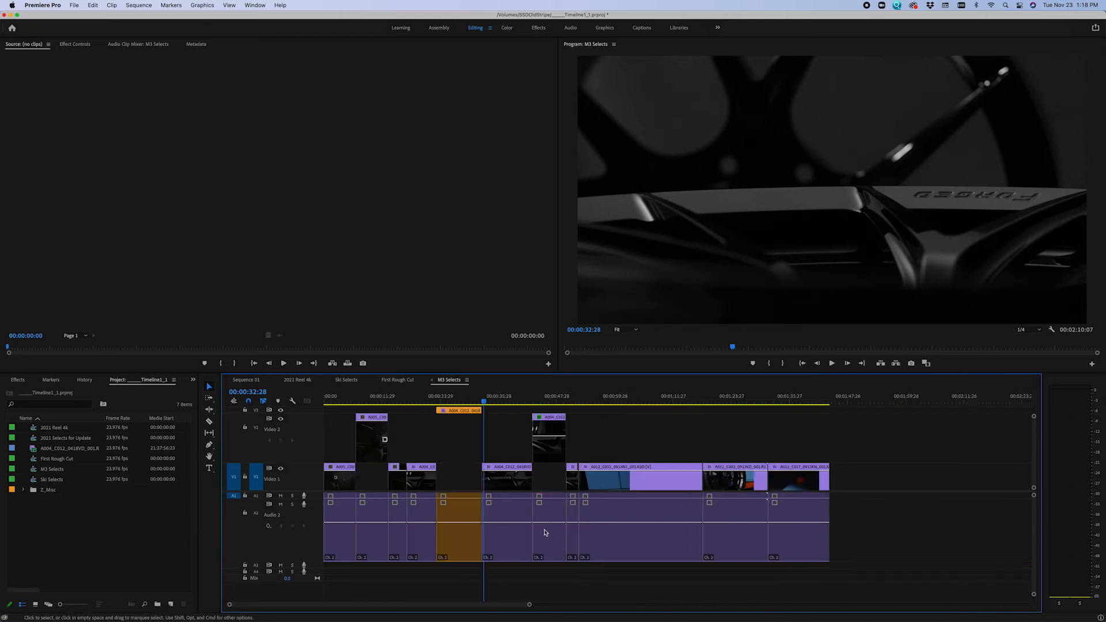
- Move the playhead to 00:01:19:01 and zoom the M3 Selects timeline out and in around it
{"action": "left_click", "coordinate": [706, 397]}
{"action": "key", "text": "minus"}
{"action": "key", "text": "minus"}
{"action": "key", "text": "="}
{"action": "key", "text": "="}
{"action": "key", "text": "="}
{"action": "key", "text": "minus"}
{"action": "key", "text": "minus"}
{"action": "key", "text": "minus"}
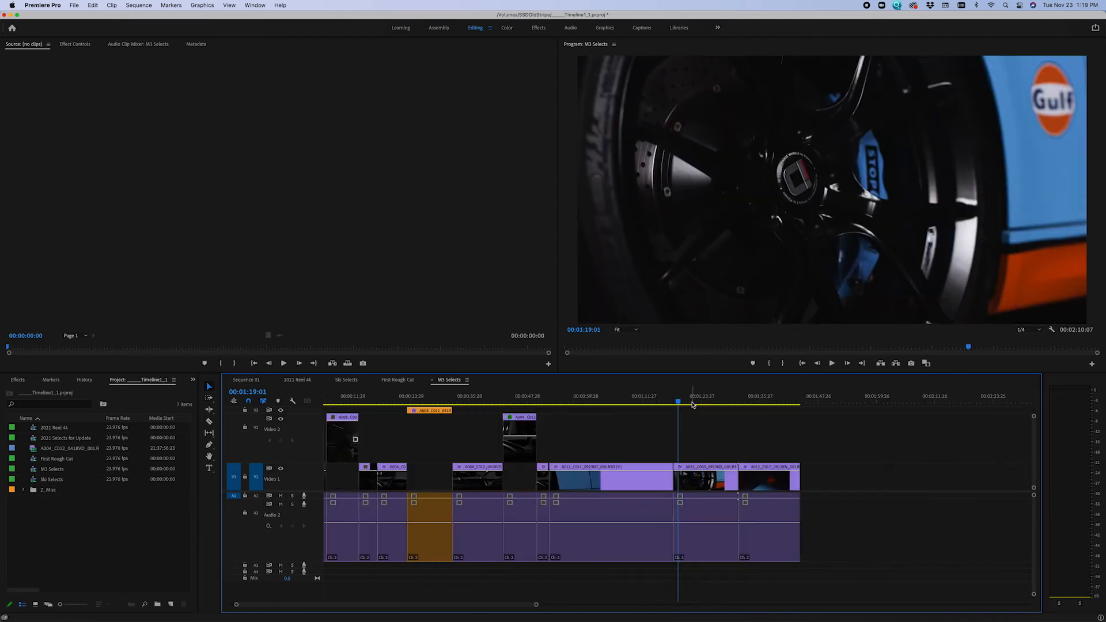
- Move the playhead to 00:00:09:29 and zoom the timeline in around it
{"action": "left_click", "coordinate": [349, 402]}
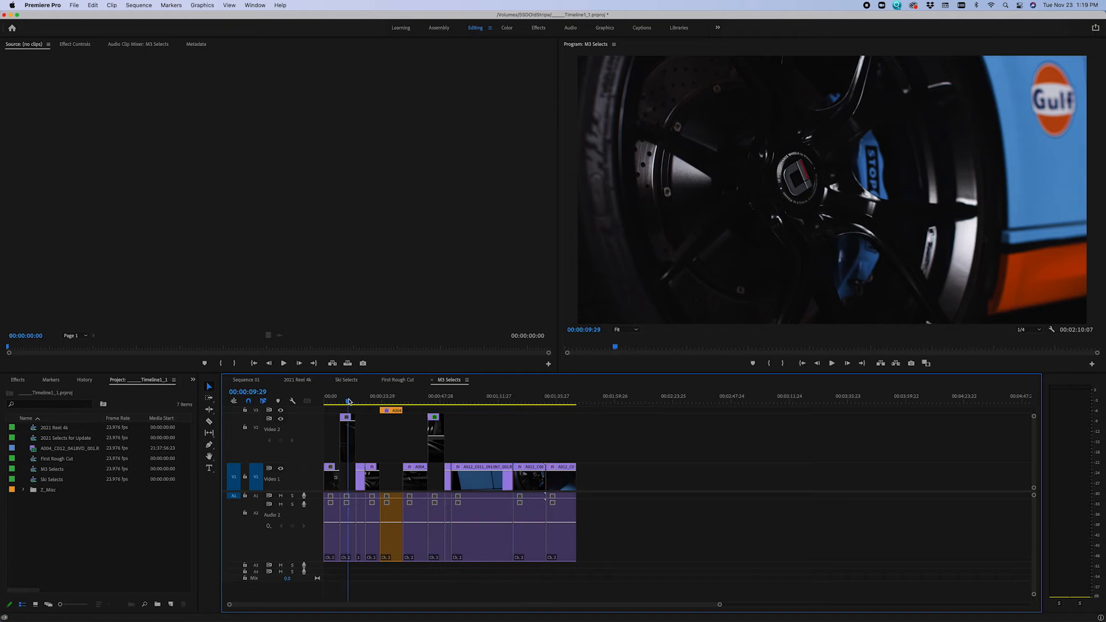
{"action": "key", "text": "minus"}
{"action": "key", "text": "="}
{"action": "key", "text": "="}
{"action": "key", "text": "="}
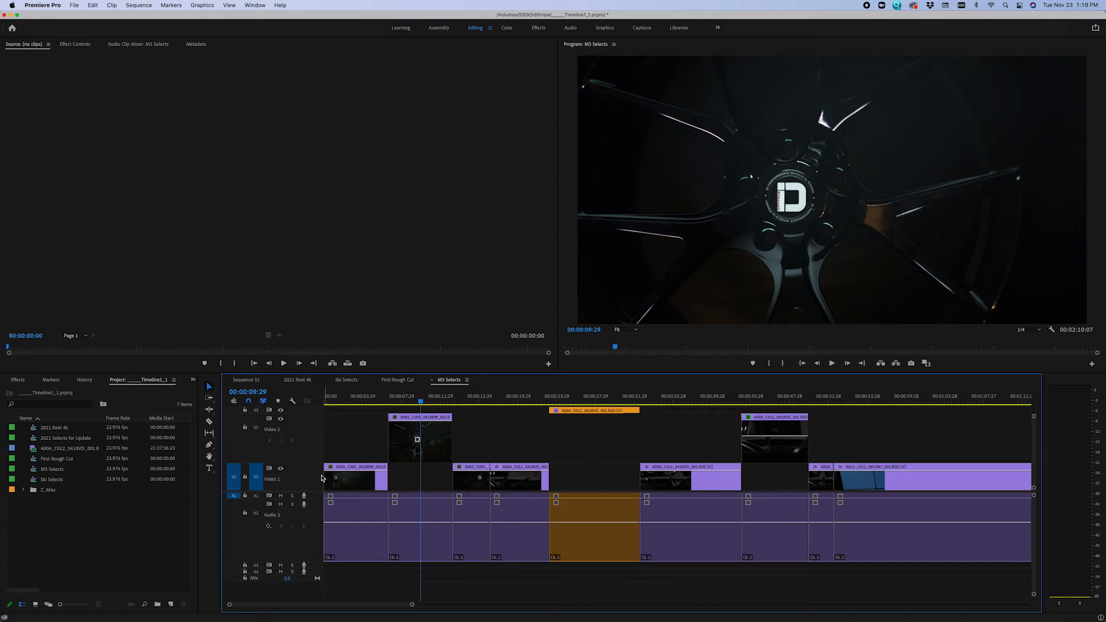
- Decrease and increase the heights of all video tracks together, leaving them at an even, moderate height
{"action": "key", "text": "super+minus"}
{"action": "key", "text": "super+minus"}
{"action": "key", "text": "super+minus"}
{"action": "key", "text": "super+minus"}
{"action": "key", "text": "super+equal"}
{"action": "key", "text": "super+equal"}
{"action": "key", "text": "super+minus"}
{"action": "key", "text": "super+minus"}
{"action": "key", "text": "super+minus"}
{"action": "key", "text": "super+equal"}
{"action": "key", "text": "super+equal"}
{"action": "key", "text": "super+minus"}
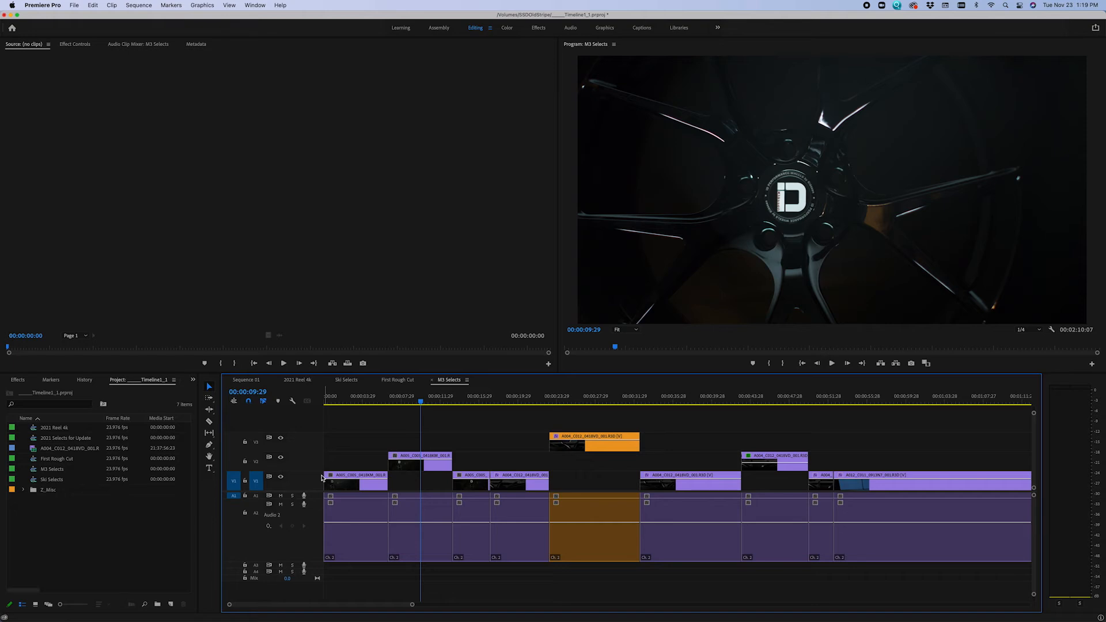
- Decrease and increase the heights of all audio tracks together, leaving them nearly at minimum height
{"action": "key", "text": "alt+minus"}
{"action": "key", "text": "alt+minus"}
{"action": "key", "text": "alt+minus"}
{"action": "key", "text": "alt+minus"}
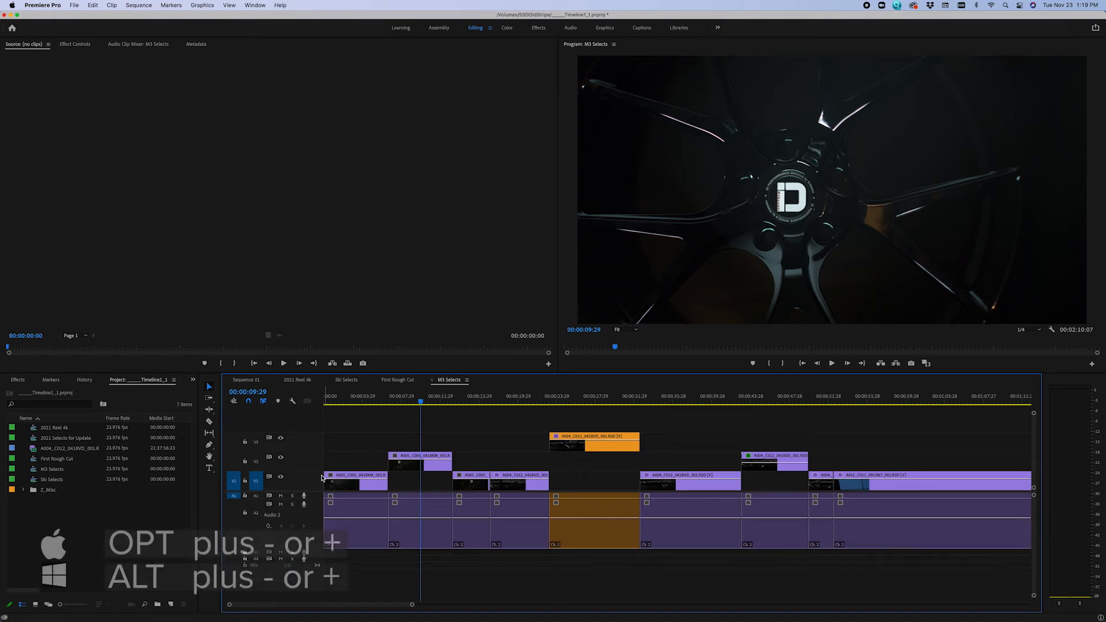
{"action": "key", "text": "alt+equal"}
{"action": "key", "text": "alt+equal"}
{"action": "key", "text": "alt+equal"}
{"action": "key", "text": "alt+equal"}
{"action": "key", "text": "alt+equal"}
{"action": "key", "text": "alt+minus"}
{"action": "key", "text": "alt+minus"}
{"action": "key", "text": "alt+minus"}
{"action": "key", "text": "alt+minus"}
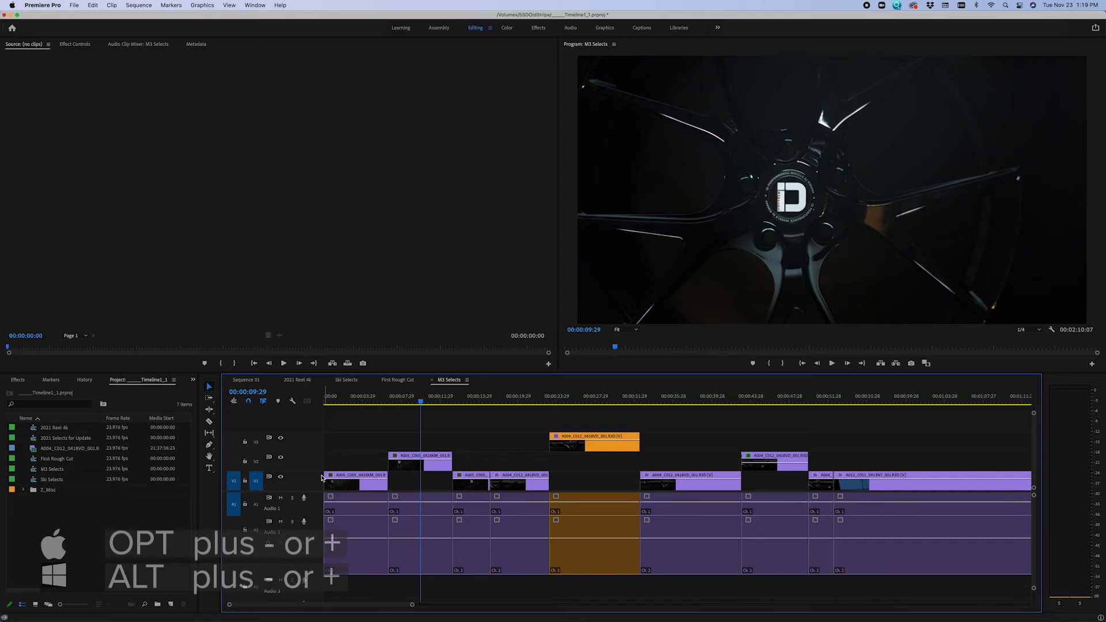
{"action": "key", "text": "alt+minus"}
{"action": "key", "text": "alt+minus"}
{"action": "key", "text": "alt+minus"}
{"action": "key", "text": "alt+minus"}
{"action": "key", "text": "alt+minus"}
{"action": "key", "text": "alt+minus"}
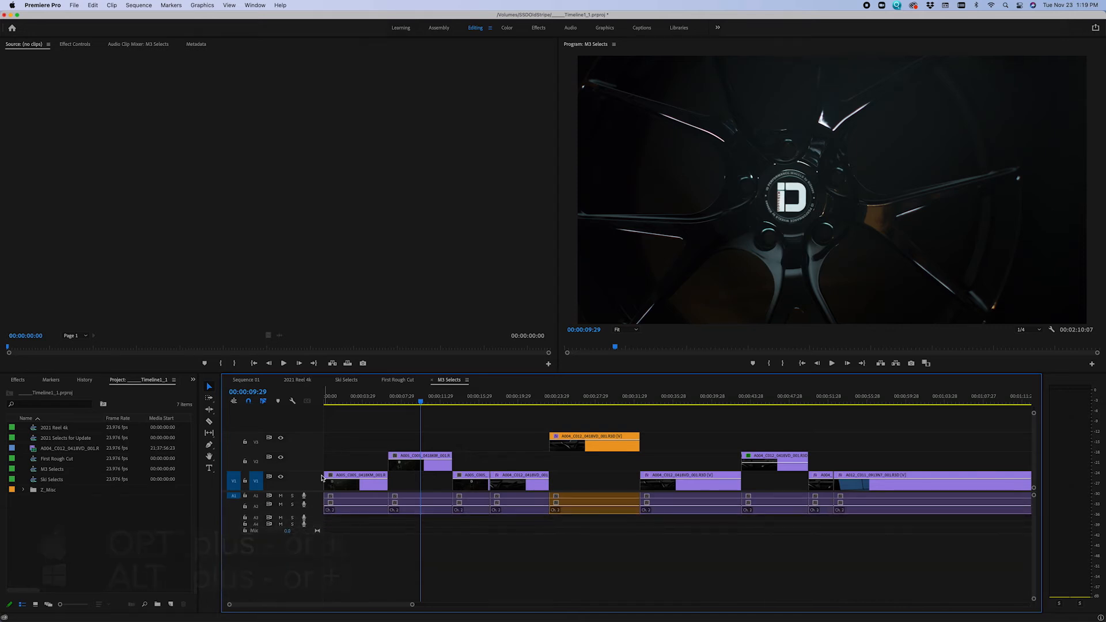
- Alternate between expanding and minimizing all video and audio tracks, leaving every track minimized
{"action": "key", "text": "shift+equal"}
{"action": "key", "text": "shift+minus"}
{"action": "key", "text": "shift+equal"}
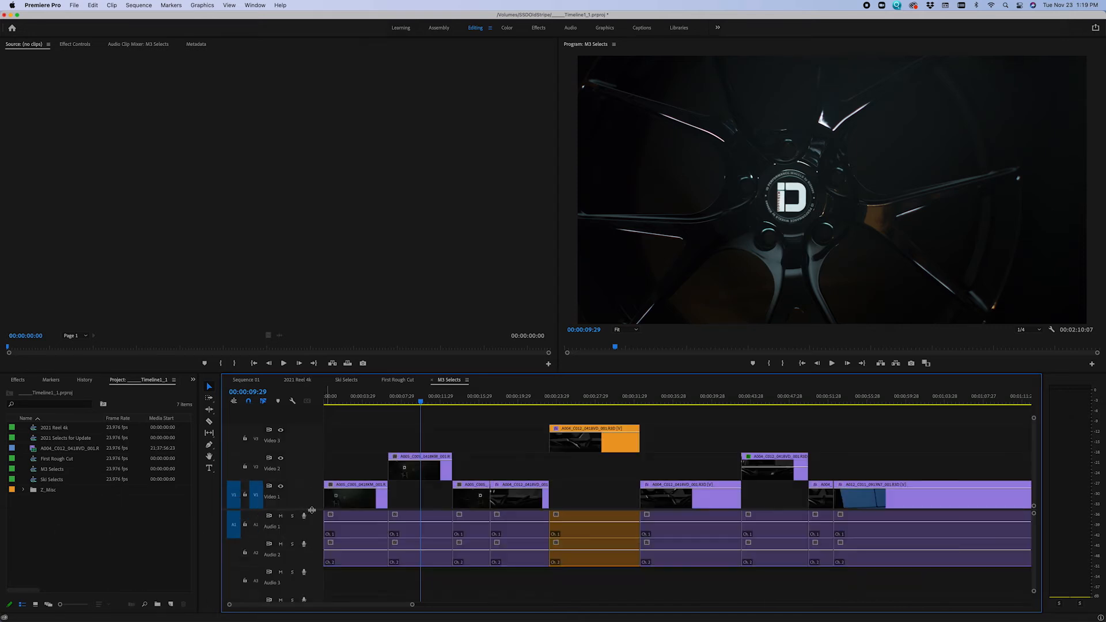
{"action": "key", "text": "shift+minus"}
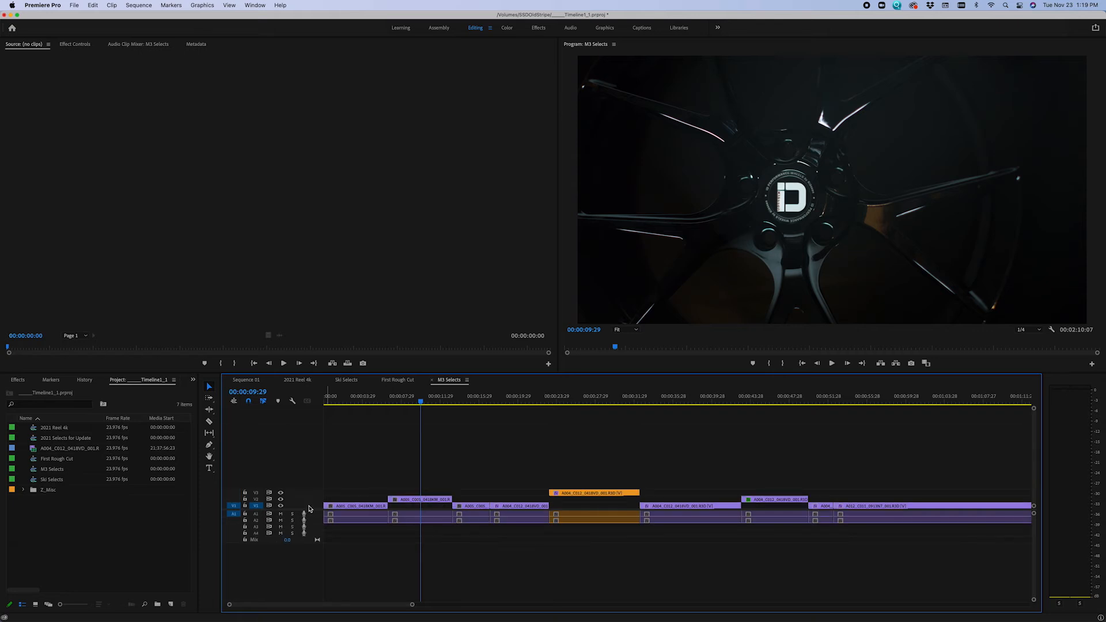
- Expand the Video 1, Video 2 and Audio 2 tracks individually and minimize all tracks again
{"action": "double_click", "coordinate": [309, 507]}
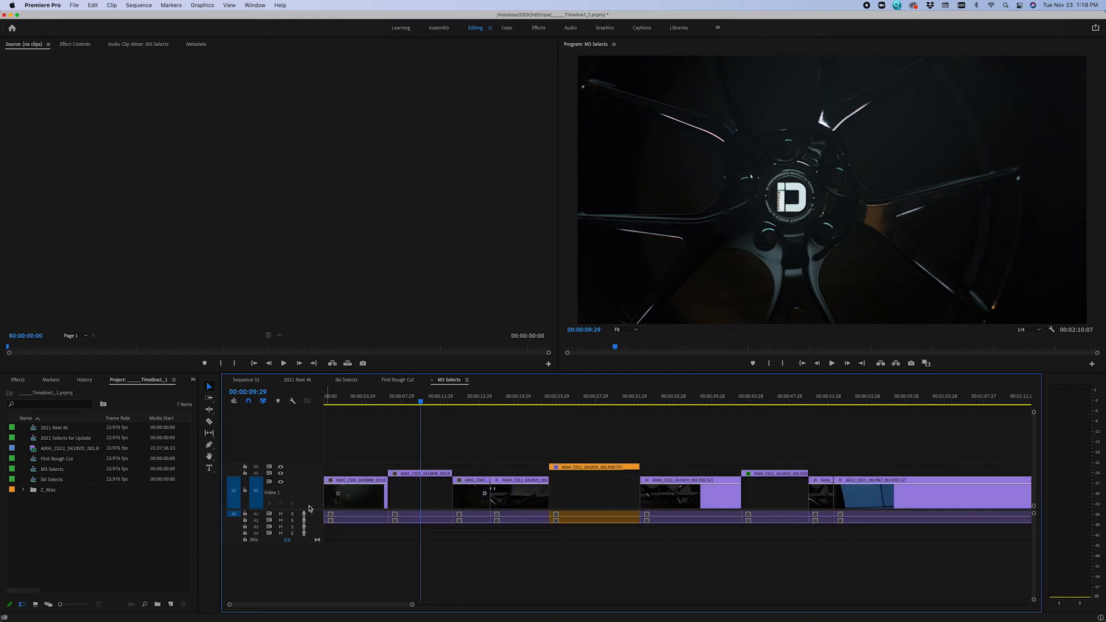
{"action": "double_click", "coordinate": [314, 476]}
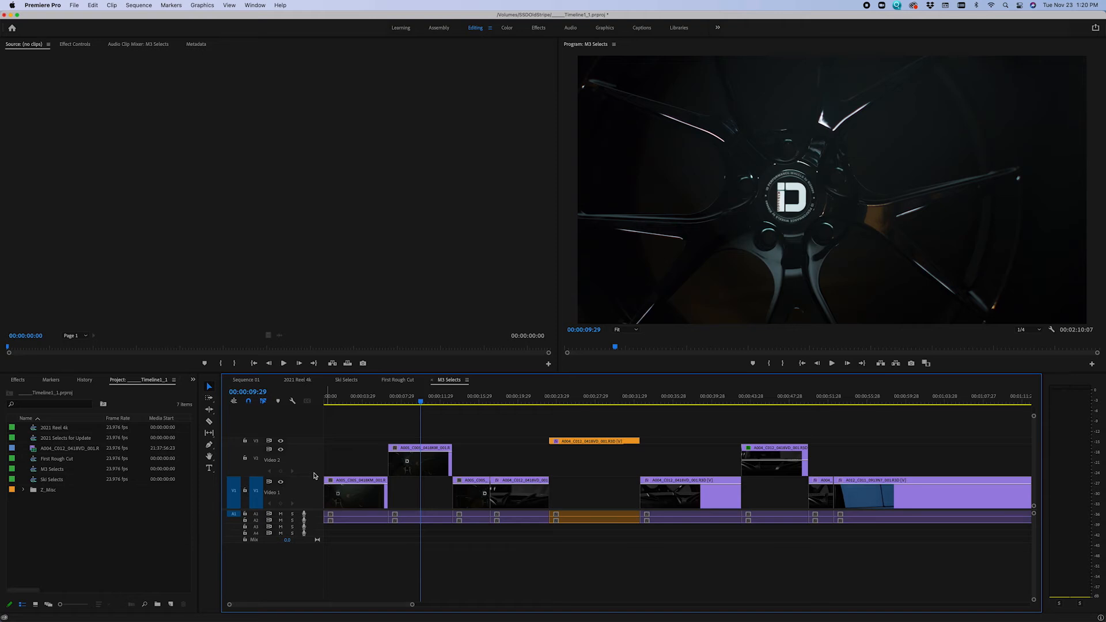
{"action": "double_click", "coordinate": [315, 521]}
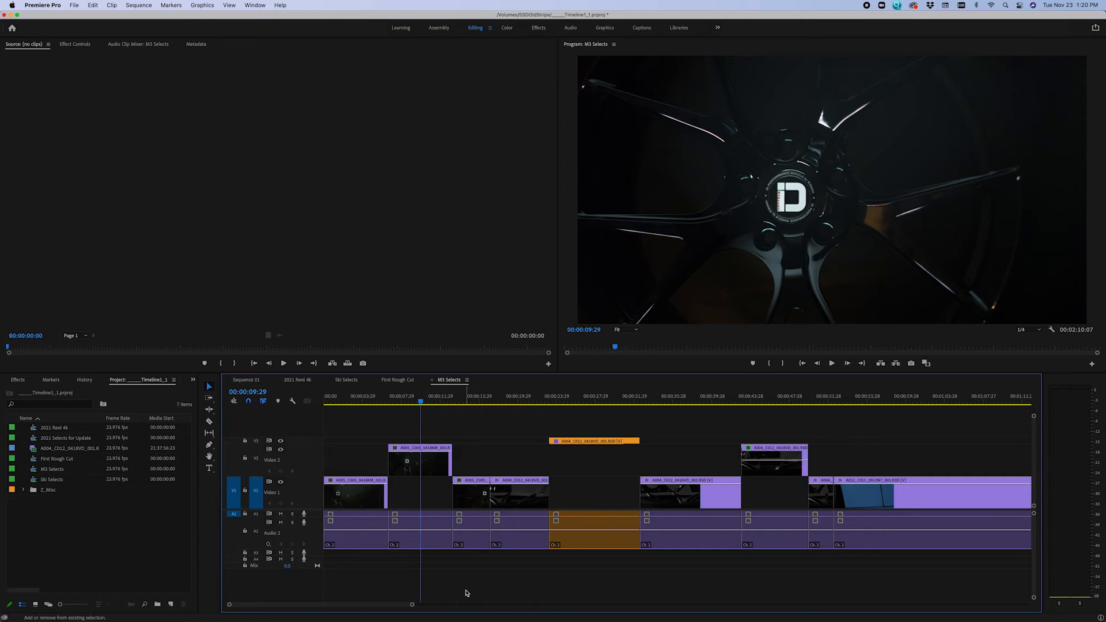
{"action": "key", "text": "shift+minus"}
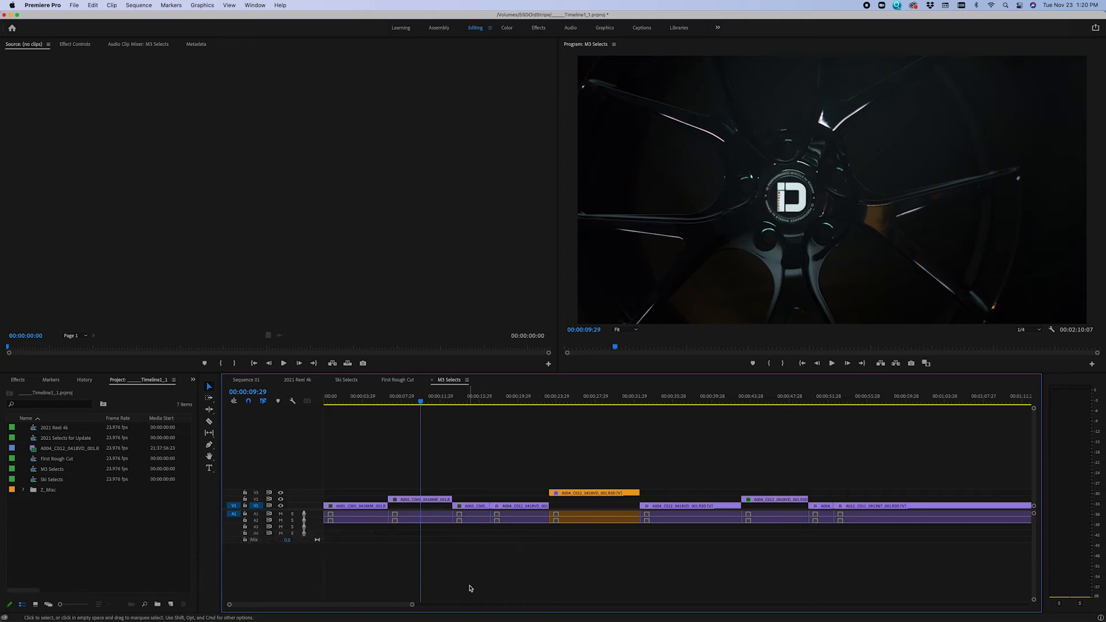
- Expand the Audio 2 and Video 2 tracks and adjust each one's height individually, keeping the other tracks minimized
{"action": "double_click", "coordinate": [316, 523]}
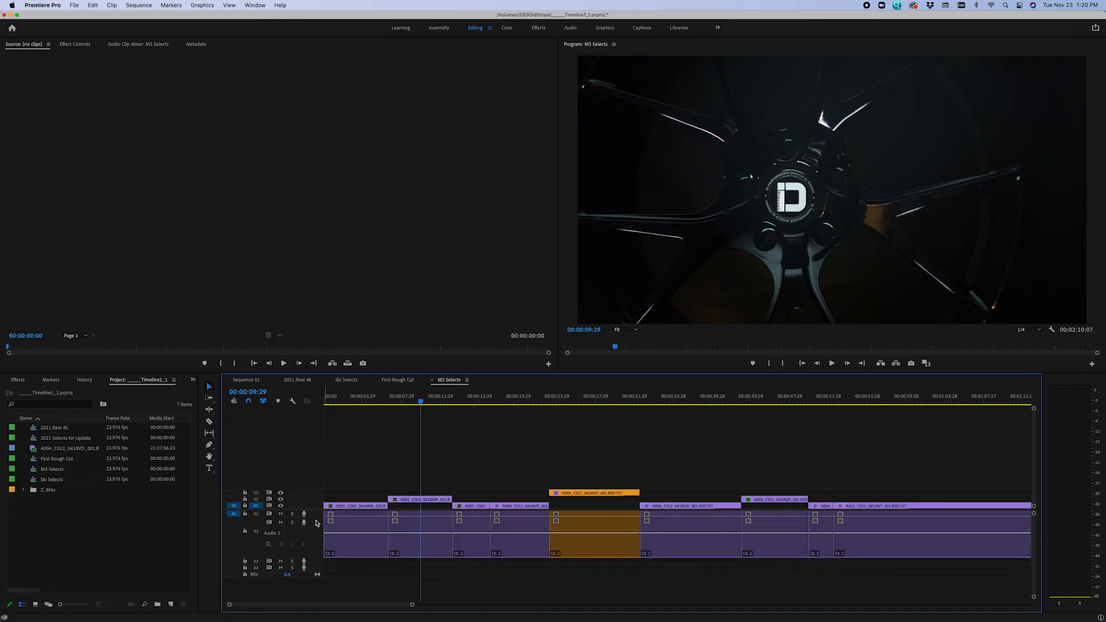
{"action": "scroll", "coordinate": [316, 523], "scroll_direction": "up", "scroll_amount": 1}
{"action": "scroll", "coordinate": [316, 523], "scroll_direction": "down", "scroll_amount": 5}
{"action": "scroll", "coordinate": [316, 523], "scroll_direction": "up", "scroll_amount": 4}
{"action": "scroll", "coordinate": [316, 523], "scroll_direction": "down", "scroll_amount": 3}
{"action": "scroll", "coordinate": [316, 523], "scroll_direction": "up", "scroll_amount": 2}
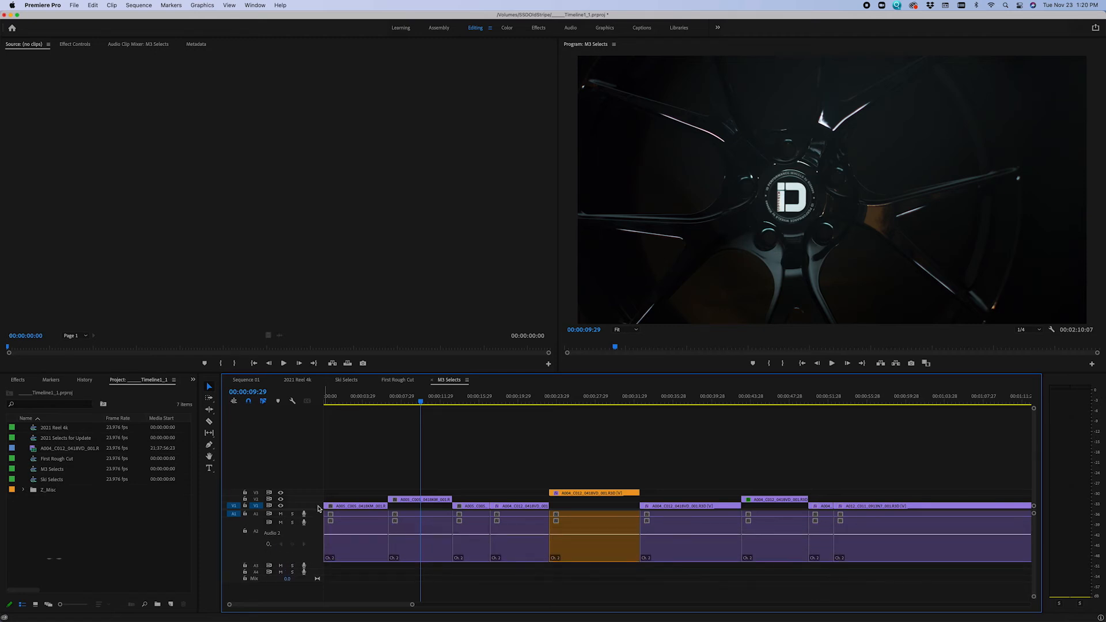
{"action": "scroll", "coordinate": [316, 503], "scroll_direction": "up", "scroll_amount": 4}
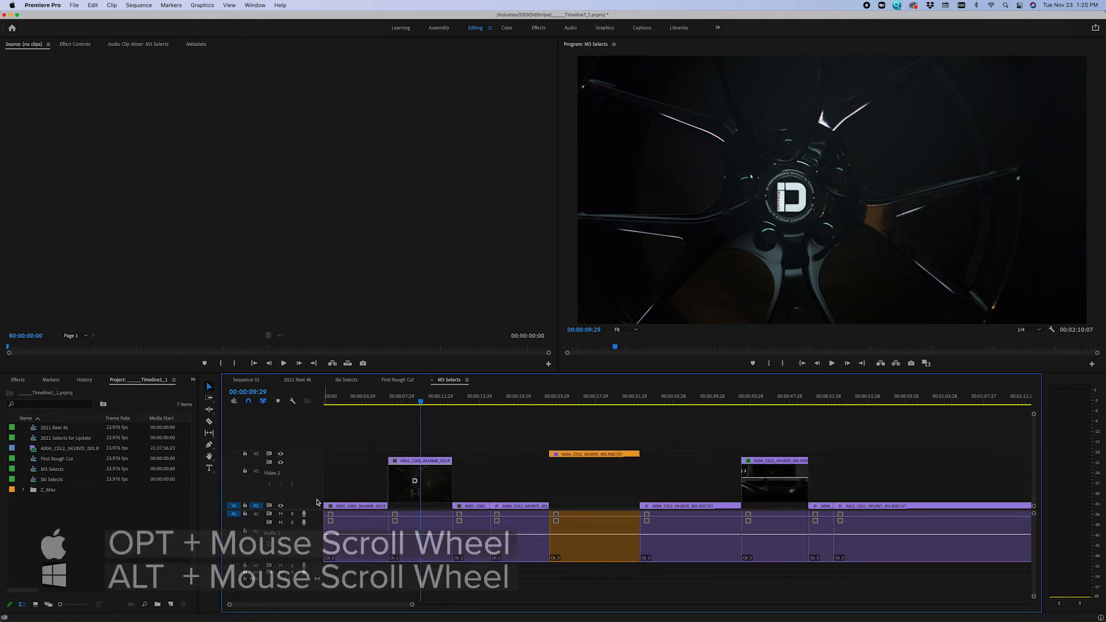
{"action": "scroll", "coordinate": [317, 502], "scroll_direction": "up", "scroll_amount": 3}
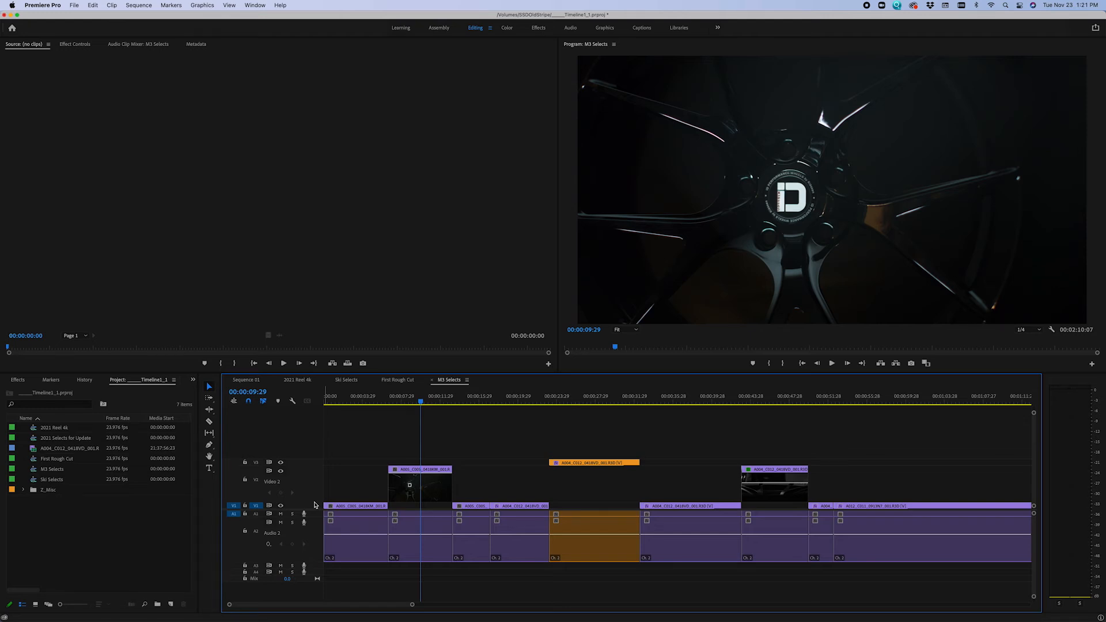
- Start saving the current track heights as a preset and look through the keyboard shortcut slots it can be assigned
{"action": "left_click", "coordinate": [292, 402]}
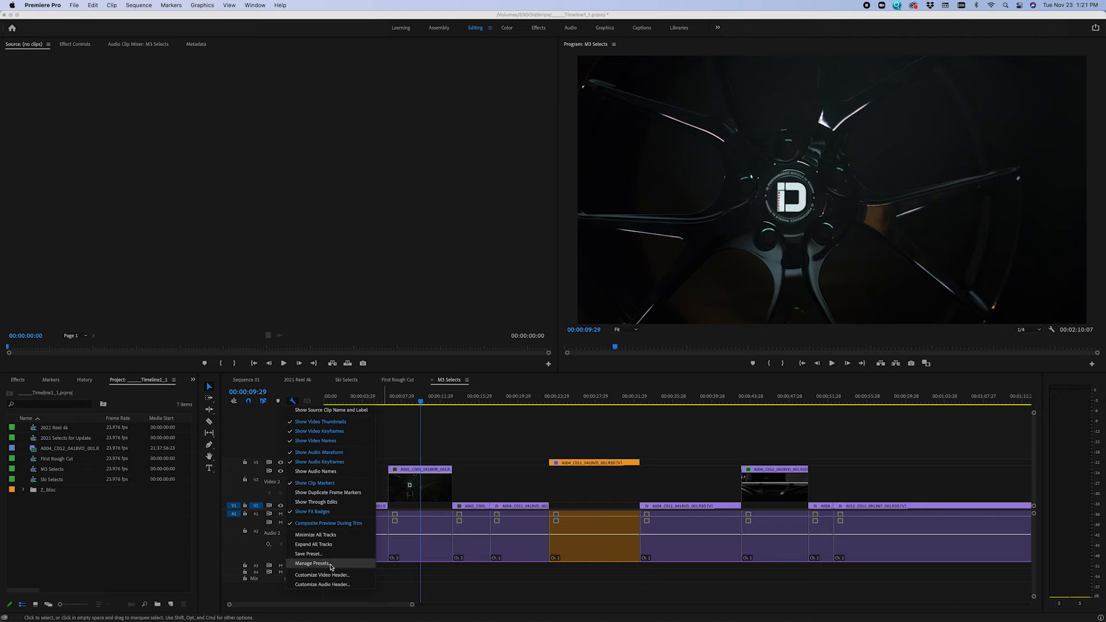
{"action": "left_click", "coordinate": [312, 555]}
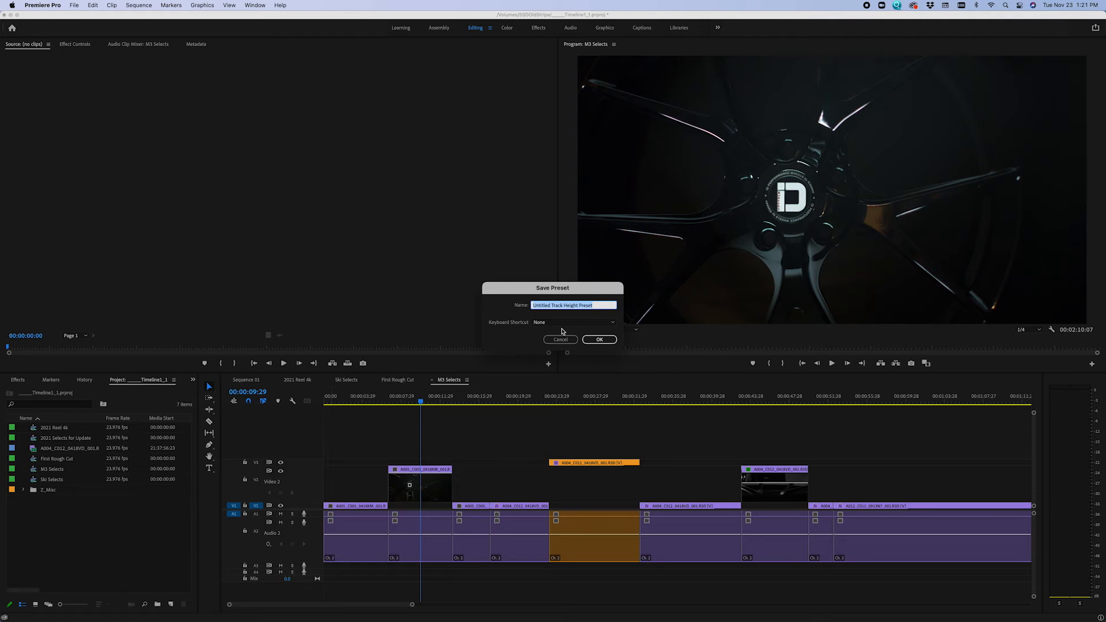
{"action": "left_click", "coordinate": [565, 330]}
{"action": "left_click", "coordinate": [567, 323]}
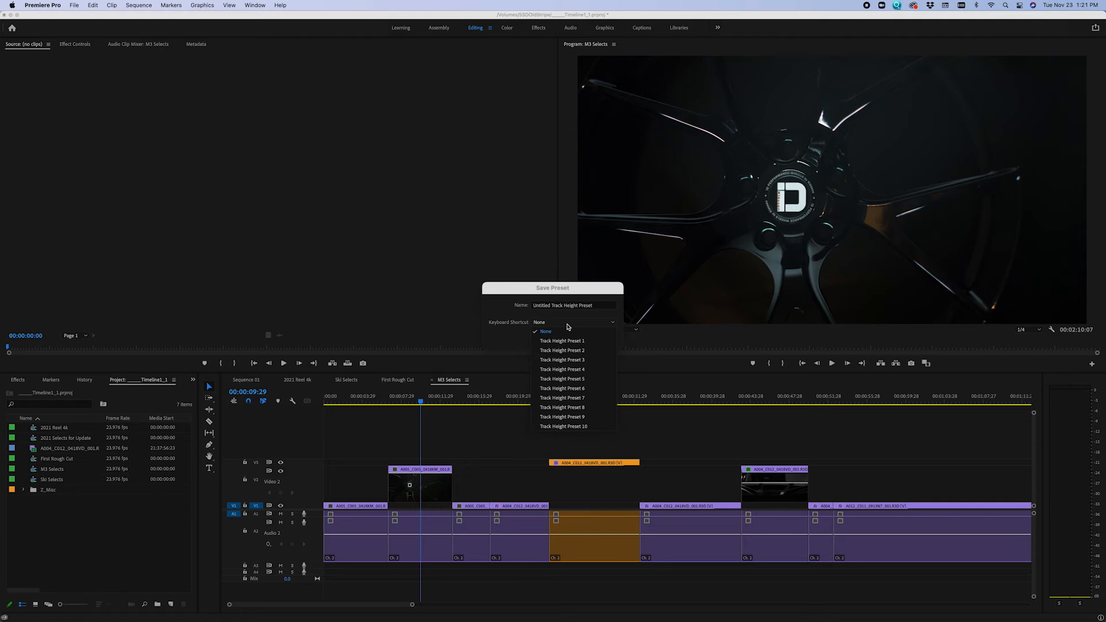
{"action": "left_click", "coordinate": [547, 290]}
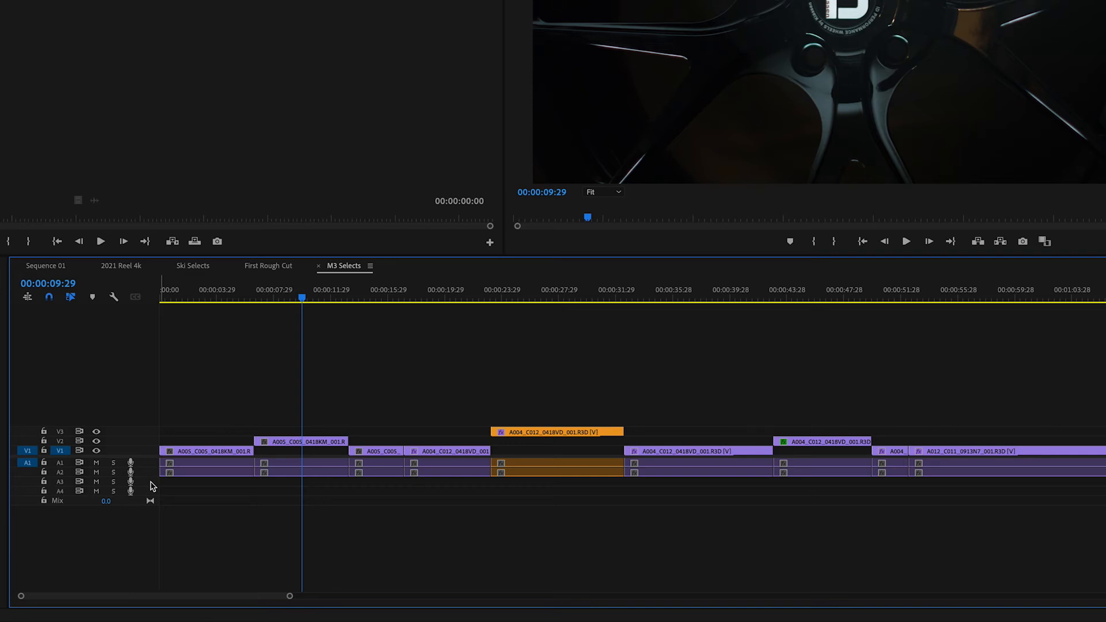
- Alternate between expanding and minimizing all tracks, leaving every video and audio track expanded
{"action": "key", "text": "shift+equal"}
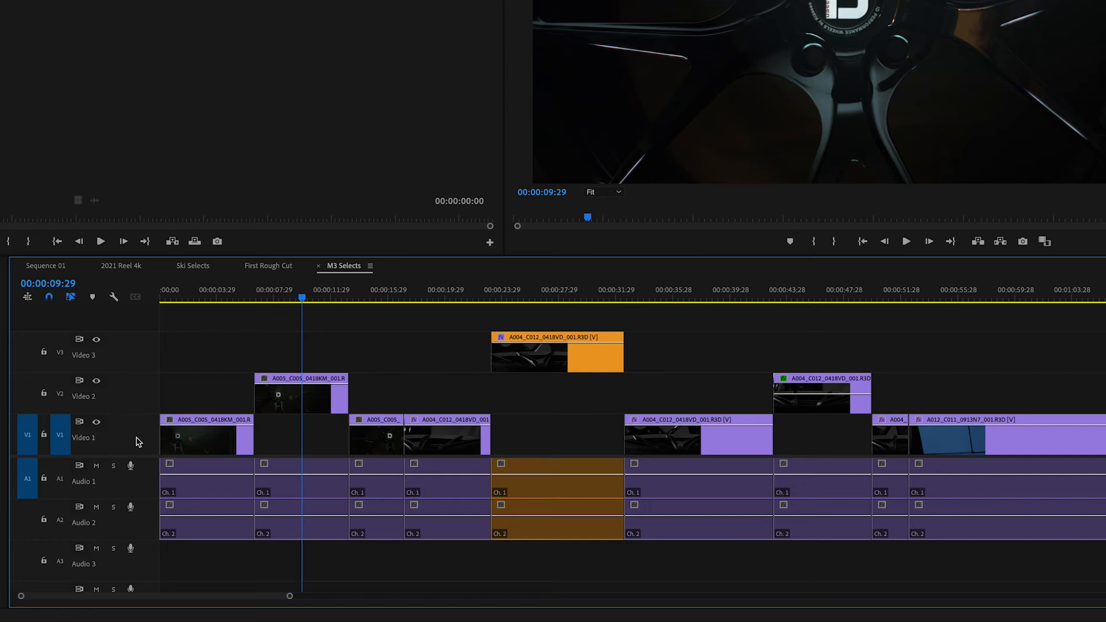
{"action": "key", "text": "shift+minus"}
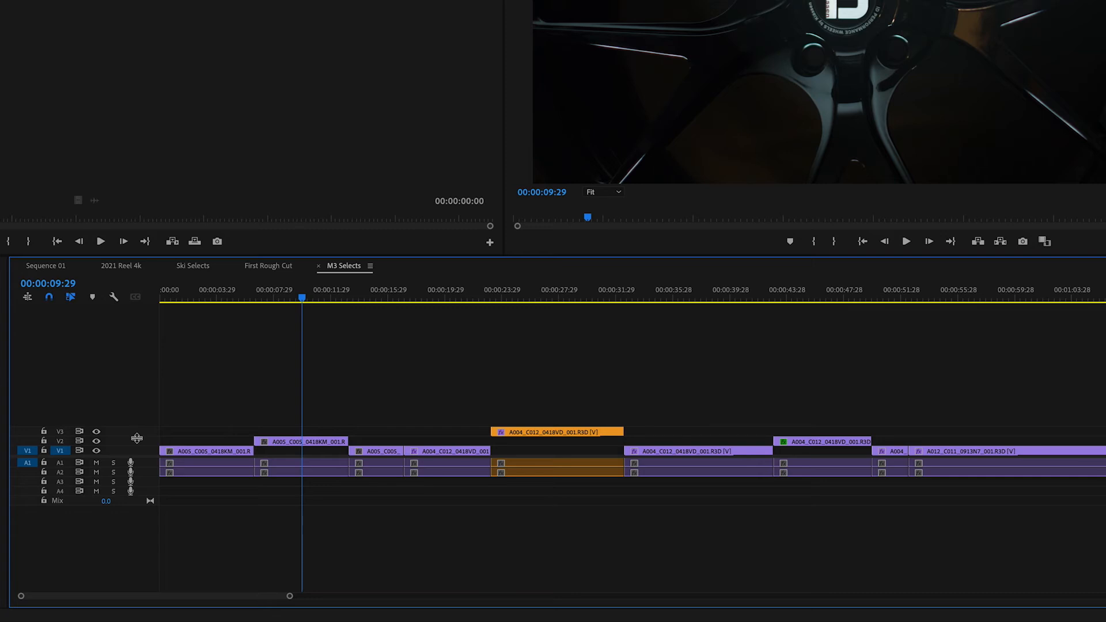
{"action": "key", "text": "shift+equal"}
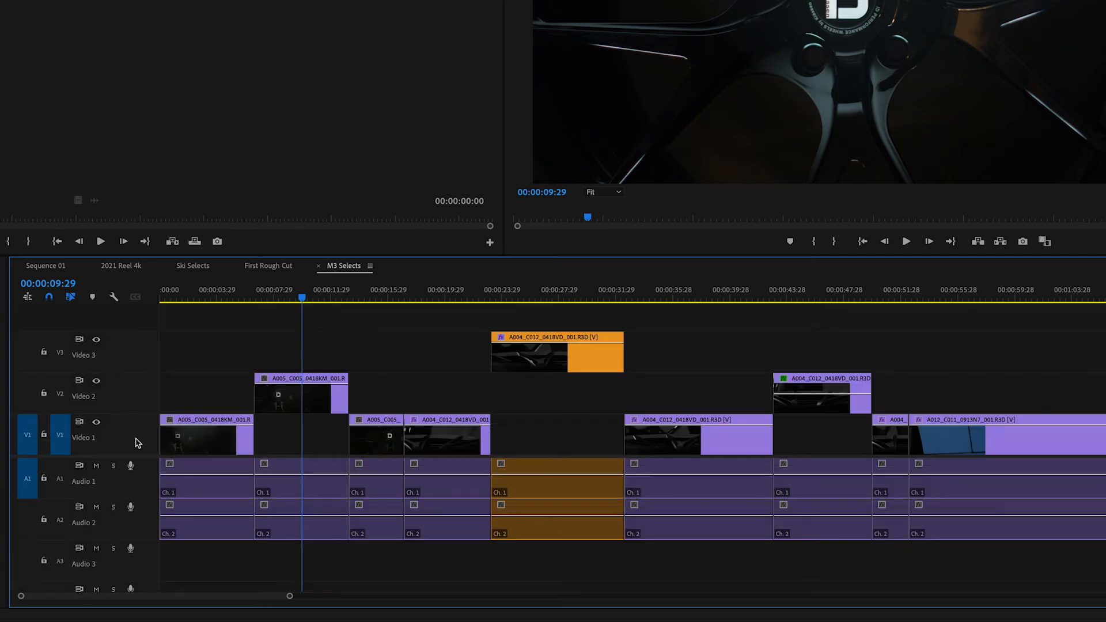
- Customize the audio track header by removing the keyframe buttons and placing the sync lock, mute, solo and voice-over buttons below the track name
{"action": "right_click", "coordinate": [117, 494]}
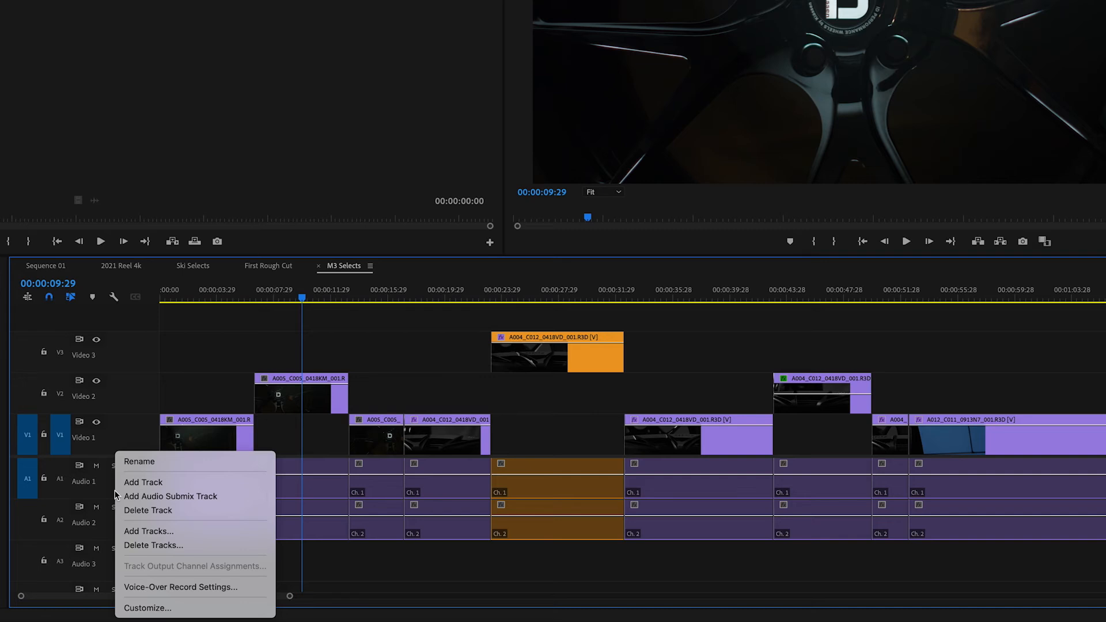
{"action": "left_click", "coordinate": [153, 606]}
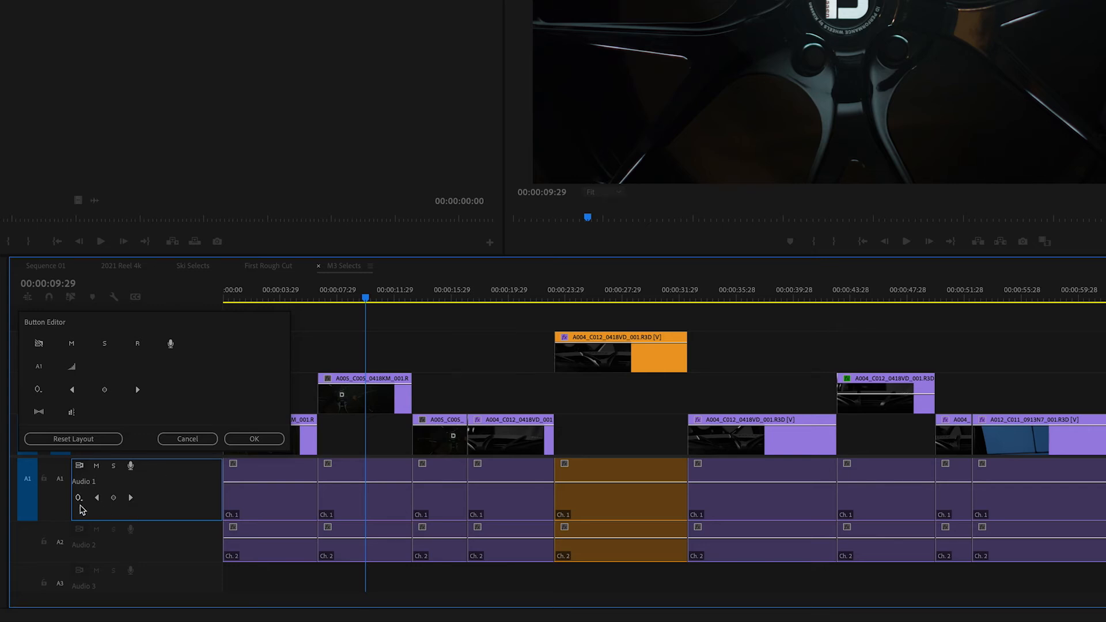
{"action": "left_click", "coordinate": [79, 444]}
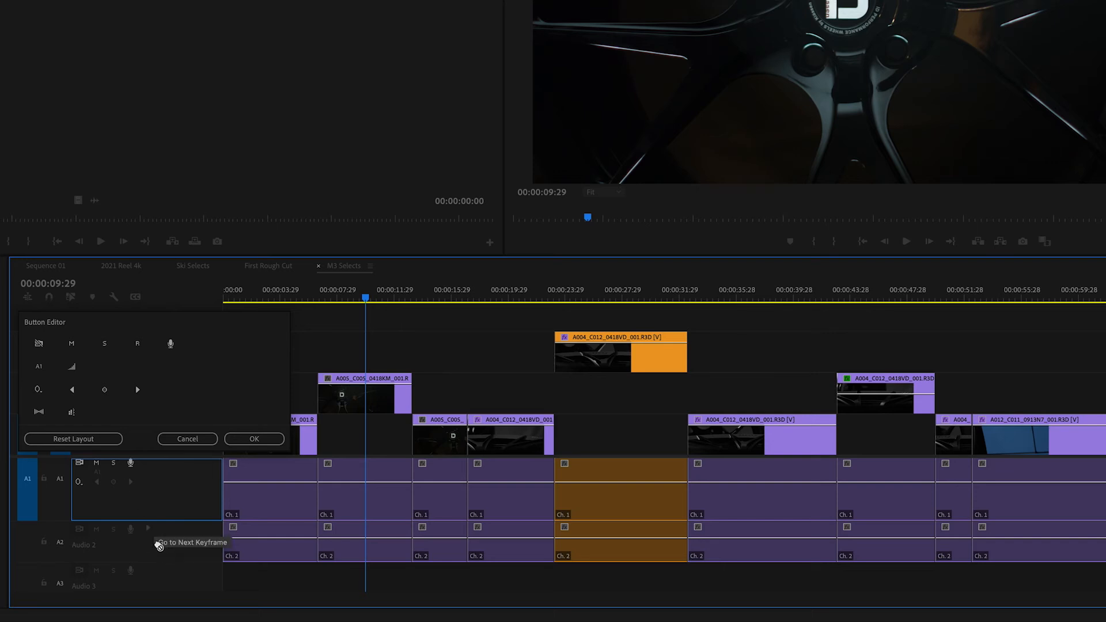
{"action": "left_click_drag", "start_coordinate": [115, 484], "coordinate": [141, 552]}
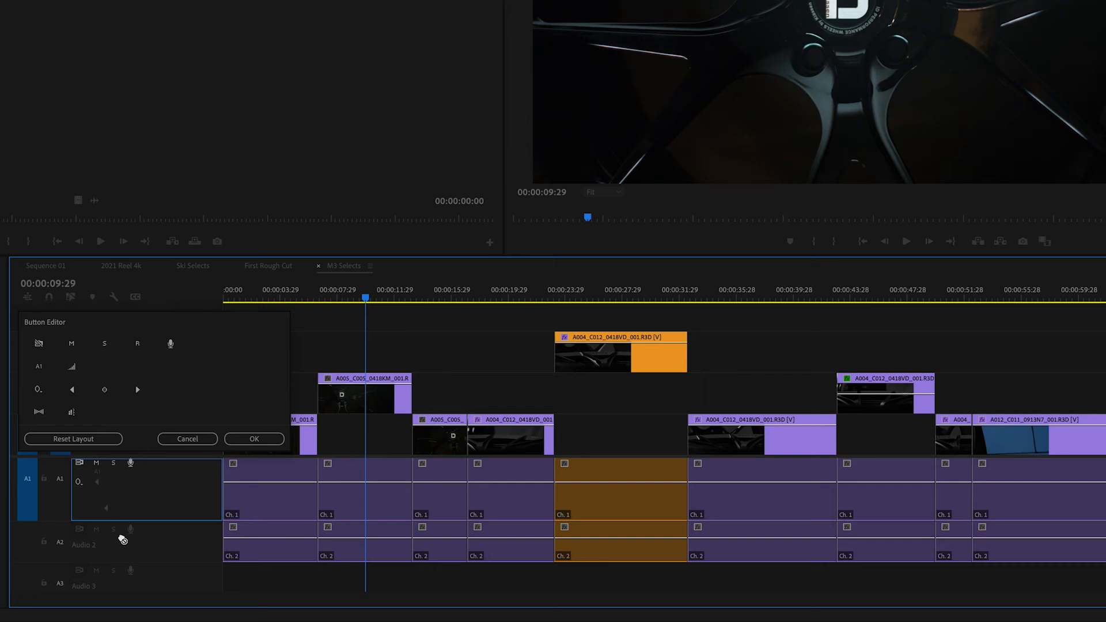
{"action": "left_click_drag", "start_coordinate": [79, 488], "coordinate": [121, 555]}
{"action": "left_click_drag", "start_coordinate": [81, 462], "coordinate": [129, 472]}
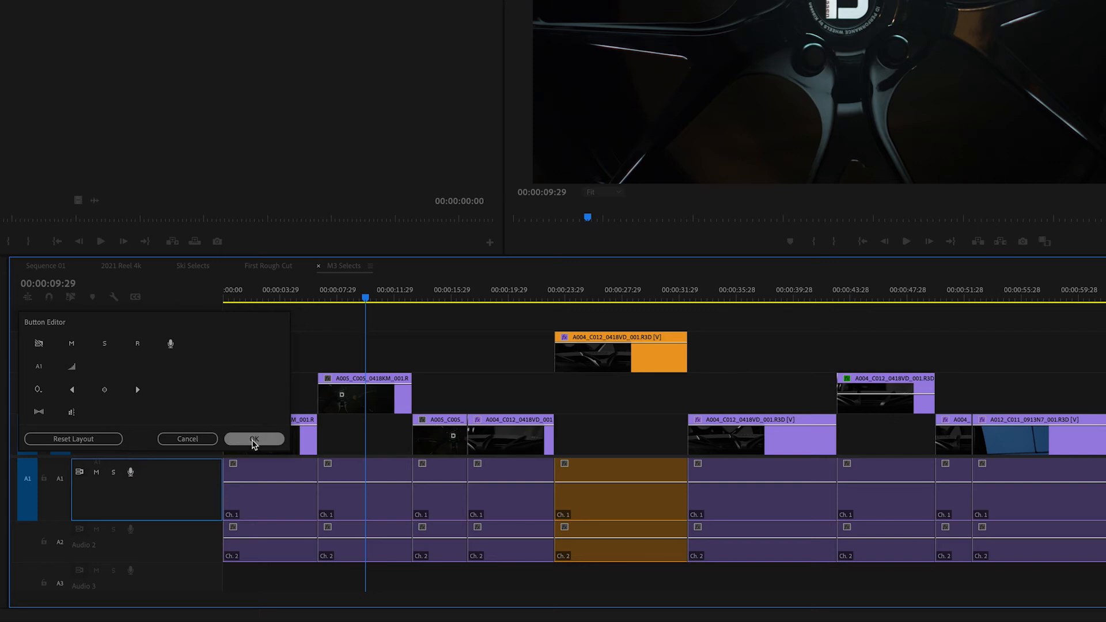
{"action": "left_click", "coordinate": [254, 439]}
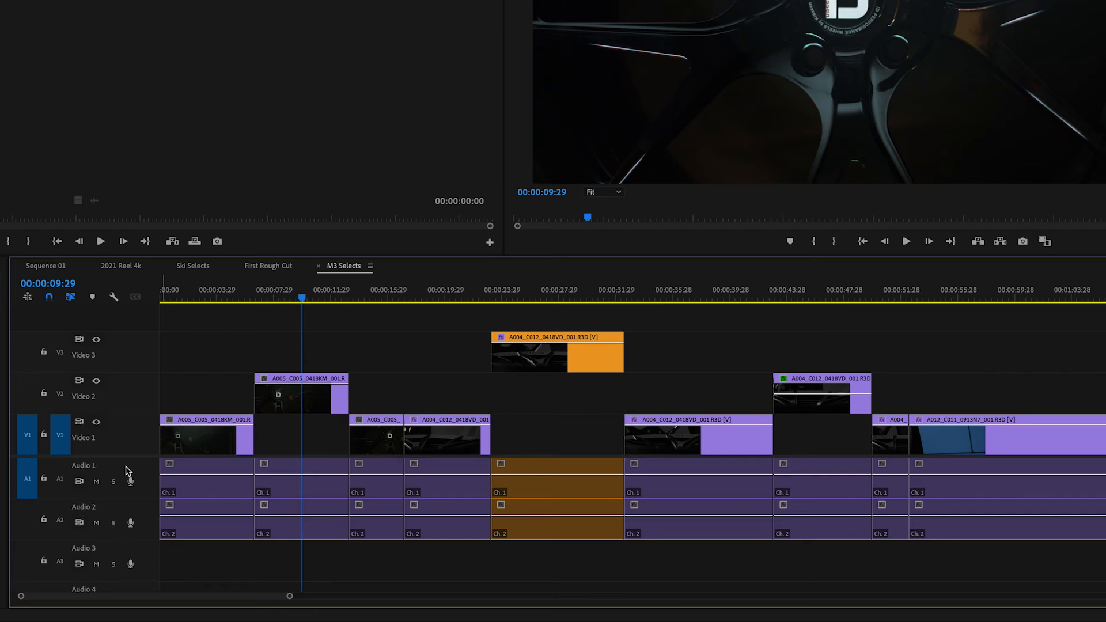
- Minimize and expand all tracks repeatedly to check the audio track names in the customized headers, leaving the tracks expanded
{"action": "key", "text": "shift+minus"}
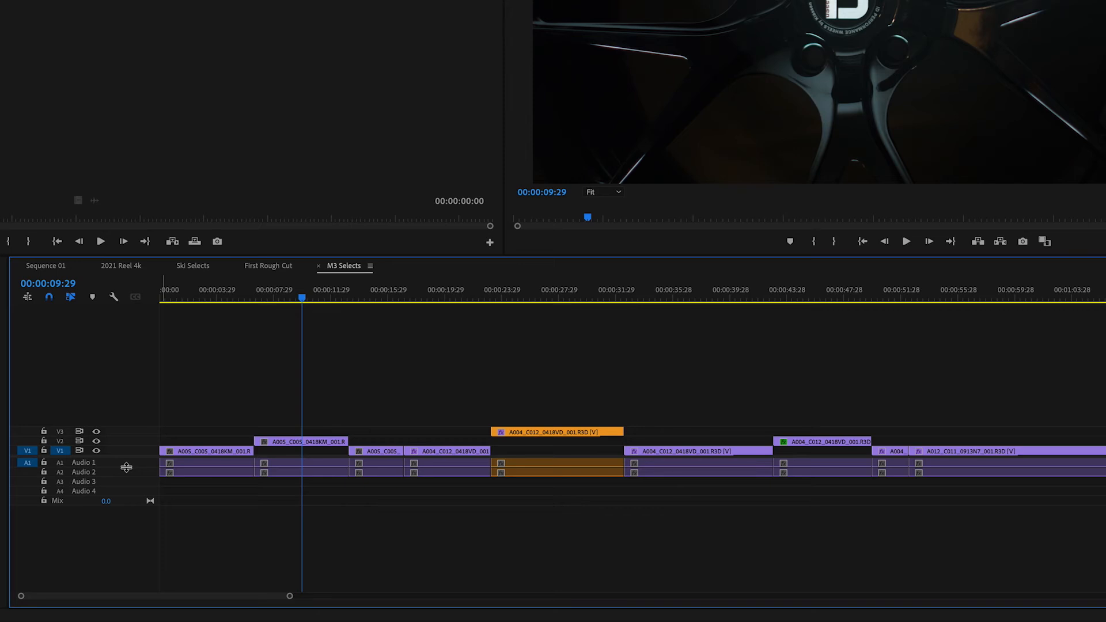
{"action": "key", "text": "shift+equal"}
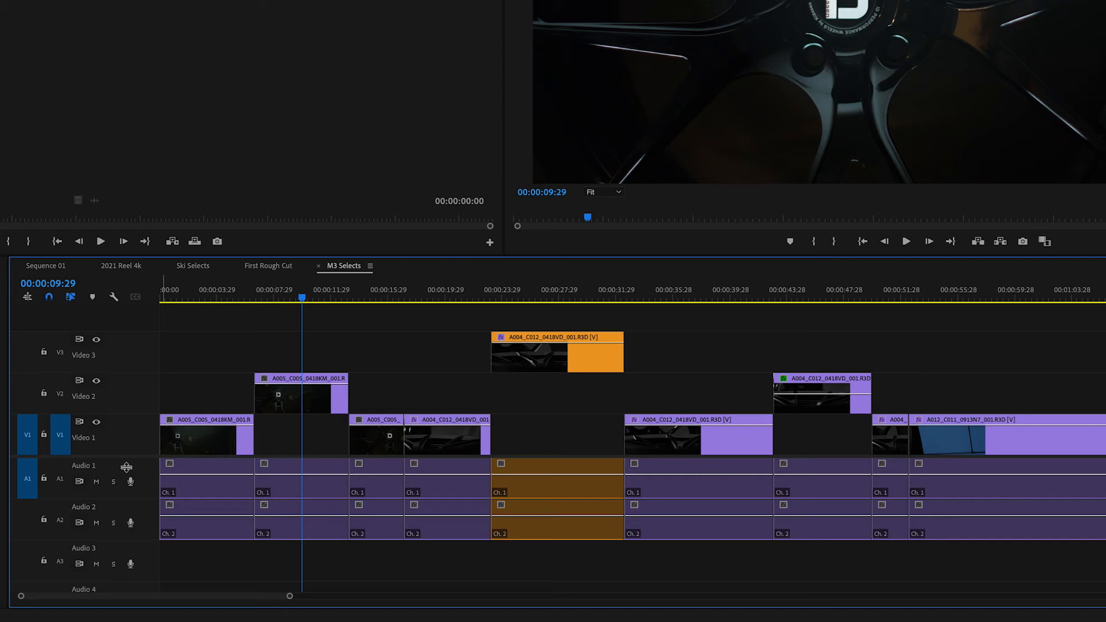
{"action": "key", "text": "shift+minus"}
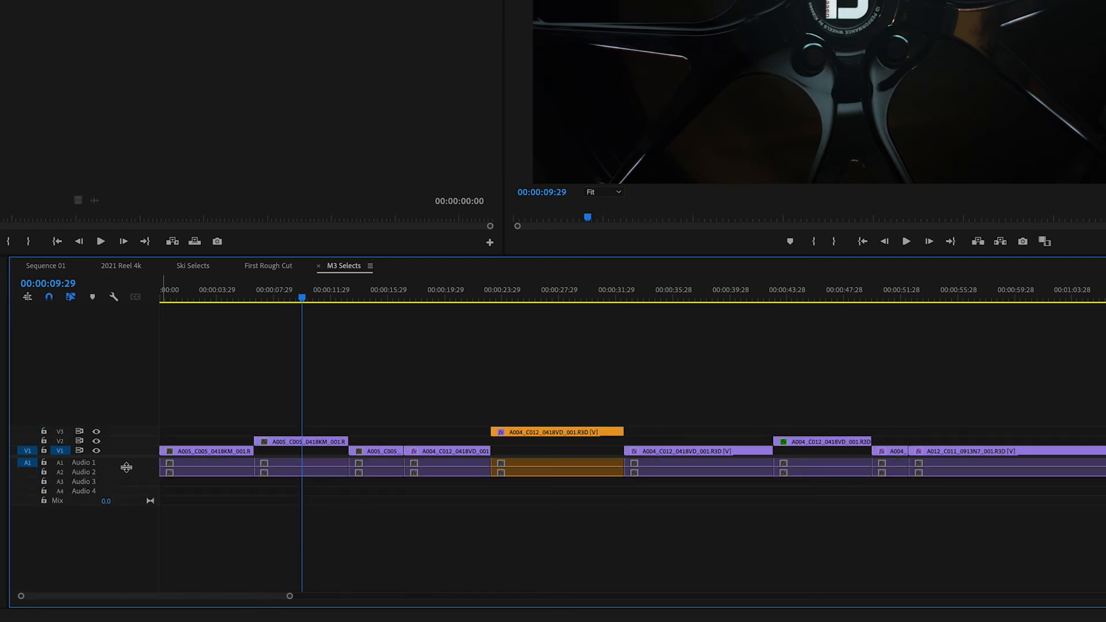
{"action": "key", "text": "shift+equal"}
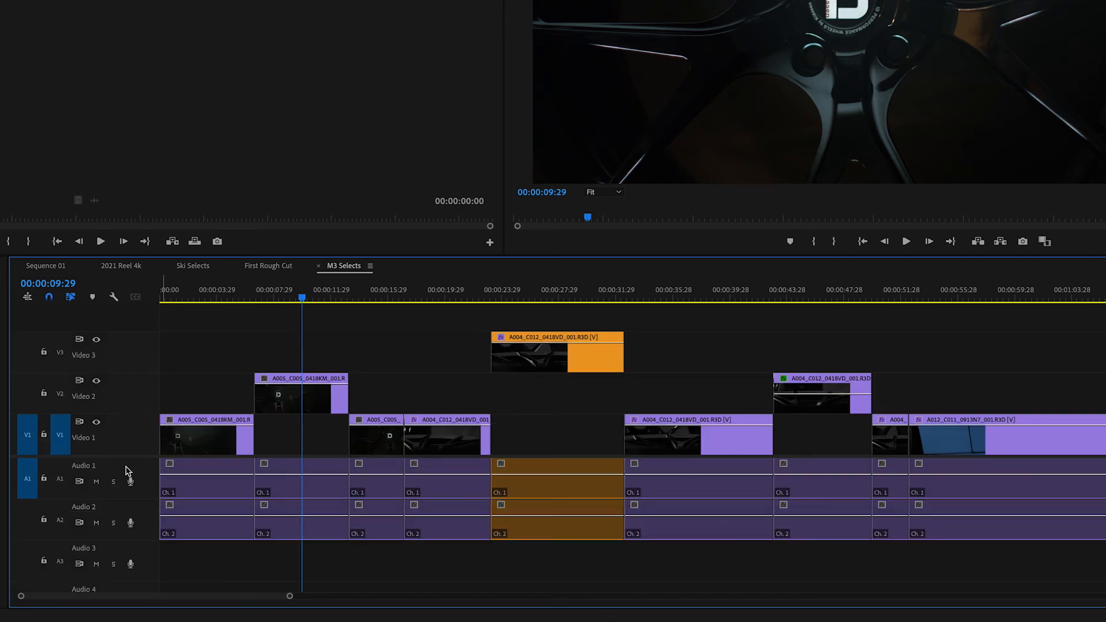
{"action": "right_click", "coordinate": [84, 469]}
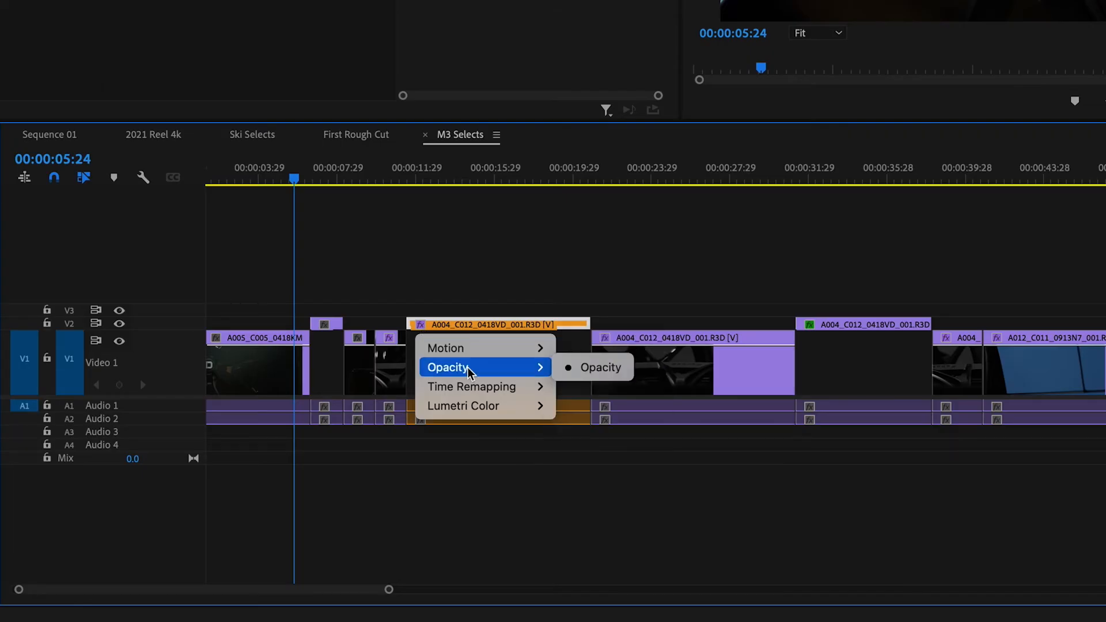
- Examine the effects listed under the FX badges of the orange clip and two short Video 1 clips before it
{"action": "mouse_move", "coordinate": [490, 399]}
{"action": "mouse_move", "coordinate": [490, 357]}
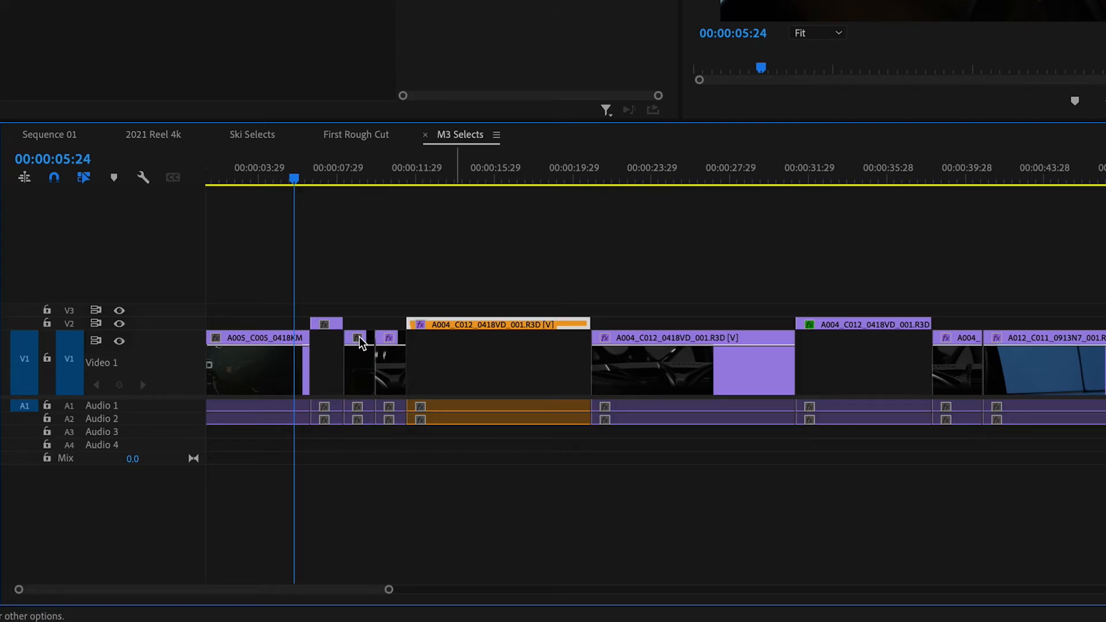
{"action": "right_click", "coordinate": [358, 339]}
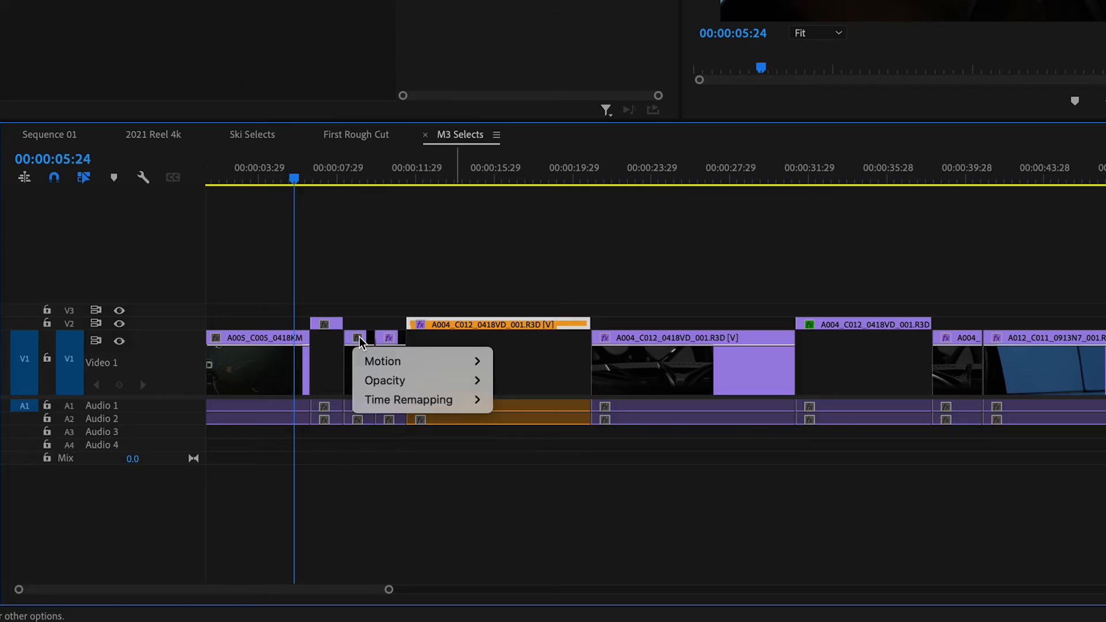
{"action": "right_click", "coordinate": [389, 339]}
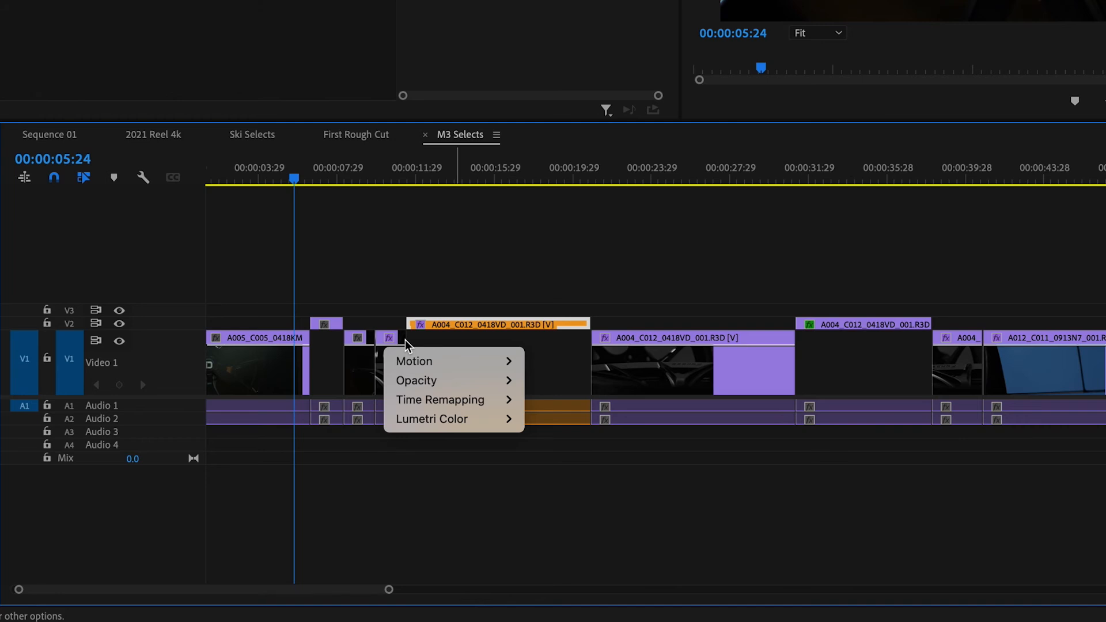
{"action": "right_click", "coordinate": [405, 346]}
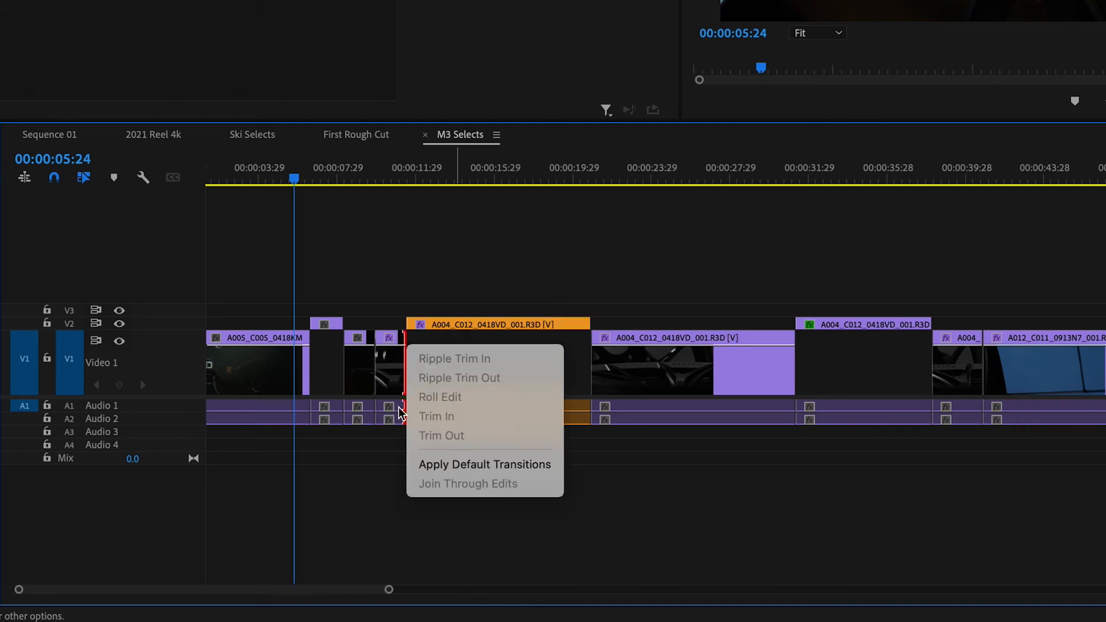
{"action": "left_click", "coordinate": [393, 340]}
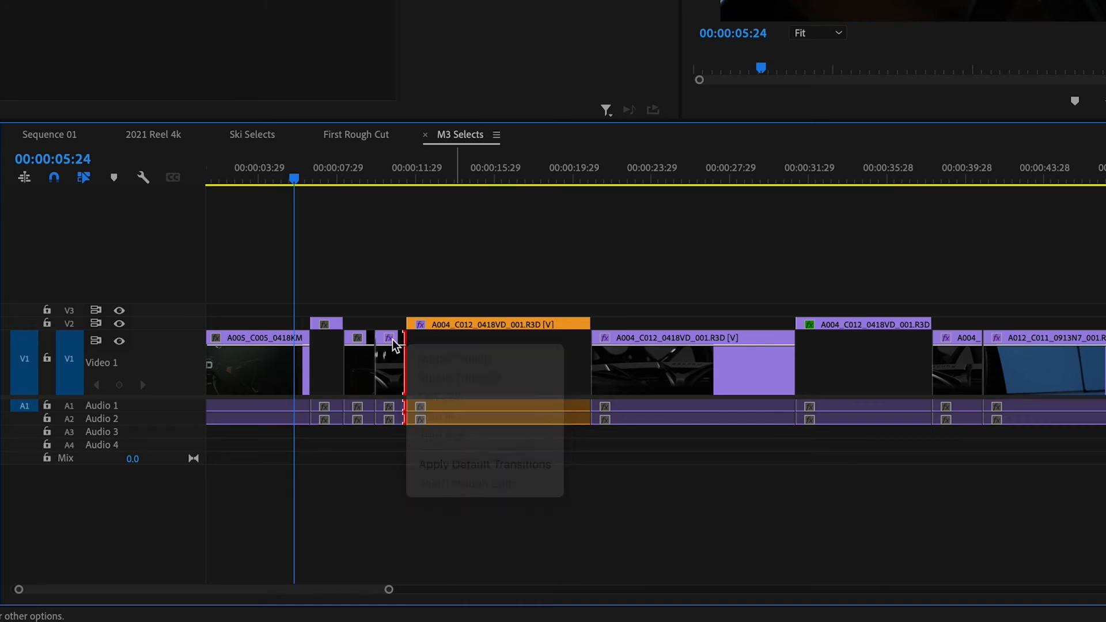
{"action": "left_click", "coordinate": [393, 340]}
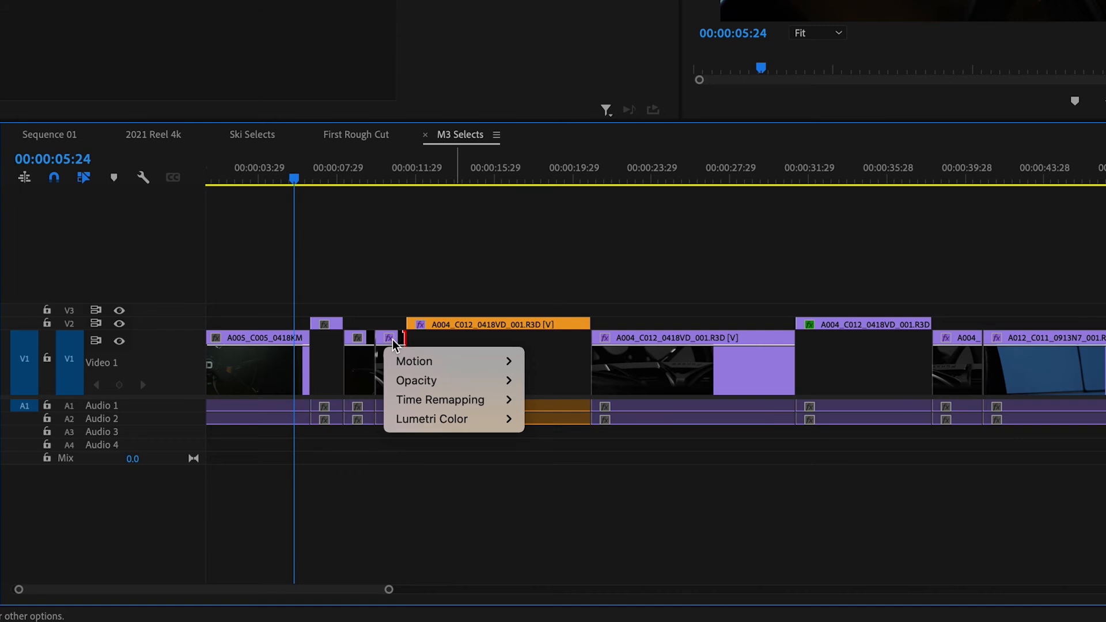
- Hide the FX badges on the timeline clips and open the options of the short A005 clip on Video 2
{"action": "left_click", "coordinate": [143, 180]}
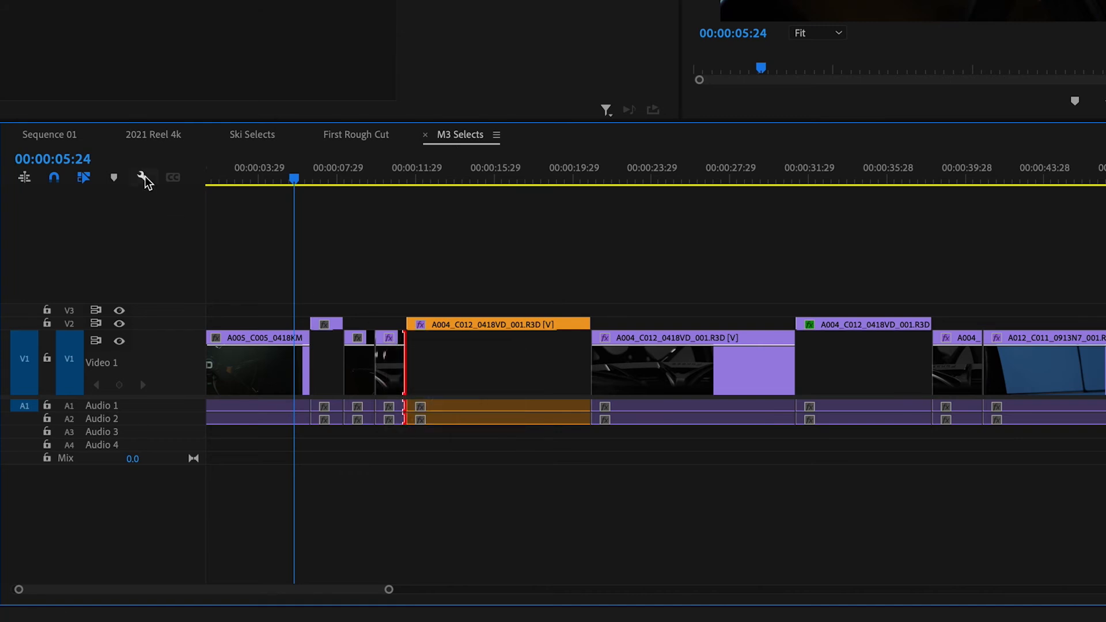
{"action": "left_click", "coordinate": [144, 178]}
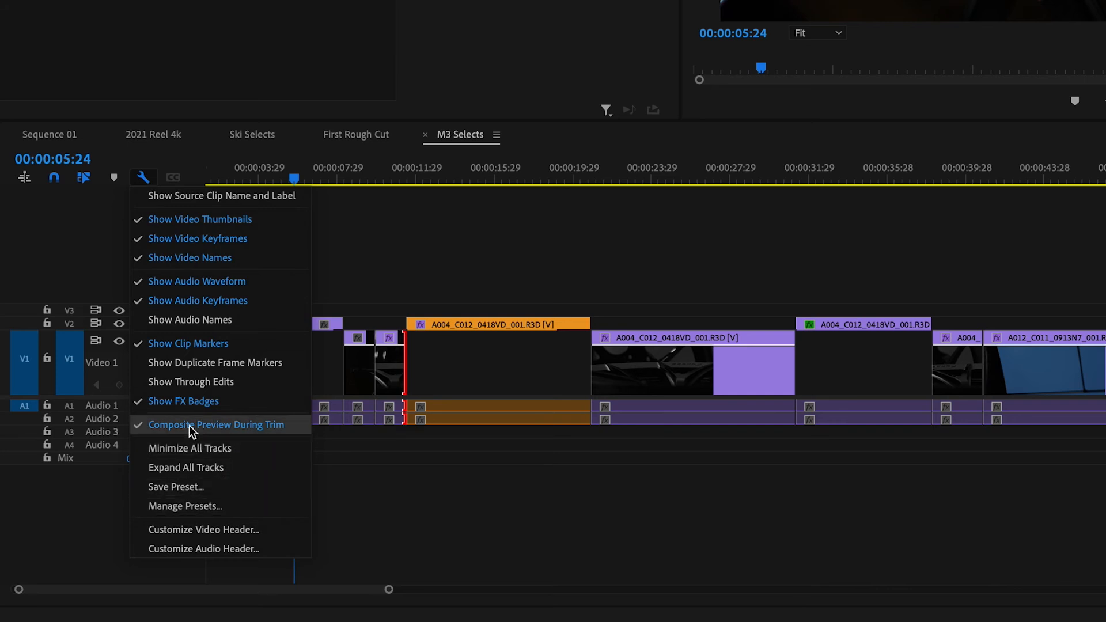
{"action": "left_click", "coordinate": [190, 400]}
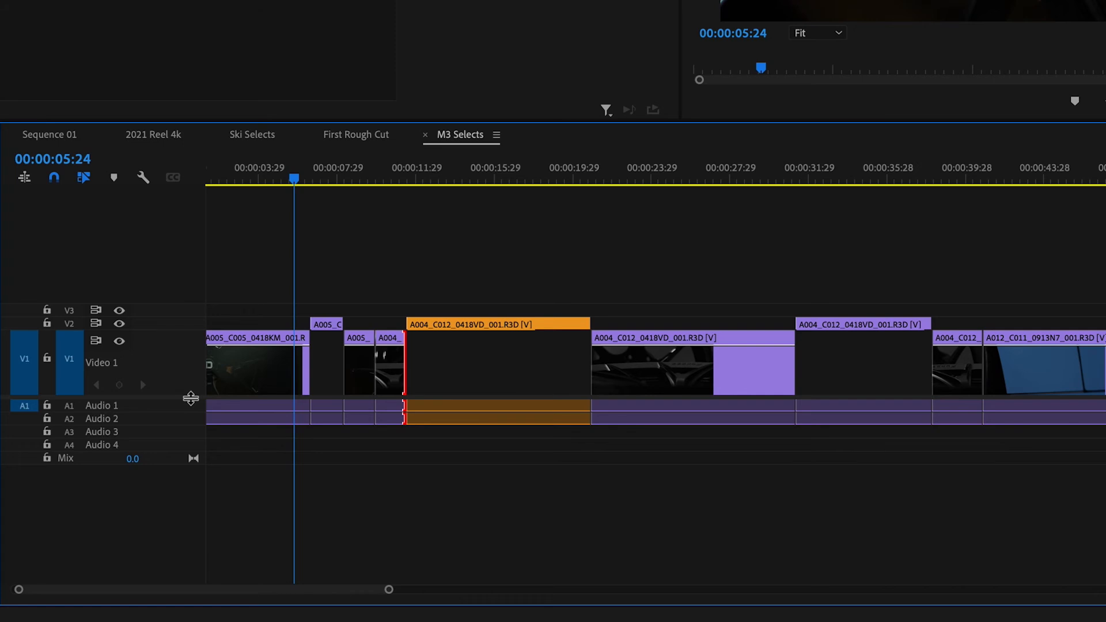
{"action": "right_click", "coordinate": [329, 324]}
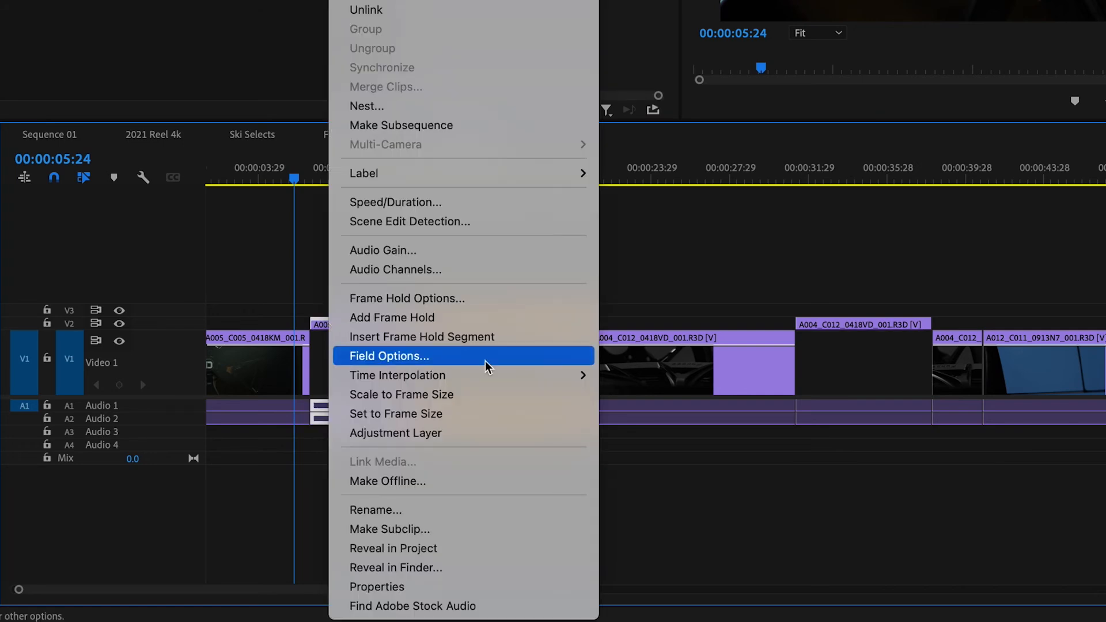
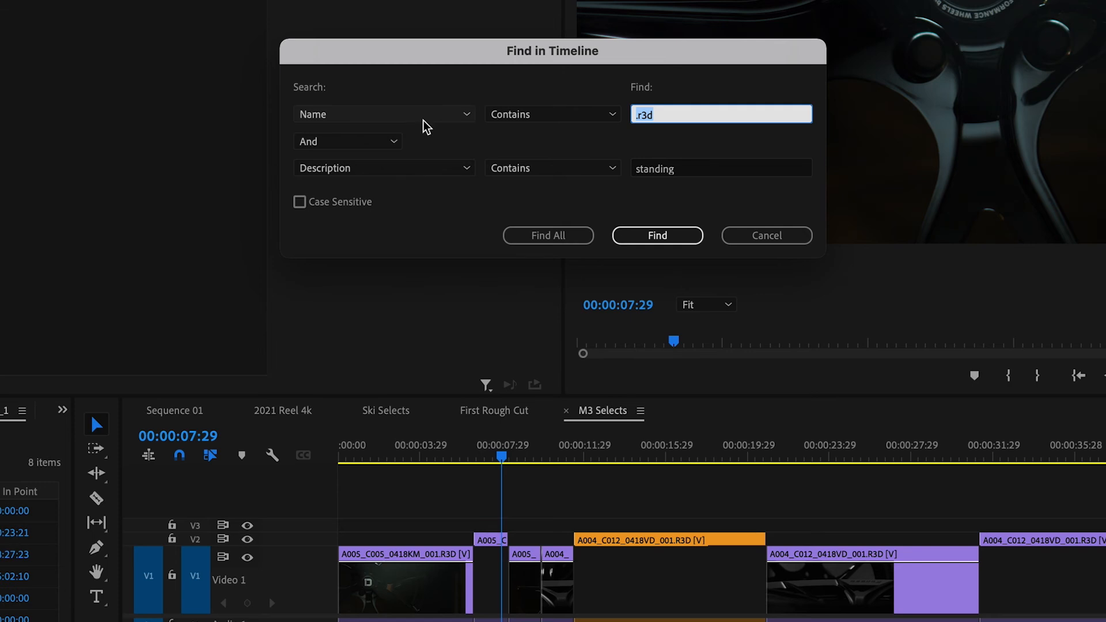
- Search the timeline for a clip whose name contains .r3d and whose description contains "standing"
{"action": "left_click", "coordinate": [425, 171]}
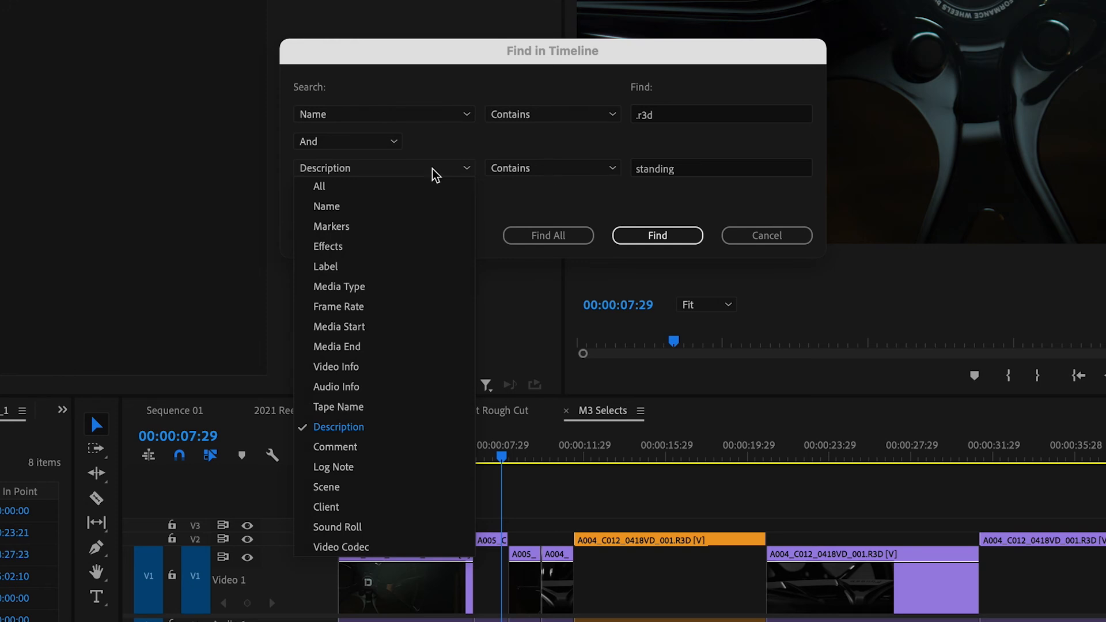
{"action": "left_click", "coordinate": [700, 169]}
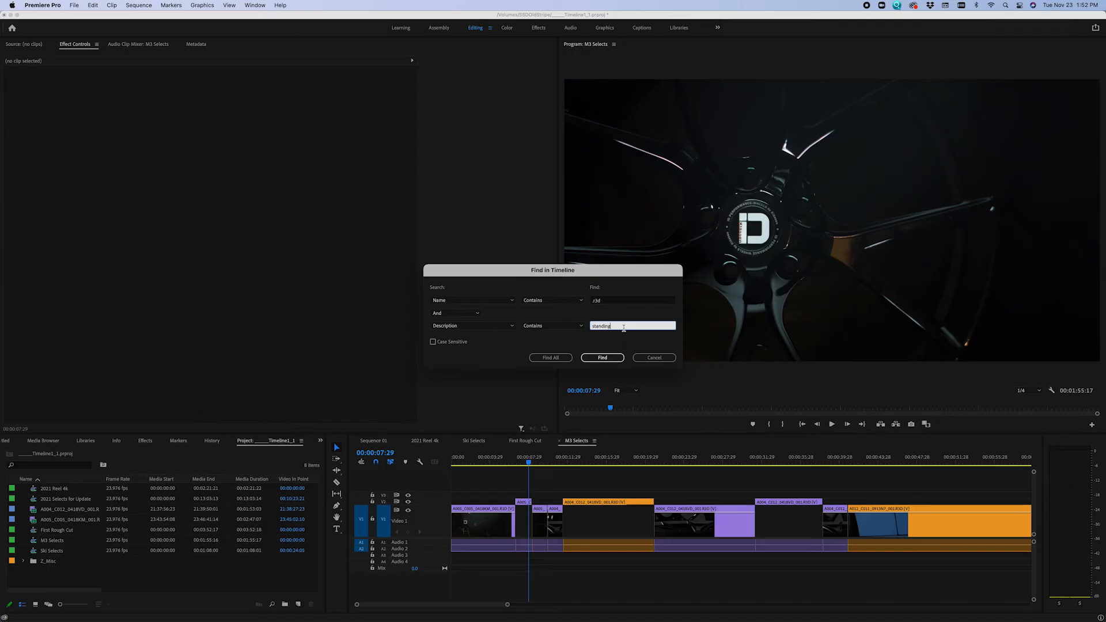
{"action": "left_click", "coordinate": [603, 357]}
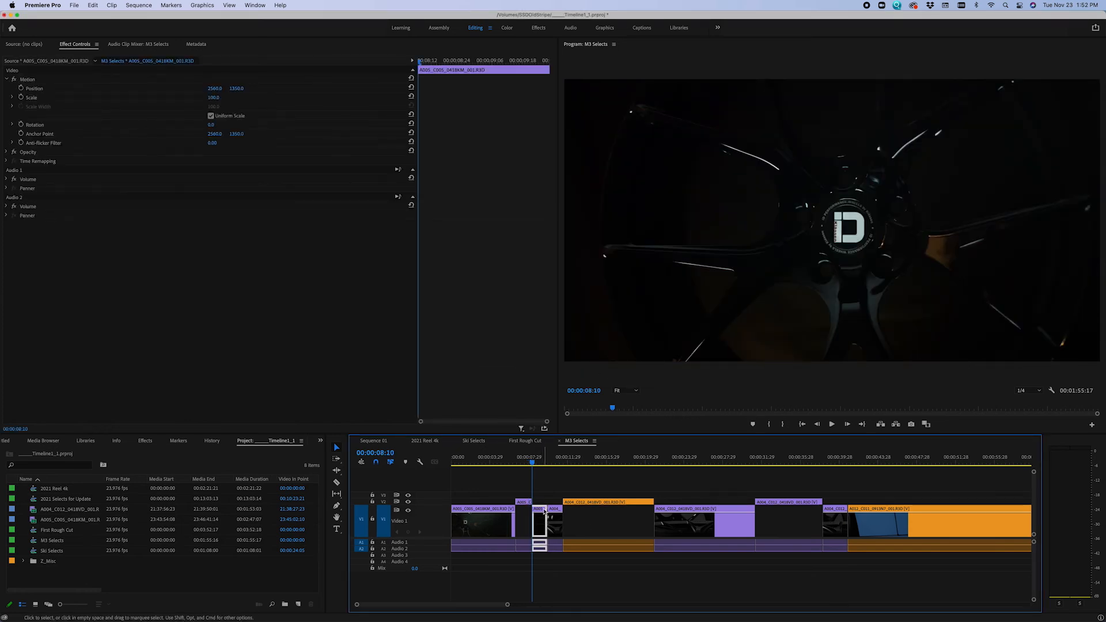
- Move the playhead to 00:00:09:04 and find the next .r3d clip whose description contains "flat"
{"action": "left_click_drag", "start_coordinate": [539, 461], "coordinate": [541, 461]}
{"action": "key", "text": "super+f"}
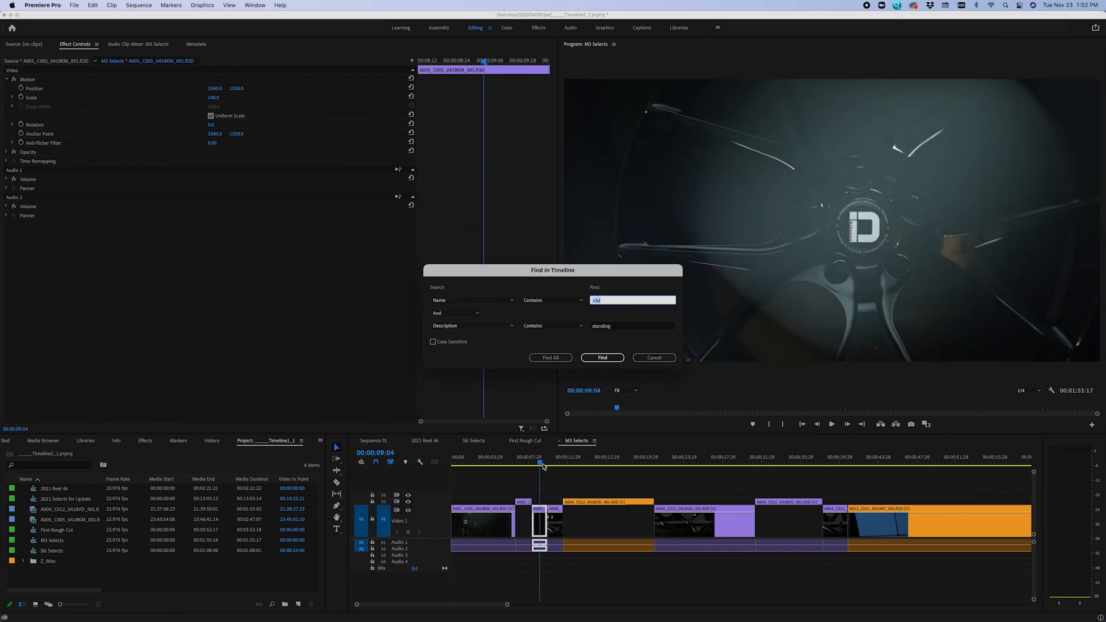
{"action": "left_click", "coordinate": [616, 326]}
{"action": "key", "text": "Return"}
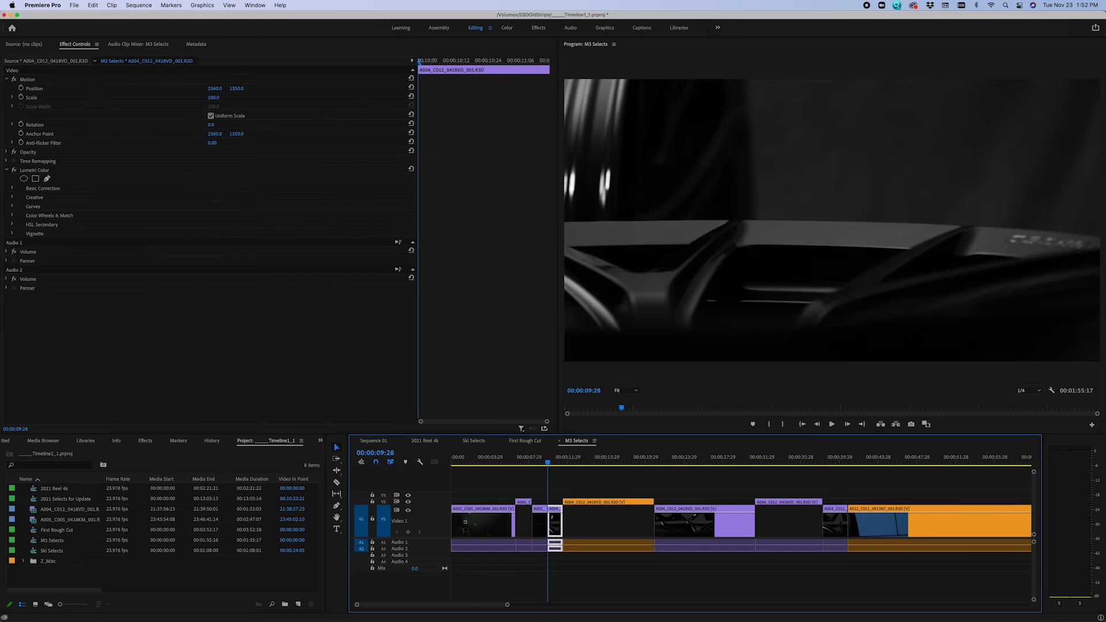
- Move the playhead to 00:00:10:26 and find all clips whose name contains .r3d and whose label contains "mango"
{"action": "left_click_drag", "start_coordinate": [558, 461], "coordinate": [558, 462]}
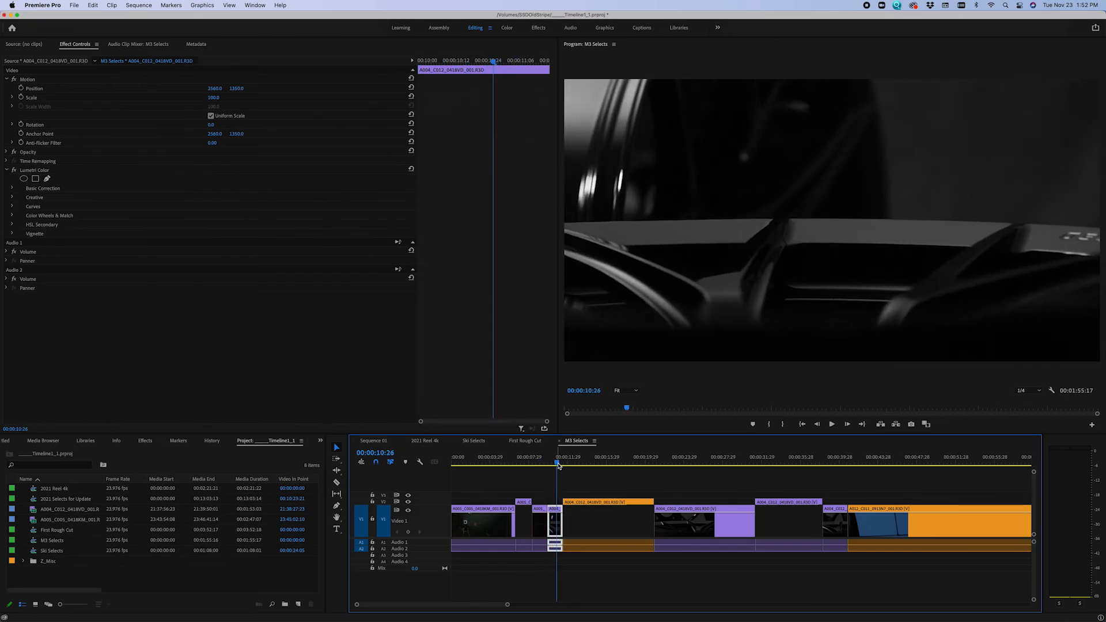
{"action": "key", "text": "super+f"}
{"action": "left_click", "coordinate": [513, 327]}
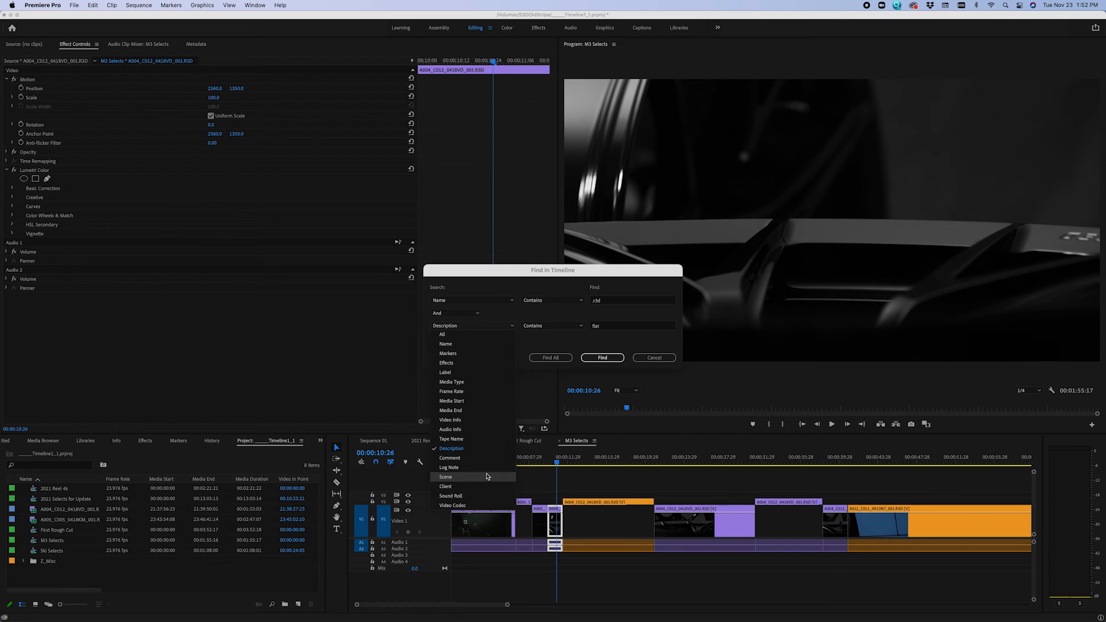
{"action": "left_click", "coordinate": [464, 373]}
{"action": "left_click", "coordinate": [634, 325]}
{"action": "type", "text": "mang"}
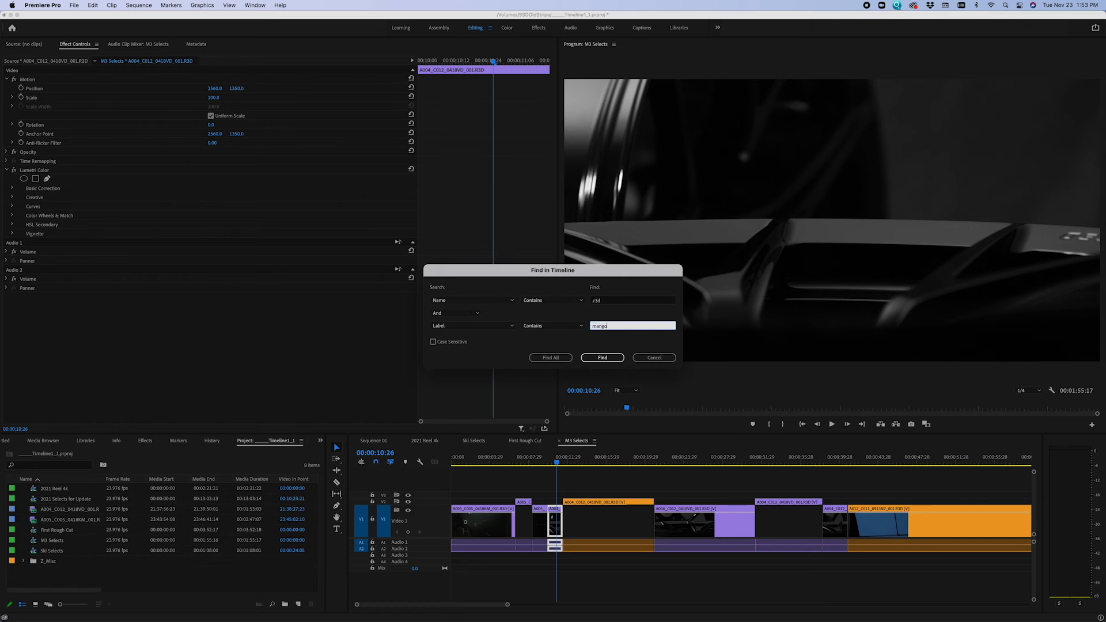
{"action": "type", "text": "o"}
{"action": "left_click", "coordinate": [553, 357]}
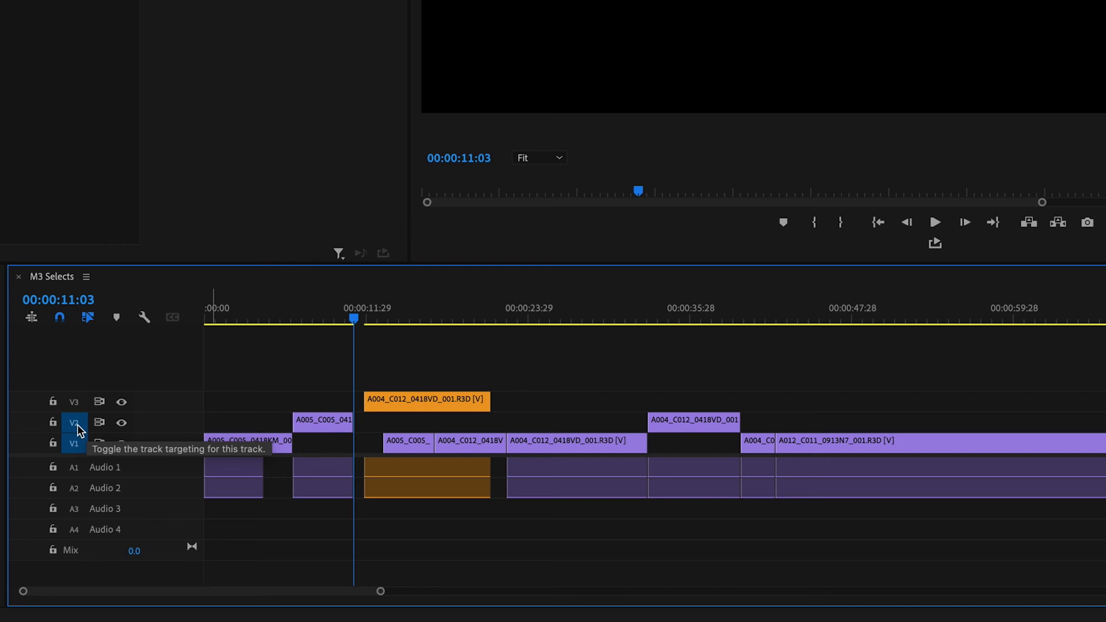
- Turn off track targeting for Video 2 and jump the playhead to the next edit point on Video 1
{"action": "left_click", "coordinate": [78, 427]}
{"action": "key", "text": "Down"}
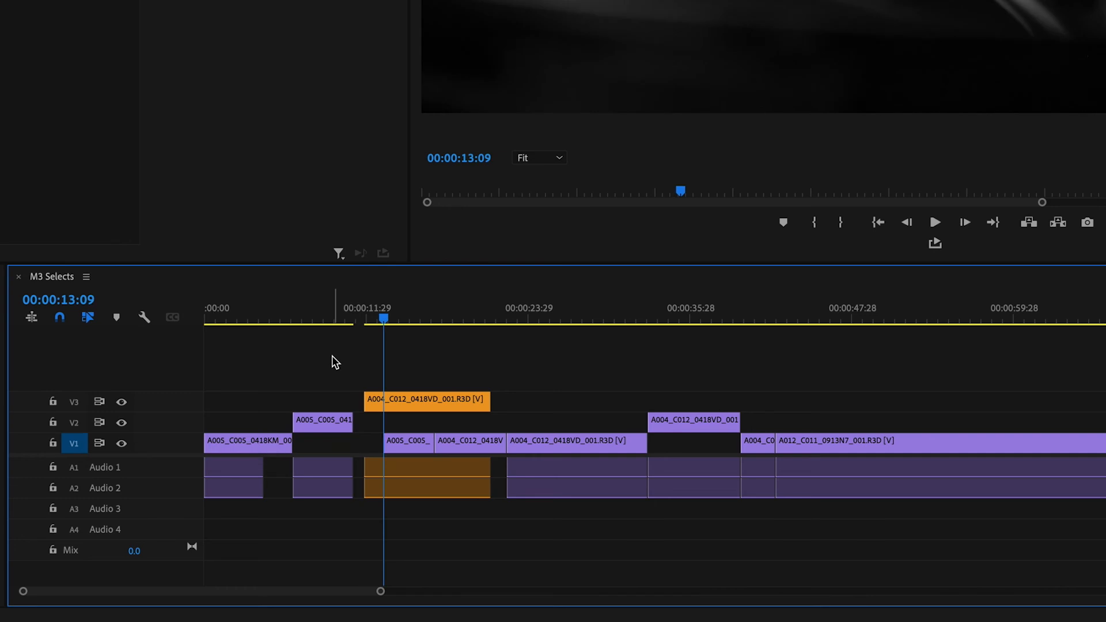
- Jump the playhead forward along the Video 1 edit points to 00:00:22:14 and back to the start of the sequence
{"action": "key", "text": "Down"}
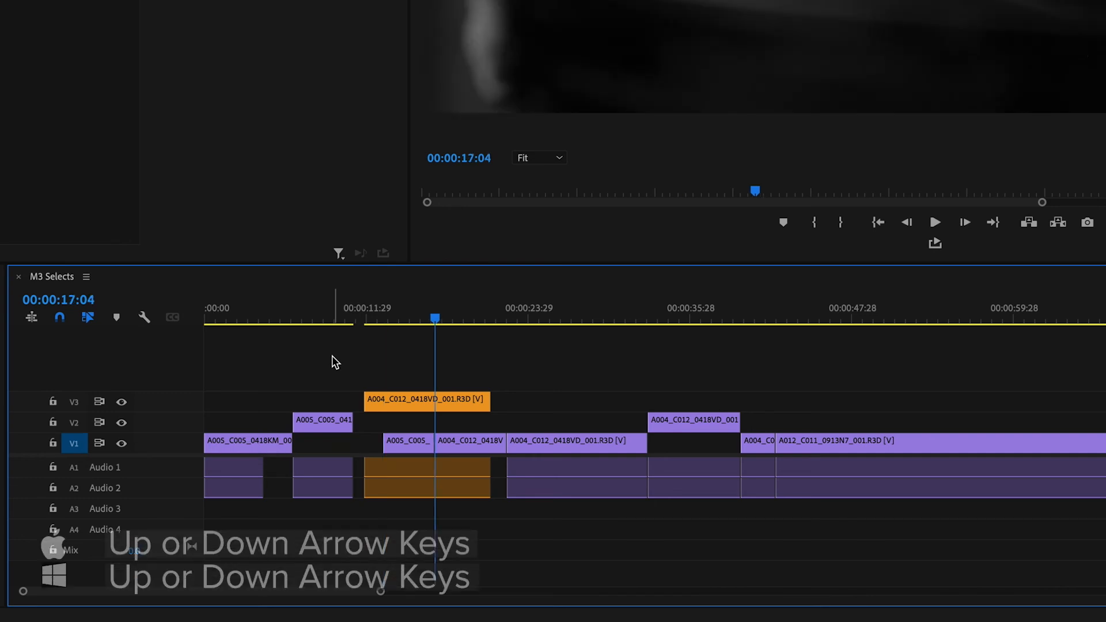
{"action": "key", "text": "Down"}
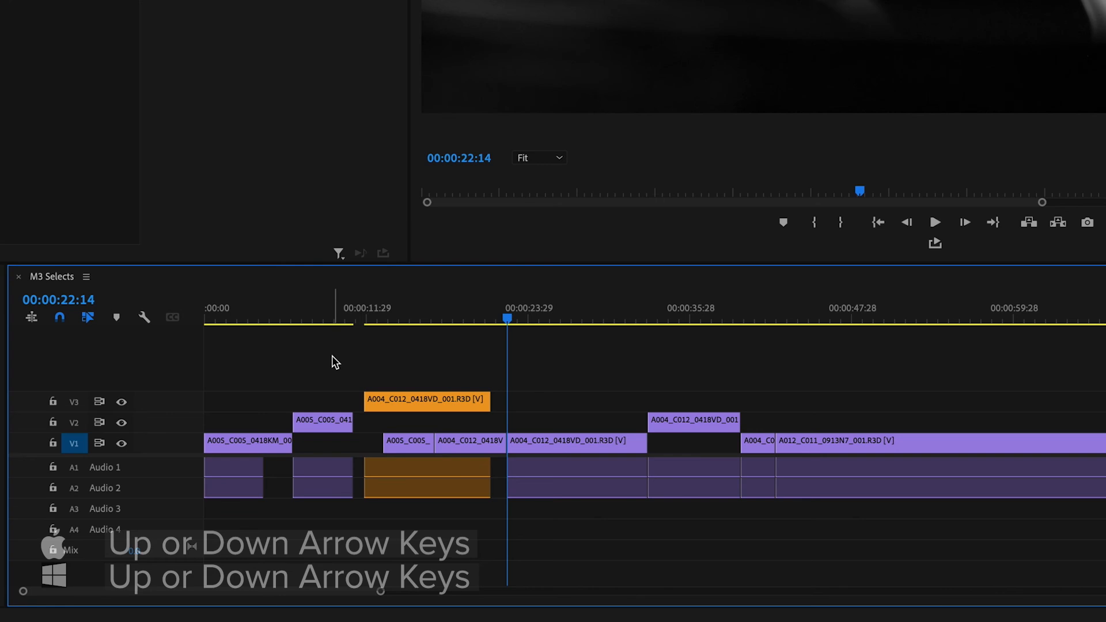
{"action": "key", "text": "Up"}
{"action": "key", "text": "Up"}
{"action": "key", "text": "Up"}
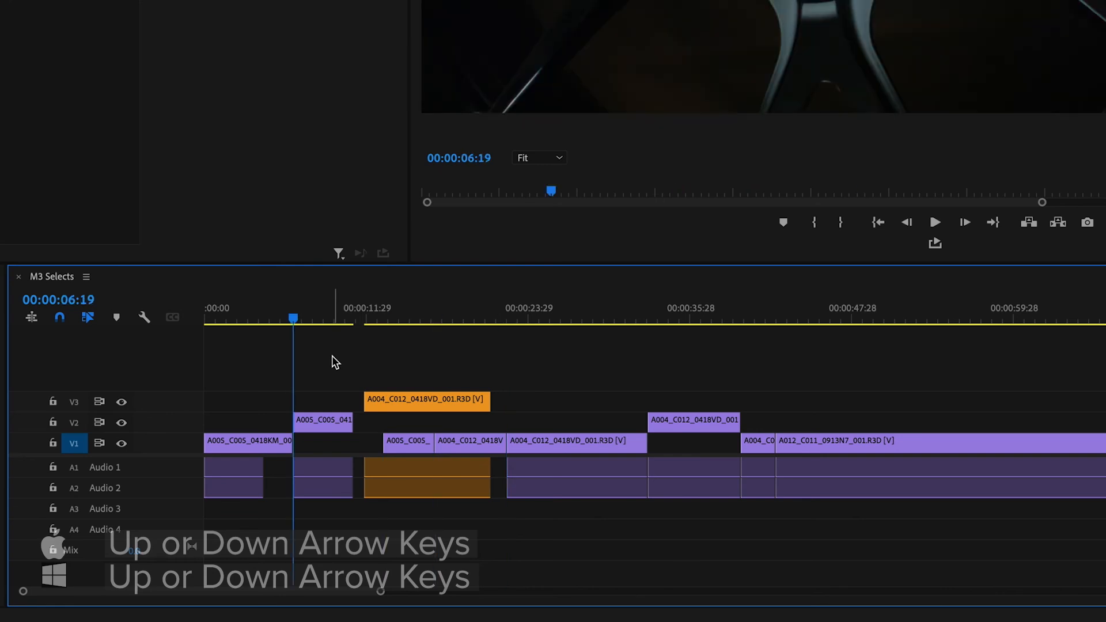
{"action": "key", "text": "Up"}
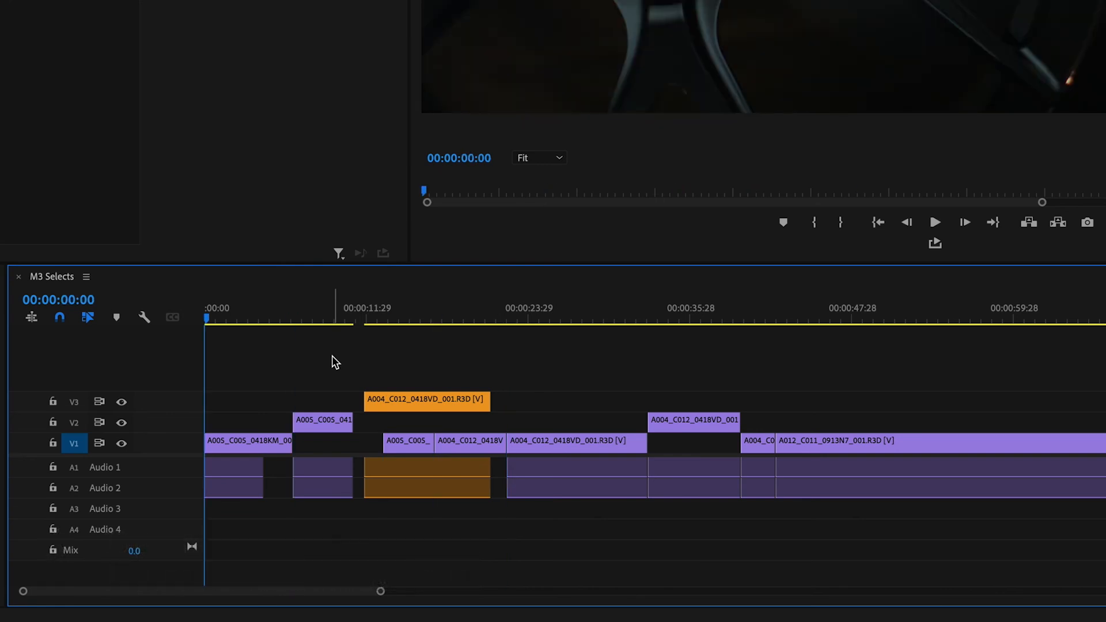
- Step the playhead through the Video 1 edit points up to 00:00:22:14, and return to the edit at 00:00:17:04
{"action": "key", "text": "Down"}
{"action": "key", "text": "Down"}
{"action": "key", "text": "Down"}
{"action": "key", "text": "Down"}
{"action": "key", "text": "Down"}
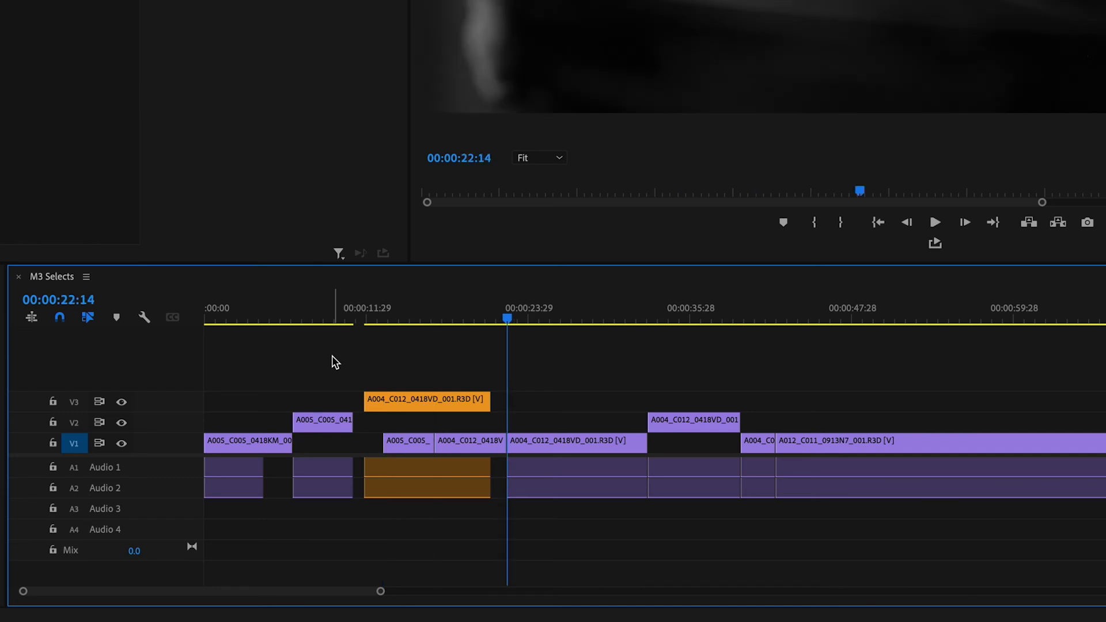
{"action": "key", "text": "Up"}
{"action": "key", "text": "Up"}
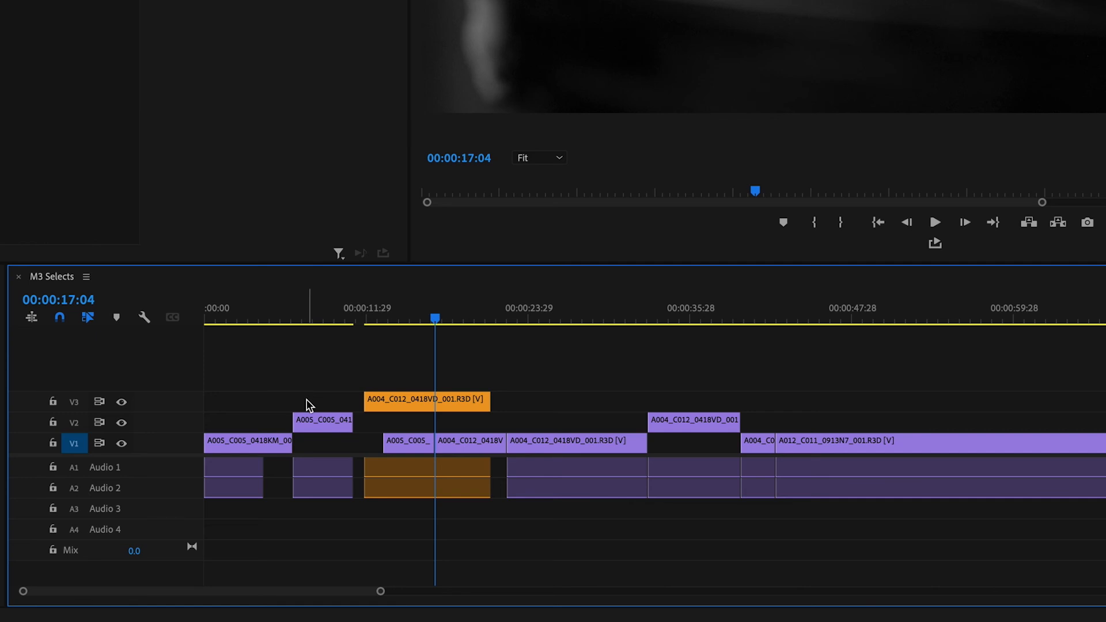
- Turn on track targeting for Video 2 and step back through the Video 1 and Video 2 edit points to 00:00:11:03
{"action": "left_click", "coordinate": [74, 423]}
{"action": "key", "text": "Up"}
{"action": "key", "text": "Up"}
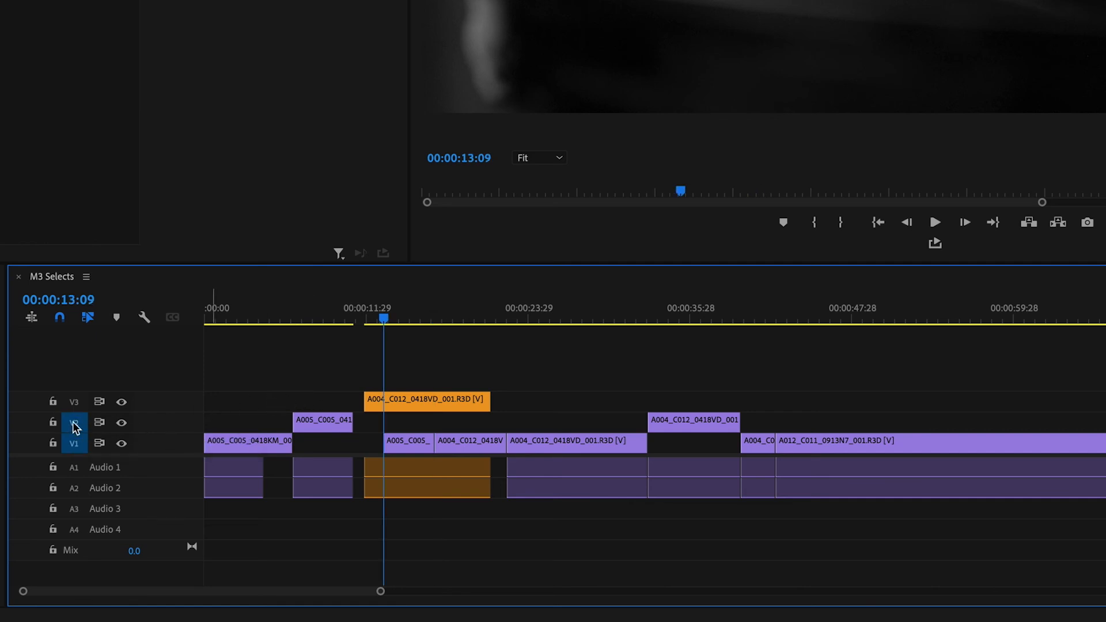
{"action": "key", "text": "Up"}
{"action": "key", "text": "Down"}
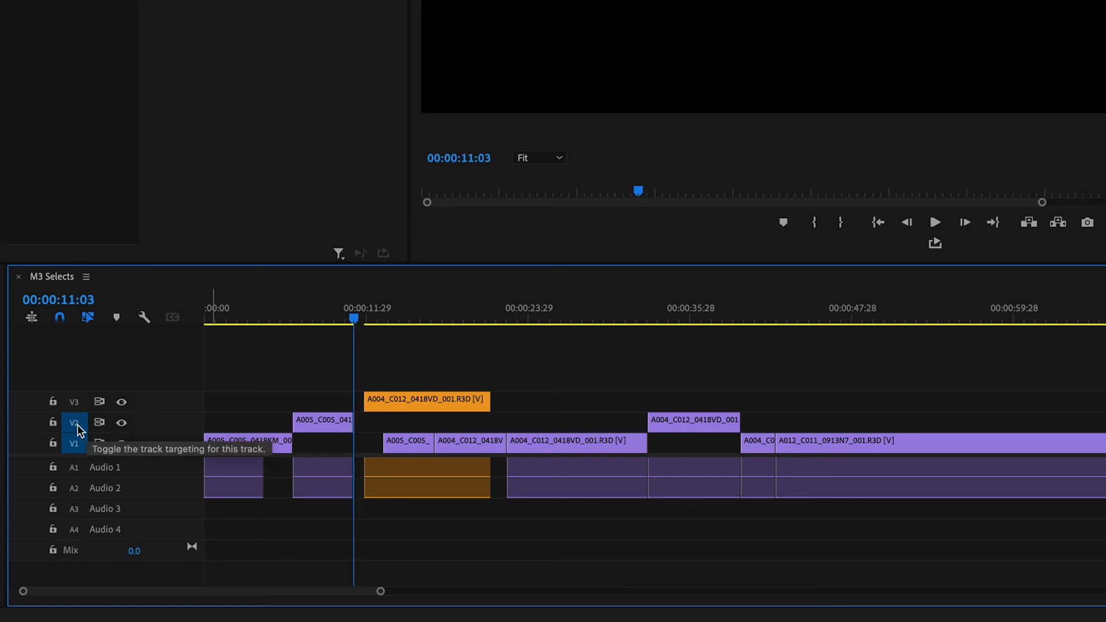
- Turn on track targeting for Video 3 and step the playhead back and forth through the edit points of all three video tracks
{"action": "left_click", "coordinate": [75, 403]}
{"action": "key", "text": "Down"}
{"action": "key", "text": "Down"}
{"action": "key", "text": "Down"}
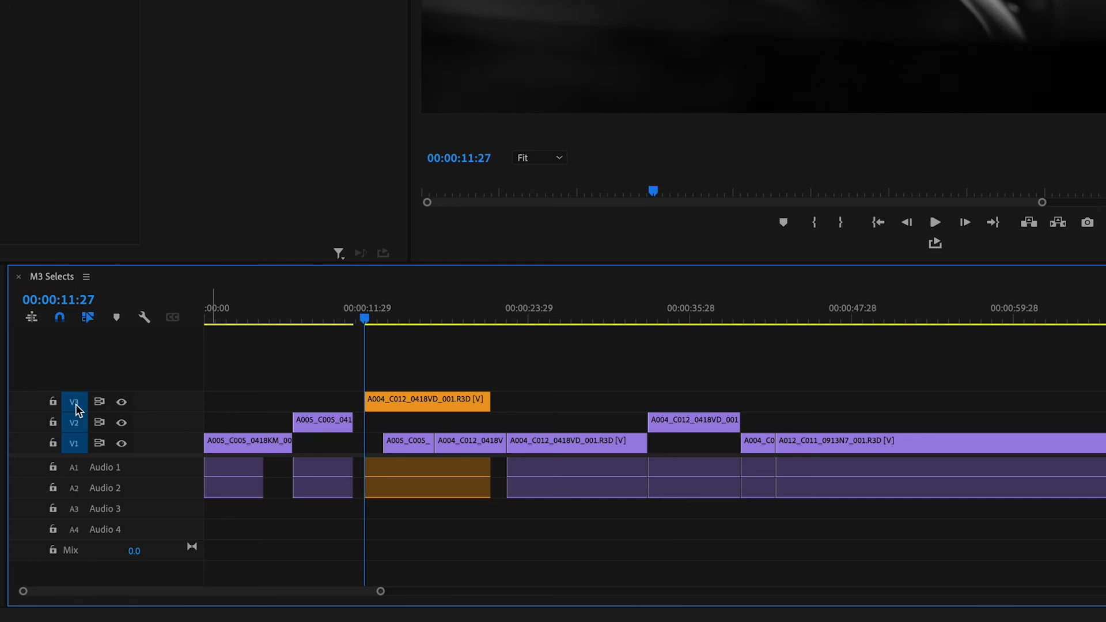
{"action": "key", "text": "Down"}
{"action": "key", "text": "Up"}
{"action": "key", "text": "Up"}
{"action": "key", "text": "Up"}
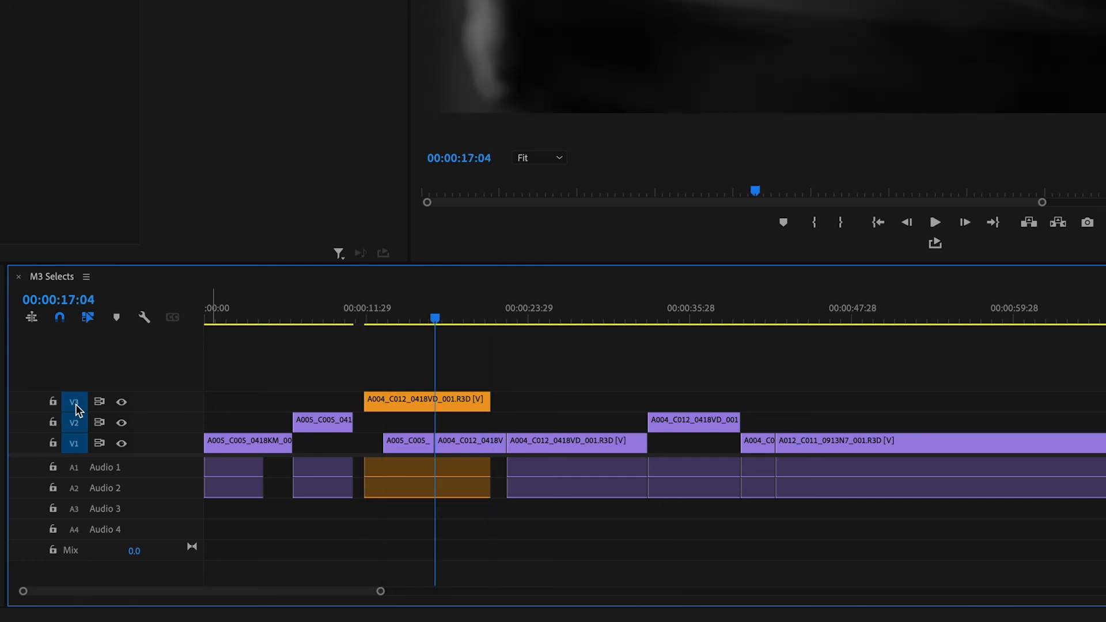
- Turn off targeting for Video 3 and Video 2, and jump between edit points on any track to 00:00:04:13 and up to 00:00:11:03
{"action": "left_click", "coordinate": [75, 403]}
{"action": "left_click", "coordinate": [74, 422]}
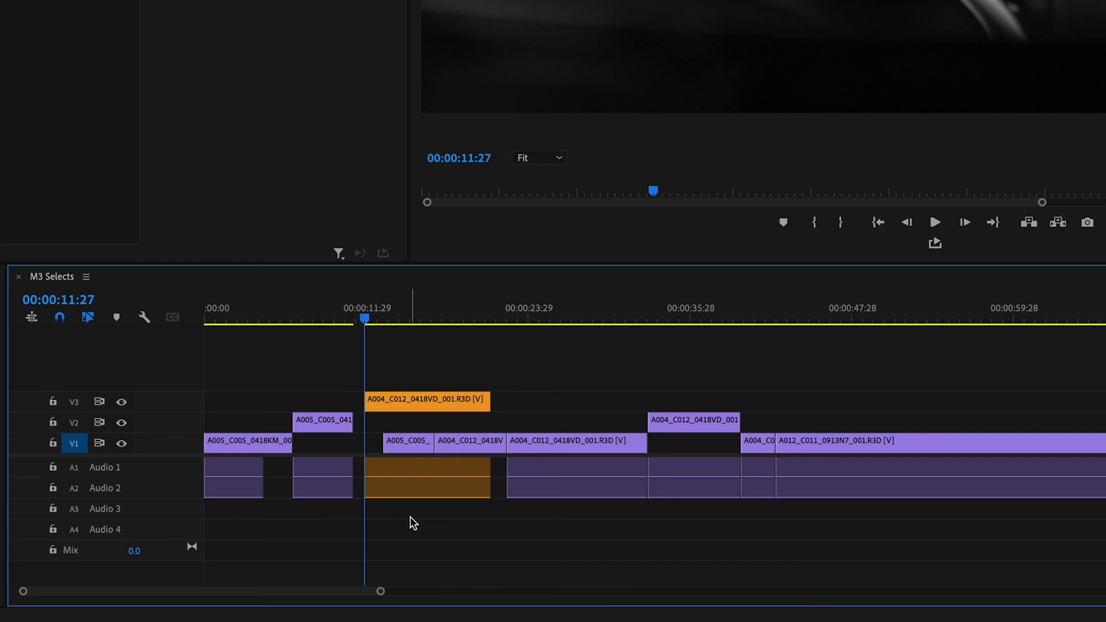
{"action": "key", "text": "shift+Up"}
{"action": "key", "text": "shift+Up"}
{"action": "key", "text": "shift+Up"}
{"action": "key", "text": "shift+Up"}
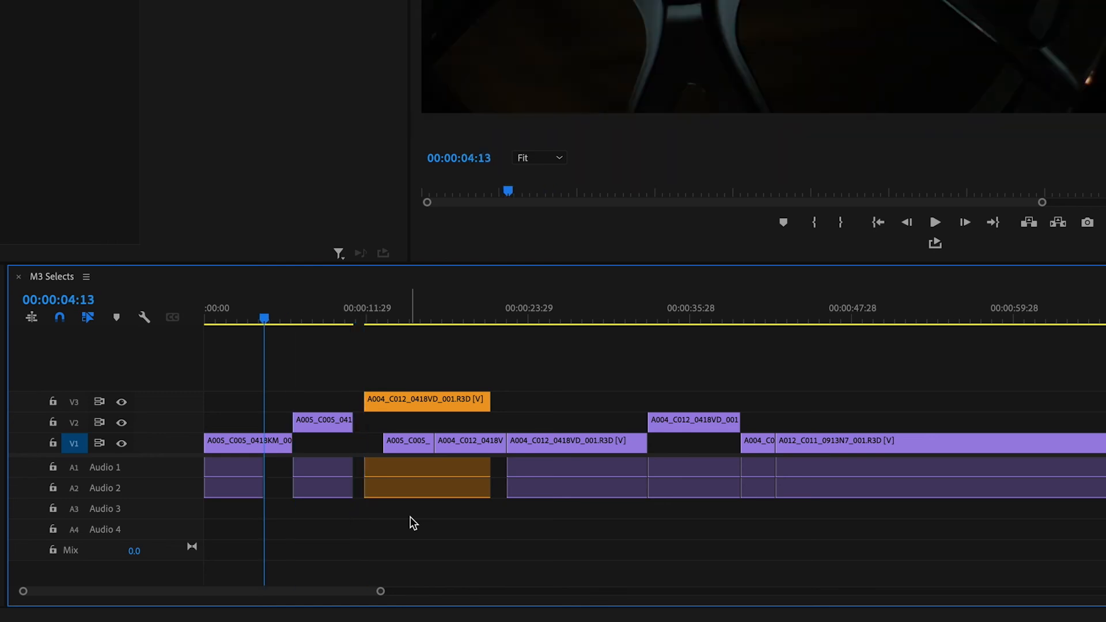
{"action": "key", "text": "shift+Down"}
{"action": "key", "text": "shift+Down"}
{"action": "key", "text": "shift+Down"}
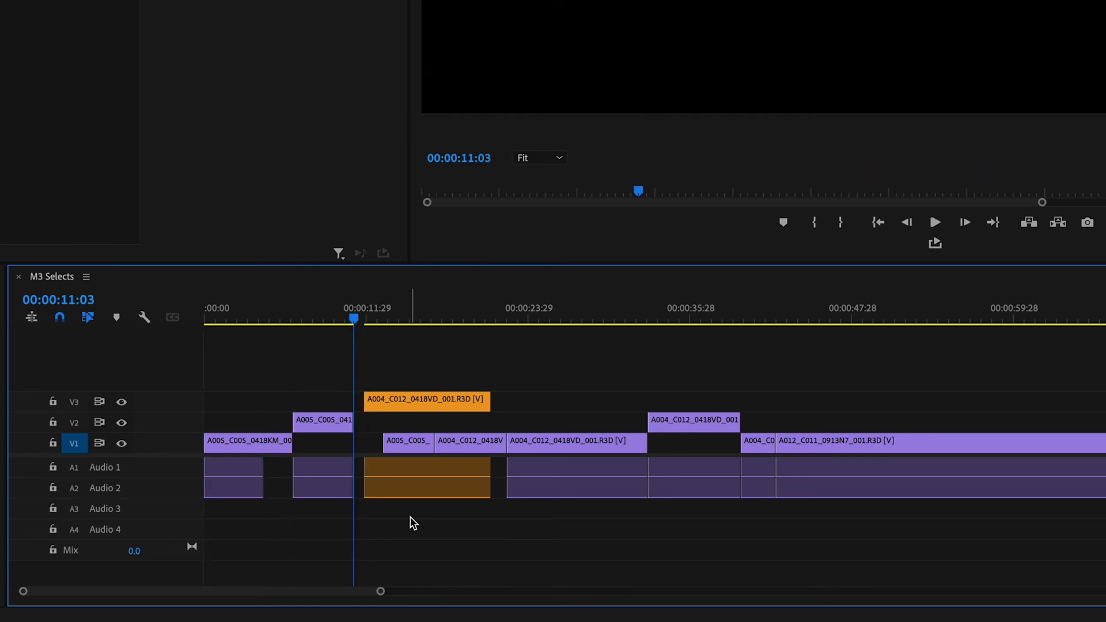
- Jump the playhead forward through the edit points on any track to 00:00:32:27, and back past 00:00:13:09
{"action": "key", "text": "l"}
{"action": "key", "text": "l"}
{"action": "key", "text": "l"}
{"action": "key", "text": "l"}
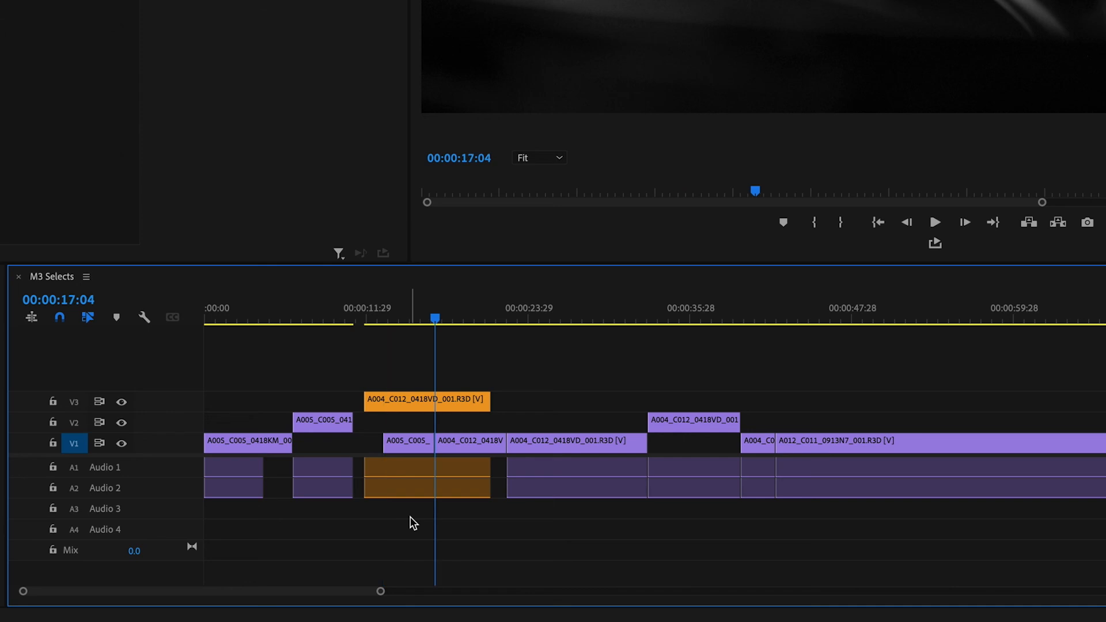
{"action": "key", "text": "shift+Down"}
{"action": "key", "text": "shift+Down"}
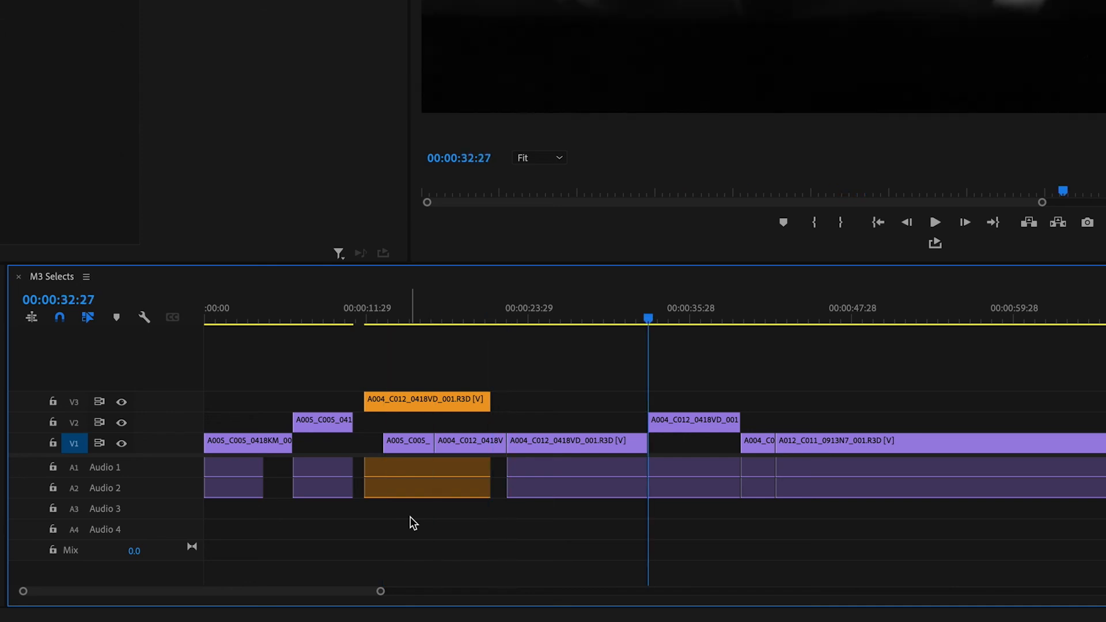
{"action": "key", "text": "shift+Up"}
{"action": "key", "text": "shift+Up"}
{"action": "key", "text": "shift+Up"}
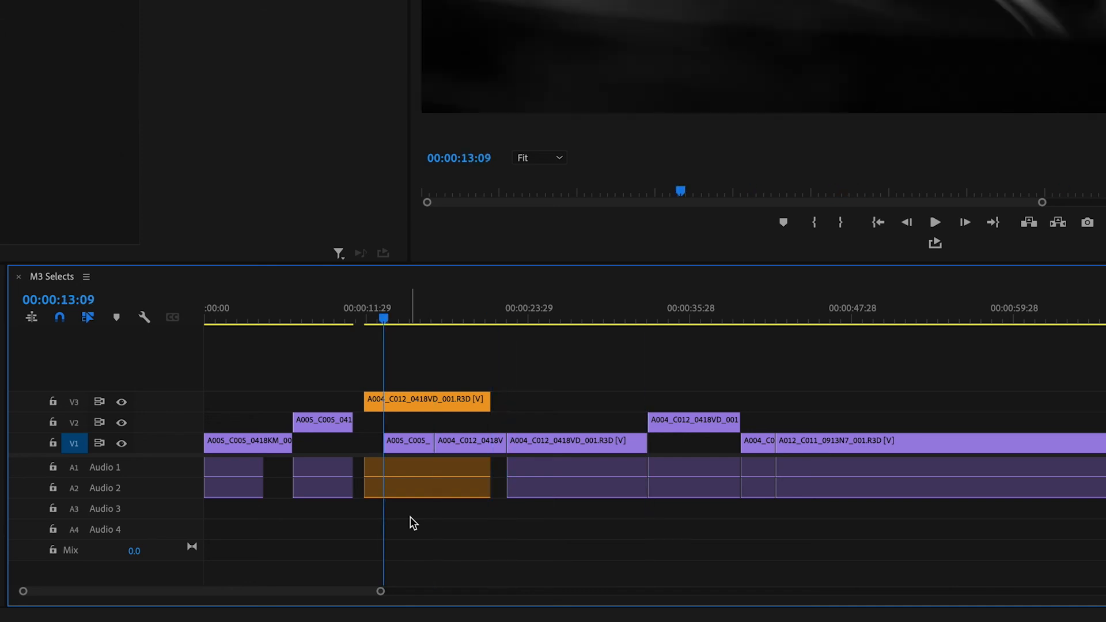
{"action": "key", "text": "shift+Up"}
{"action": "key", "text": "shift+Up"}
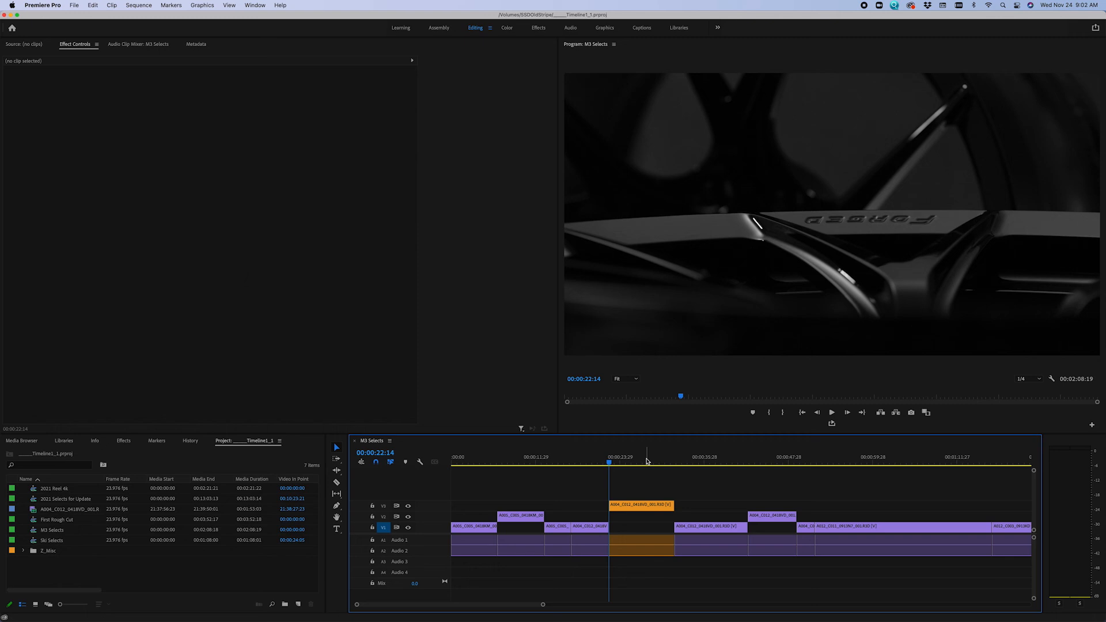
- Ripple delete the first two clips of the sequence with their audio, return the playhead to the start, and undo the deletion
{"action": "left_click", "coordinate": [647, 461]}
{"action": "left_click", "coordinate": [640, 506]}
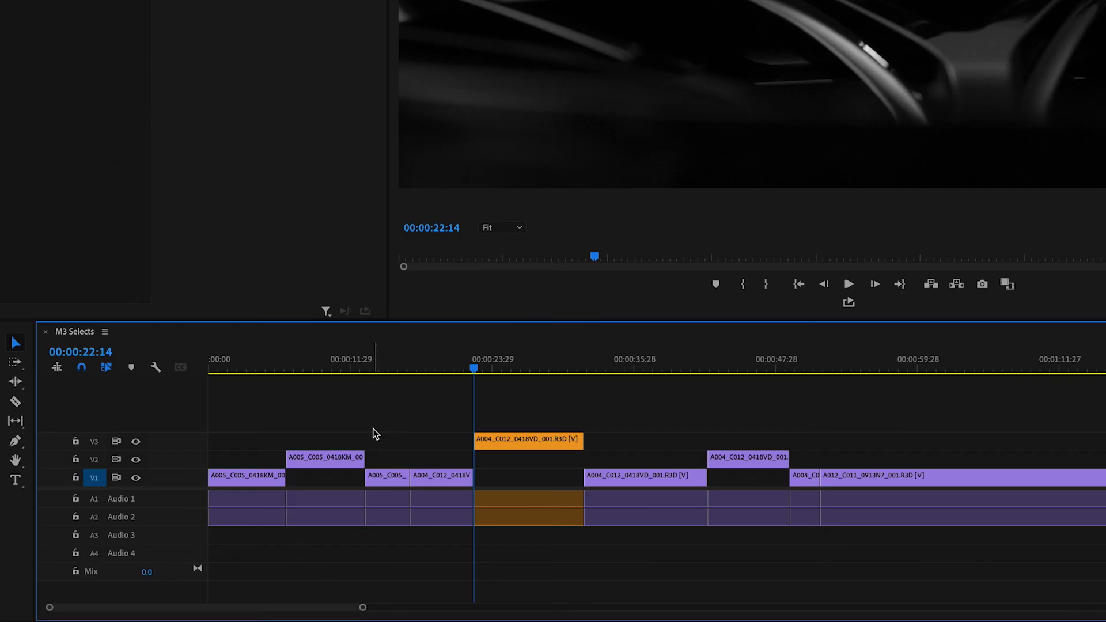
{"action": "left_click_drag", "start_coordinate": [242, 421], "coordinate": [345, 516]}
{"action": "key", "text": "shift+Delete"}
{"action": "key", "text": "Home"}
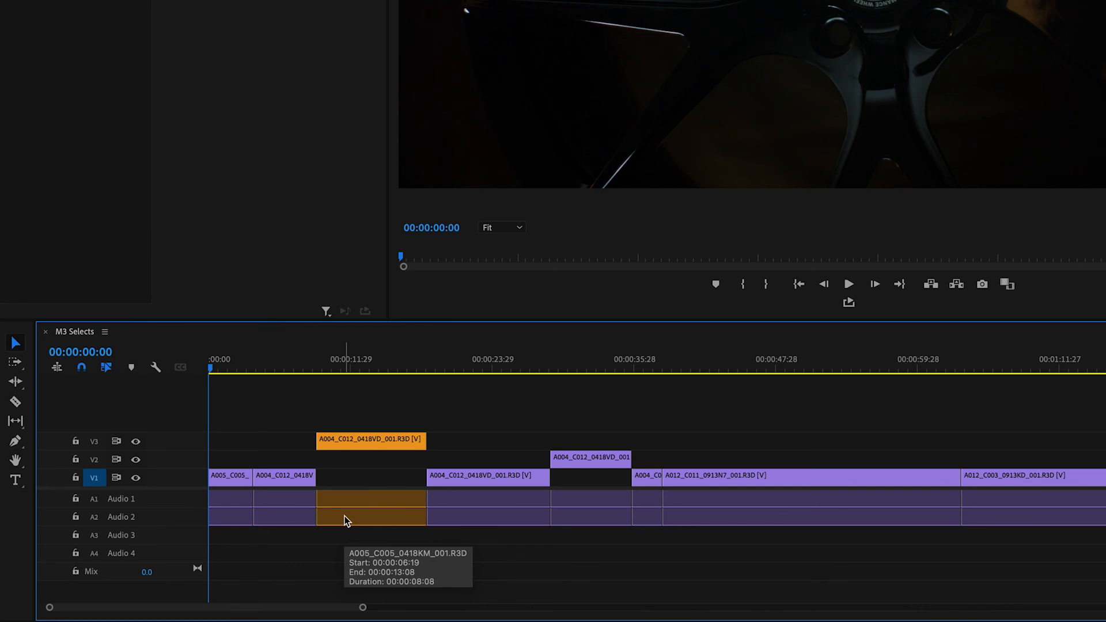
{"action": "key", "text": "ctrl+z"}
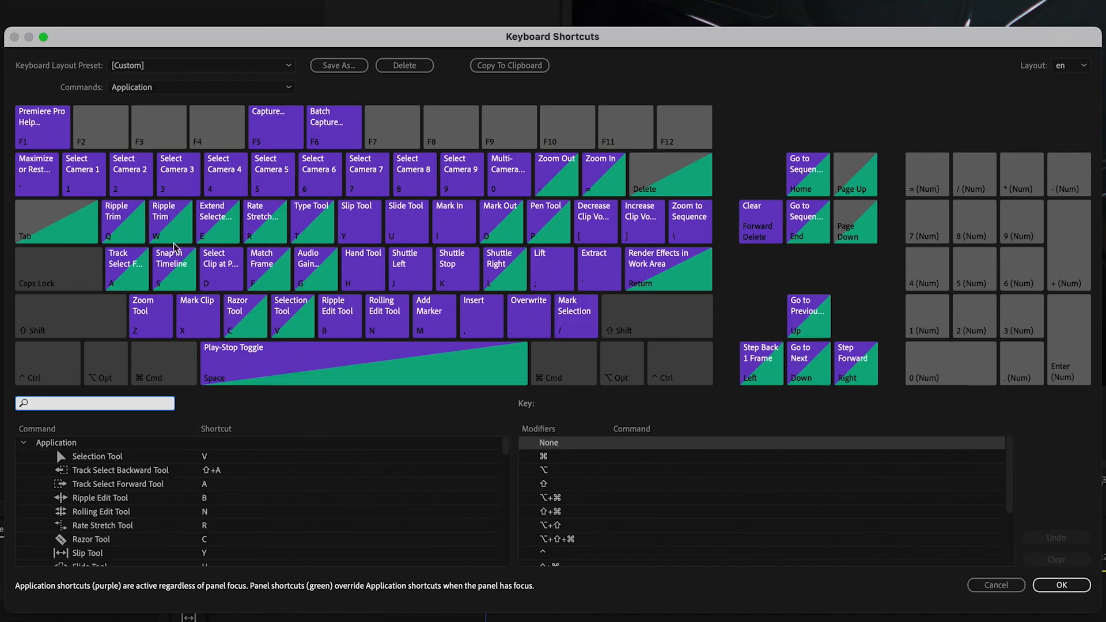
- Search the keyboard shortcuts for "ripple delete" and examine its Application and Timeline Panel entries
{"action": "type", "text": "ripple delete"}
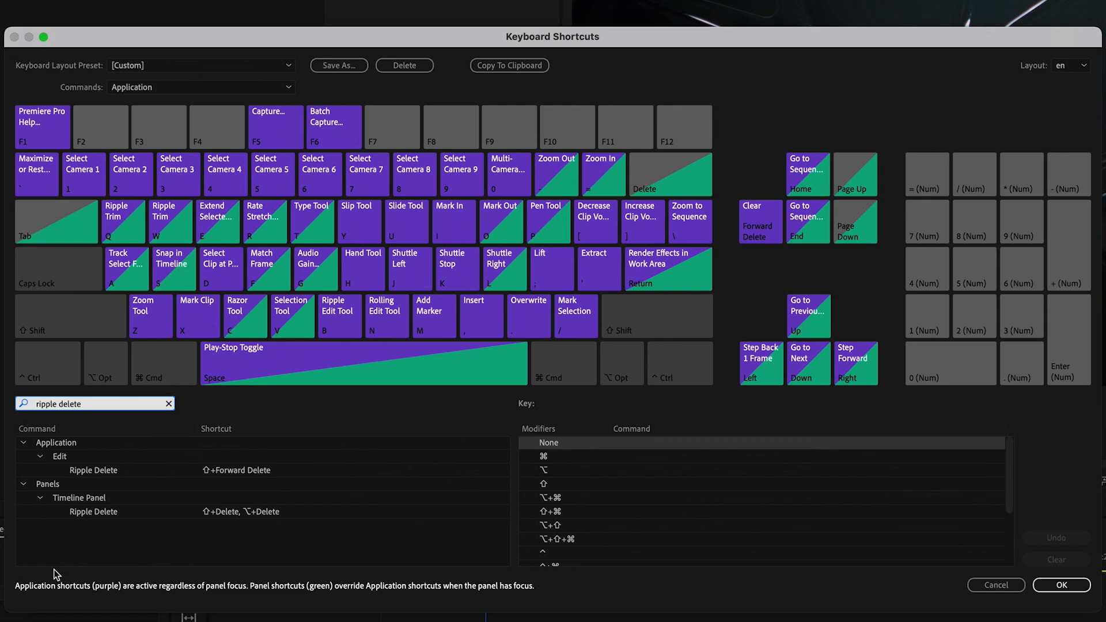
{"action": "left_click", "coordinate": [60, 445]}
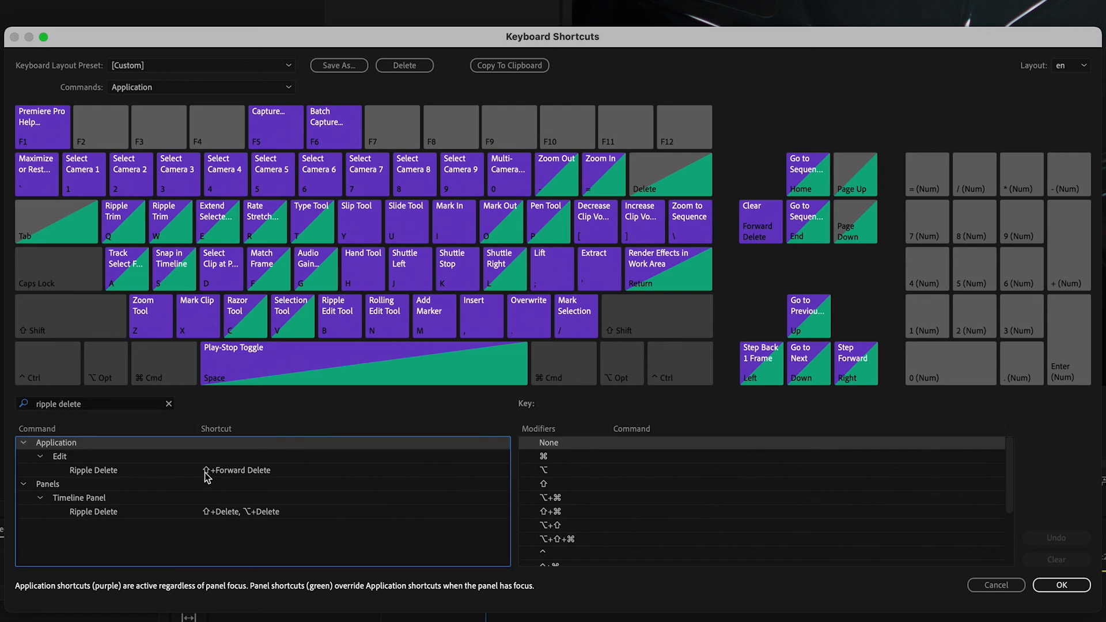
{"action": "key", "text": "Down"}
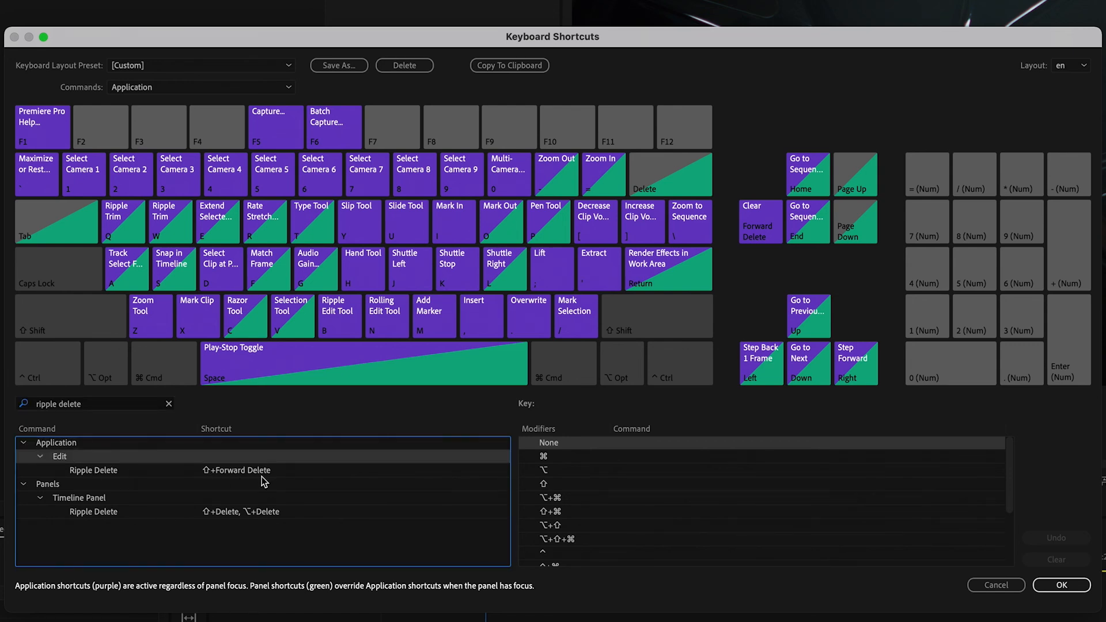
{"action": "left_click", "coordinate": [78, 499]}
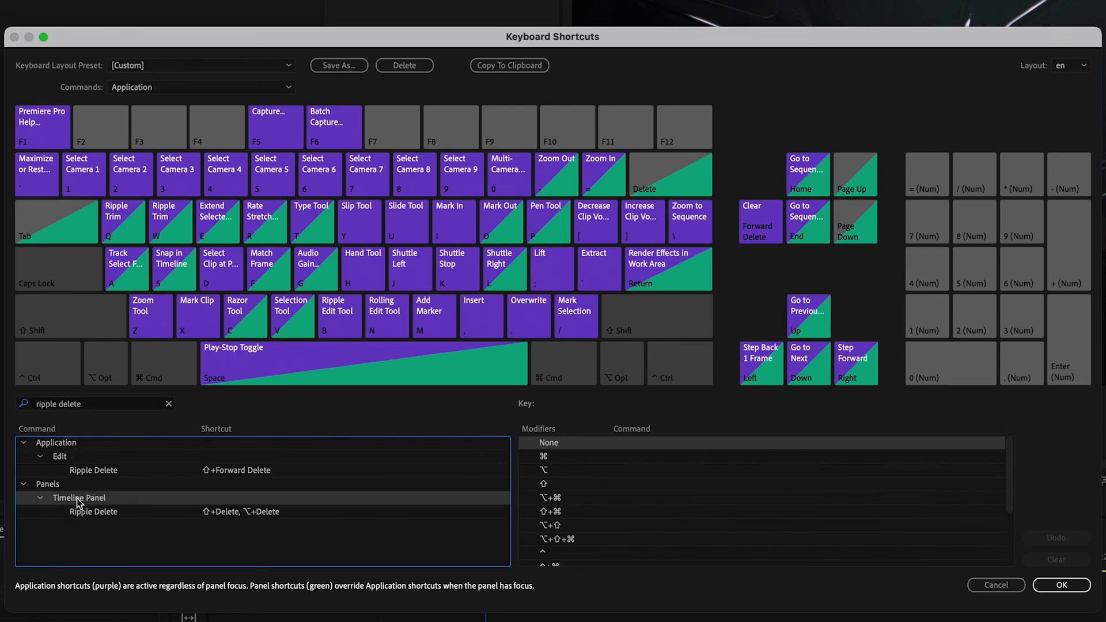
- Remove the Shift+Delete shortcut from the Timeline Panel's Ripple Delete command, assign Shift+Delete to it again, and save the shortcuts
{"action": "left_click", "coordinate": [221, 514]}
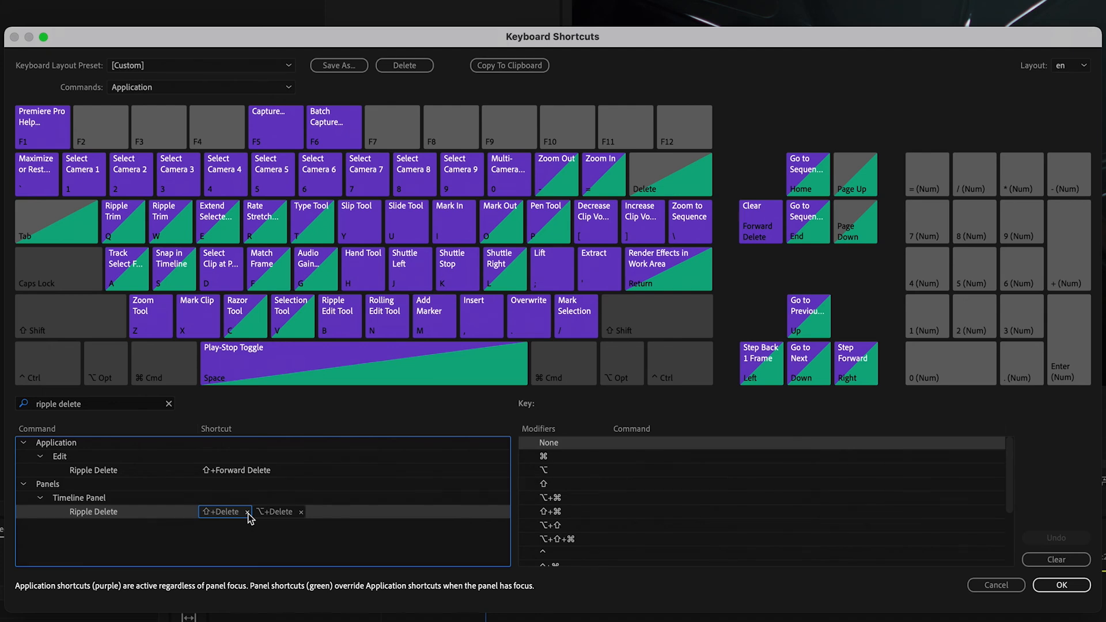
{"action": "left_click", "coordinate": [248, 512]}
{"action": "left_click", "coordinate": [265, 511]}
{"action": "key", "text": "shift"}
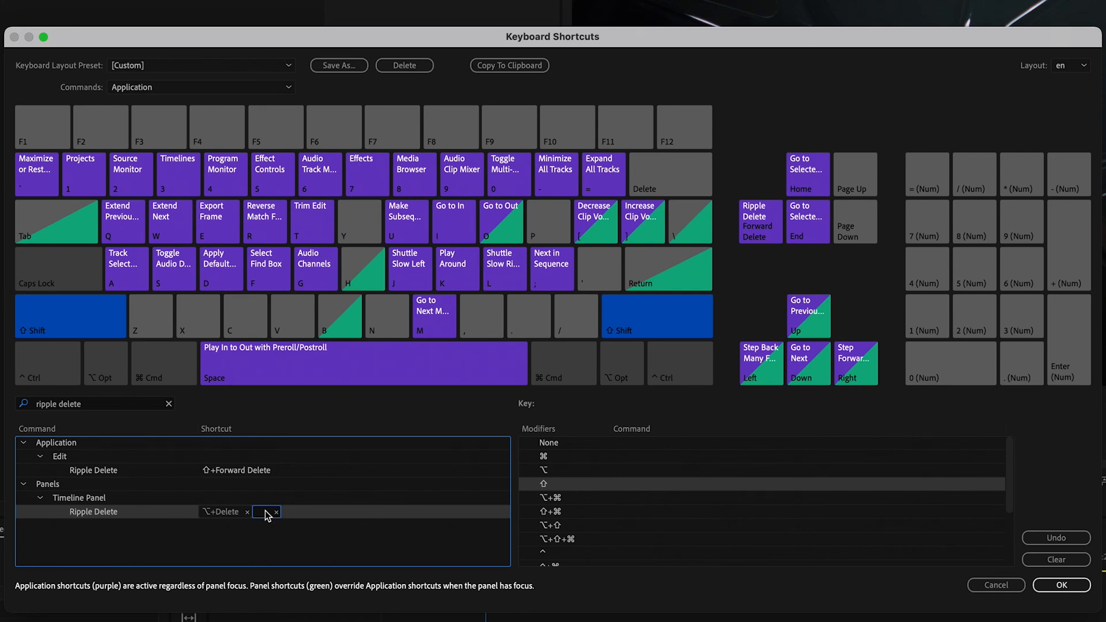
{"action": "key", "text": "shift+BackSpace"}
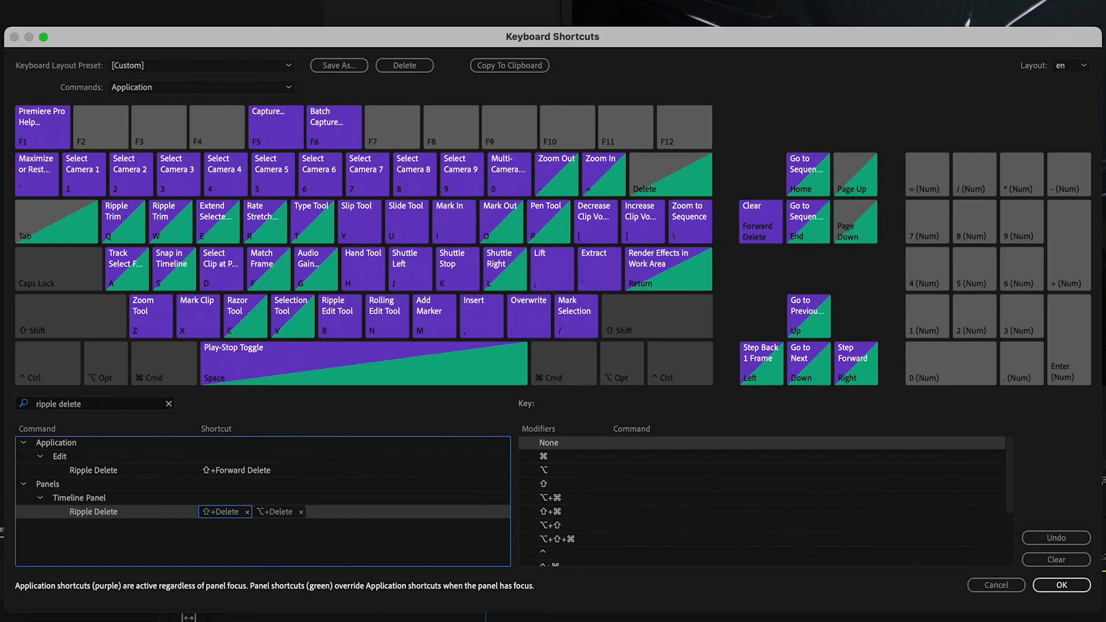
{"action": "left_click", "coordinate": [1062, 584]}
- Move the playhead to 00:00:16:29 and delete the two adjacent Video 1 clips around it together with their audio
{"action": "left_click_drag", "start_coordinate": [533, 458], "coordinate": [571, 459]}
{"action": "left_click_drag", "start_coordinate": [548, 502], "coordinate": [582, 551]}
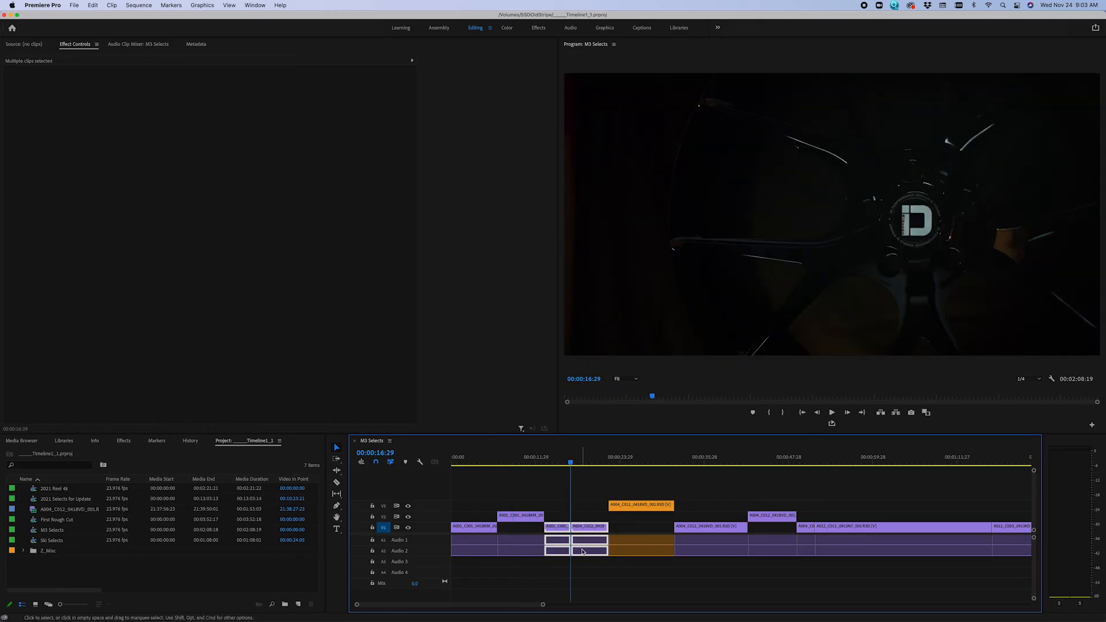
{"action": "key", "text": "Delete"}
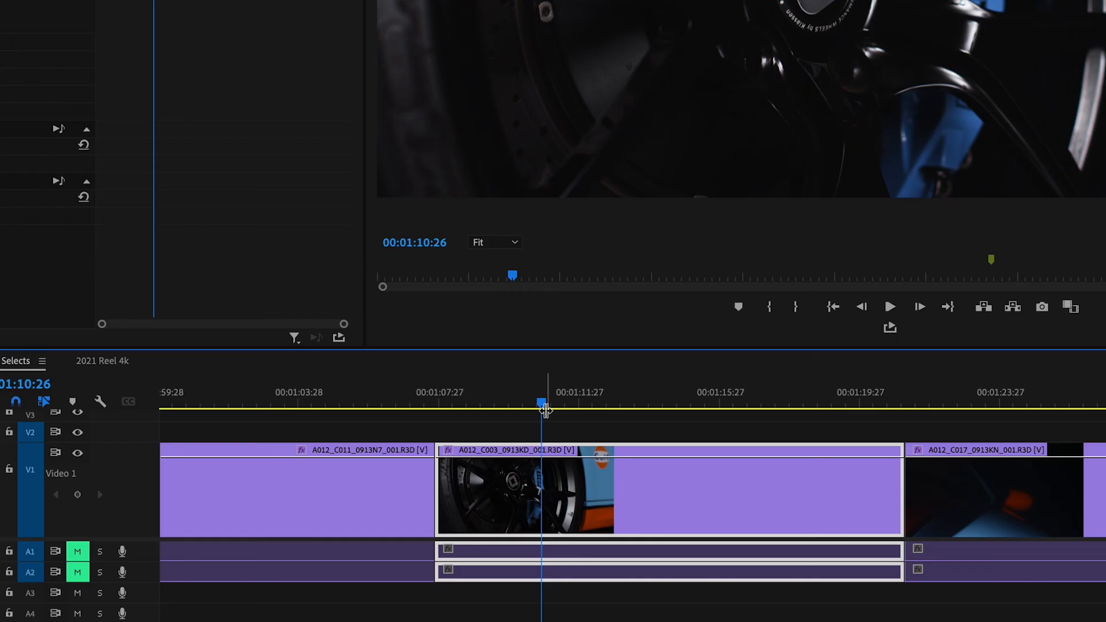
- Add opacity keyframes to the A012_C003_0913KD_001.R3D clip on Video 1 to fade it in and out, and scrub the playhead across the clip
{"action": "left_click", "coordinate": [539, 457]}
{"action": "left_click_drag", "start_coordinate": [477, 457], "coordinate": [480, 530]}
{"action": "left_click", "coordinate": [758, 457]}
{"action": "left_click_drag", "start_coordinate": [832, 457], "coordinate": [833, 531]}
{"action": "left_click_drag", "start_coordinate": [542, 402], "coordinate": [616, 426]}
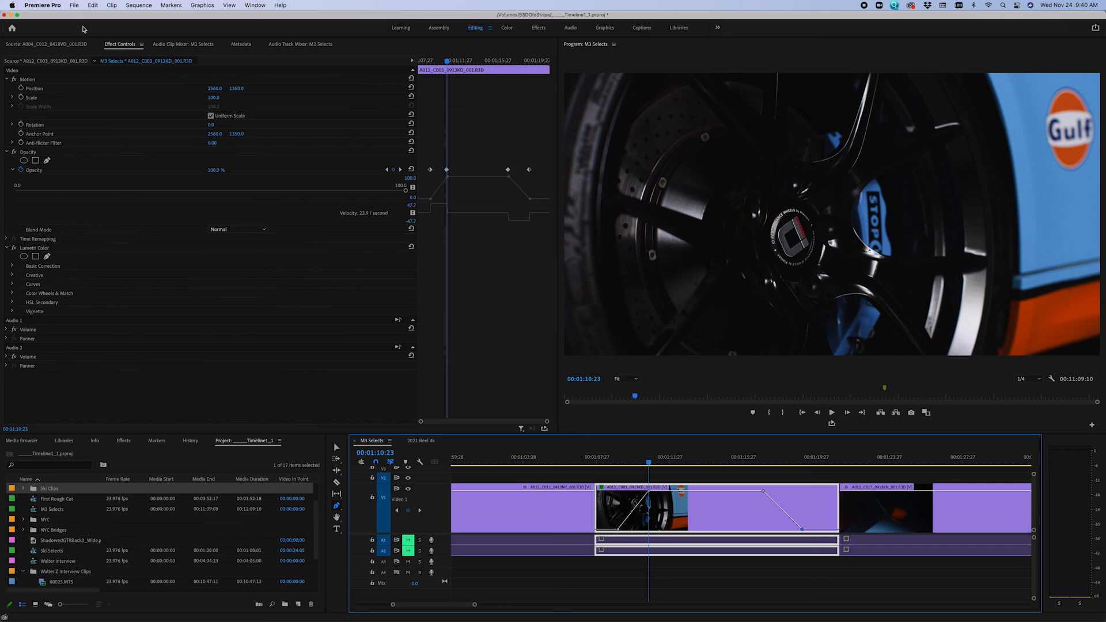
- Search the keyboard shortcuts for "keyframe" and assign Shift+Cmd+N to the Application command Select next Keyframe
{"action": "left_click", "coordinate": [40, 4]}
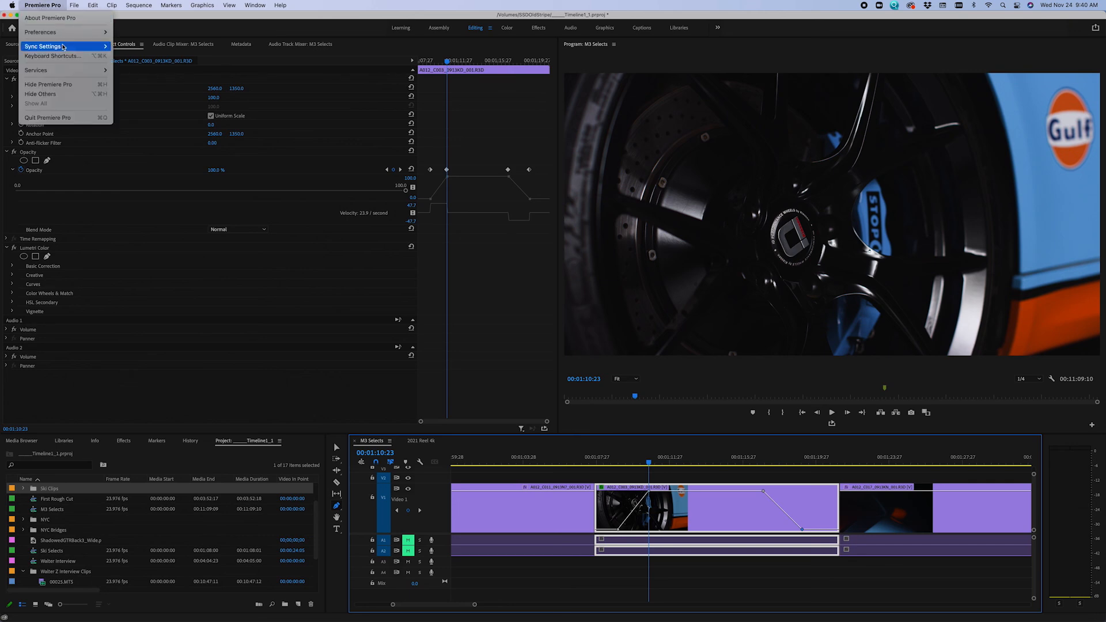
{"action": "left_click", "coordinate": [51, 56]}
{"action": "type", "text": "keyframe"}
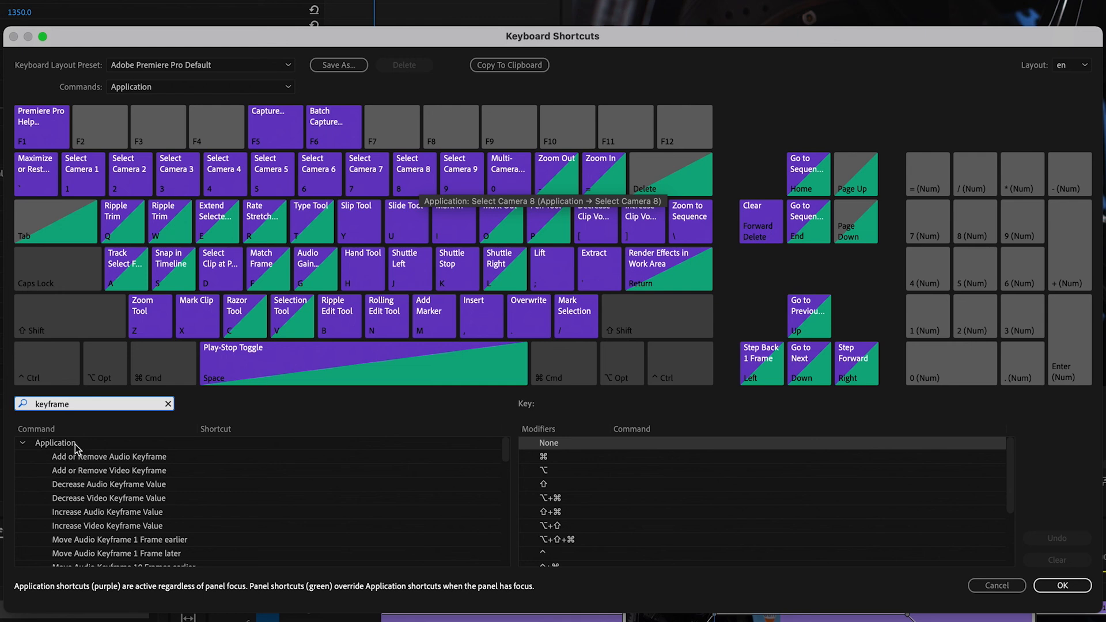
{"action": "scroll", "coordinate": [233, 517], "scroll_direction": "down", "scroll_amount": 4}
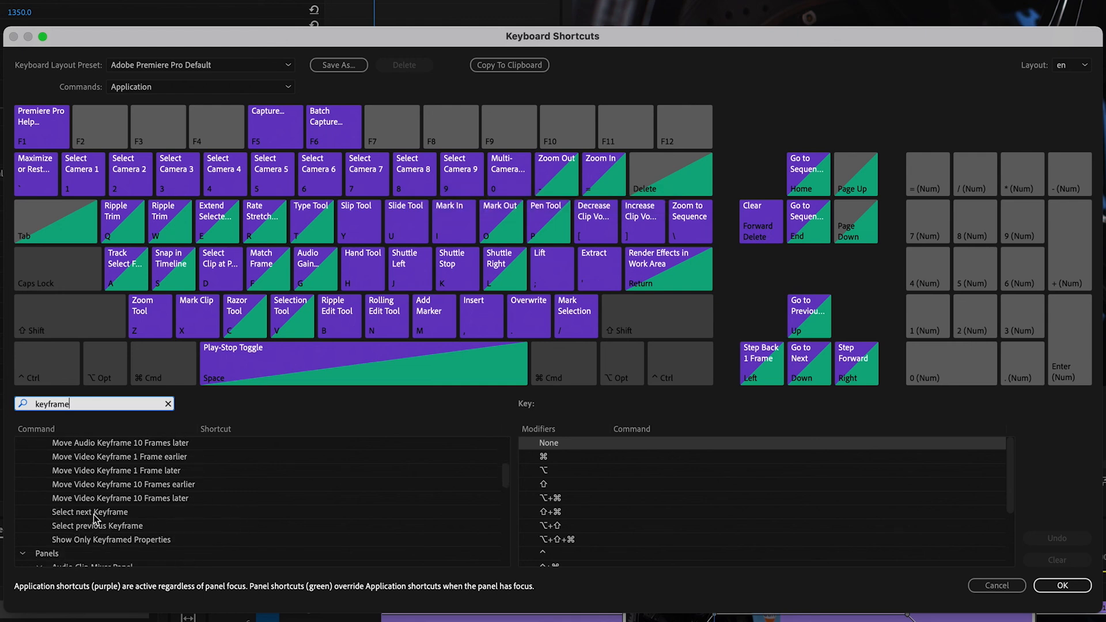
{"action": "left_click", "coordinate": [212, 516]}
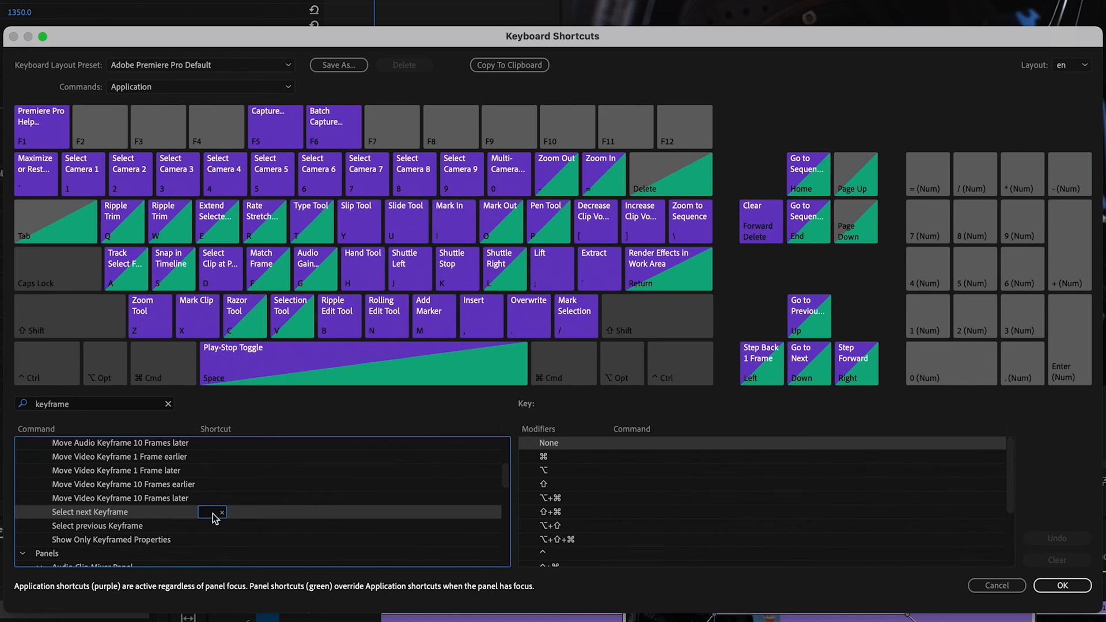
{"action": "key", "text": "shift+super"}
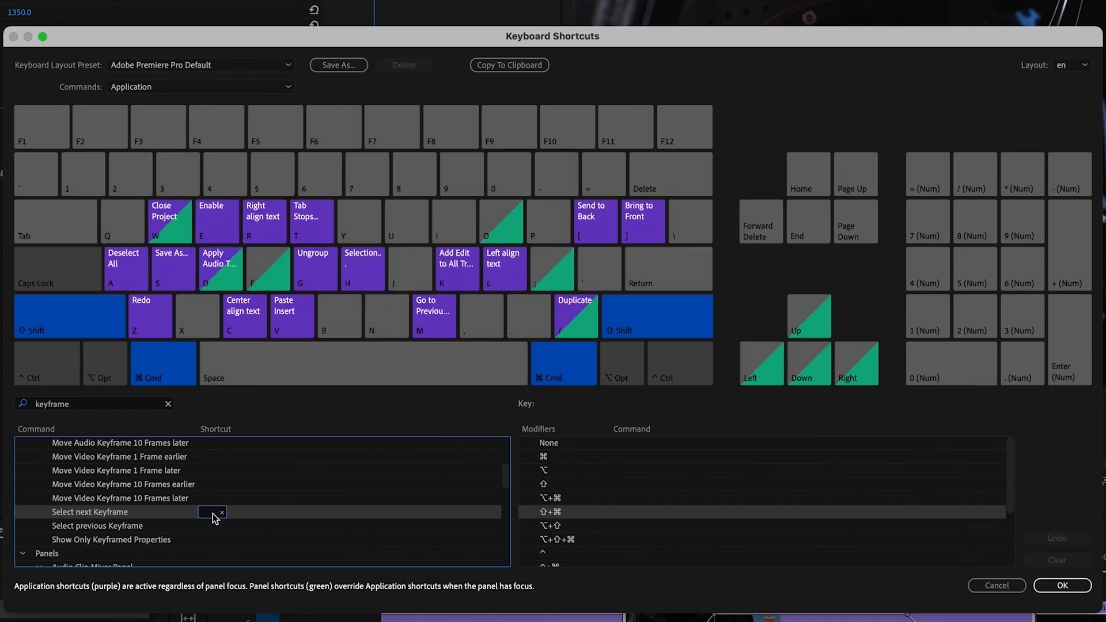
{"action": "key", "text": "shift+super+n"}
- Assign the shortcut Shift+Cmd+P to the Application command Select previous Keyframe
{"action": "scroll", "coordinate": [266, 532], "scroll_direction": "down", "scroll_amount": 5}
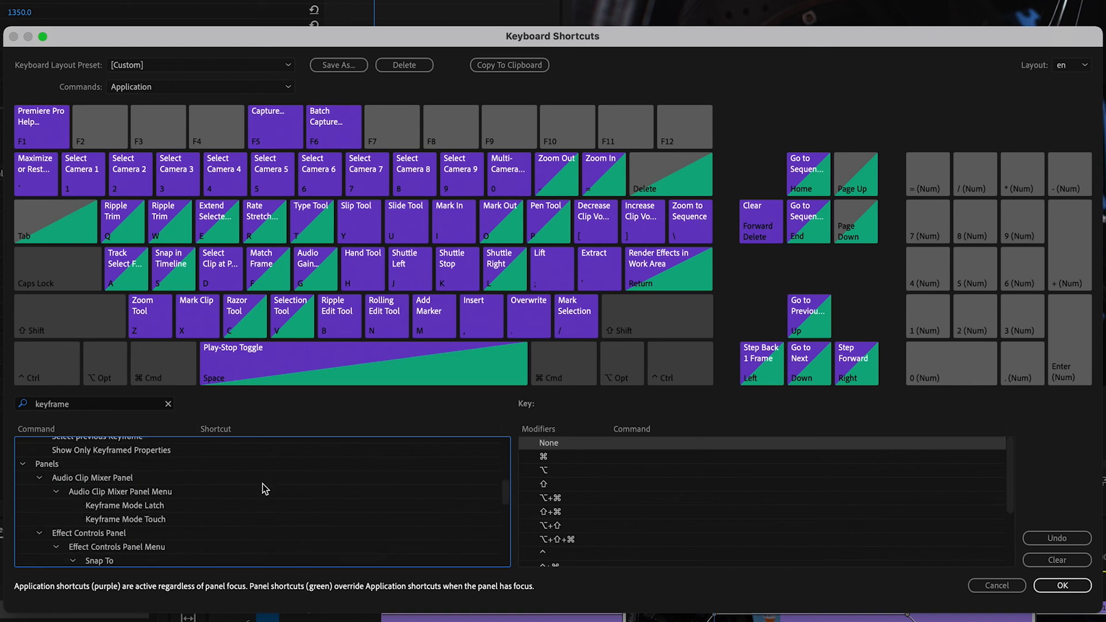
{"action": "scroll", "coordinate": [256, 501], "scroll_direction": "up", "scroll_amount": 3}
{"action": "left_click", "coordinate": [217, 550]}
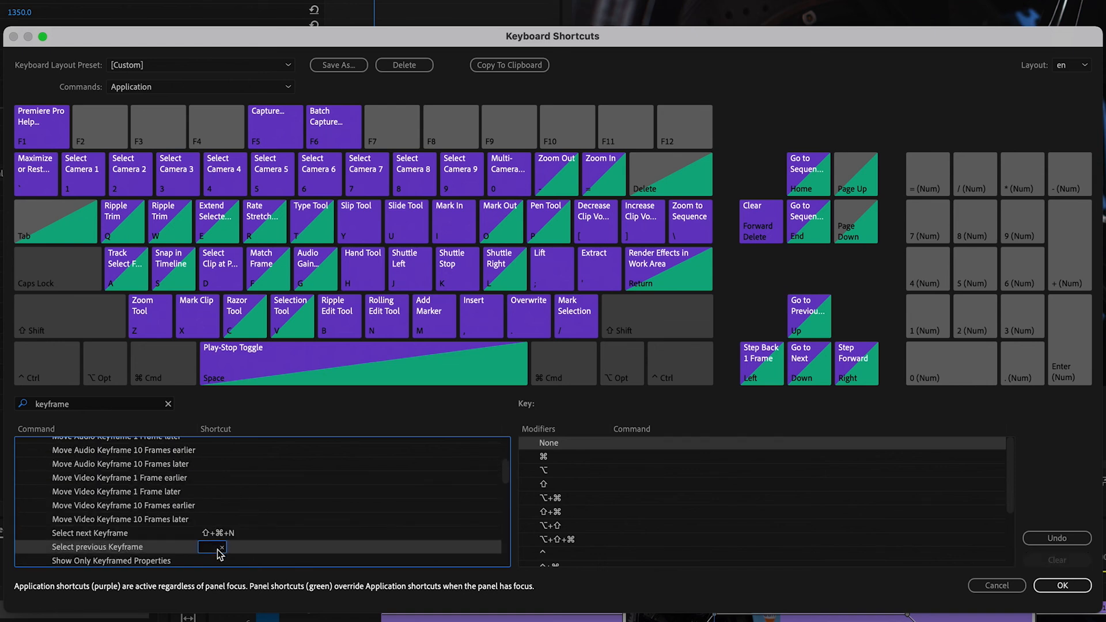
{"action": "key", "text": "shift+super+p"}
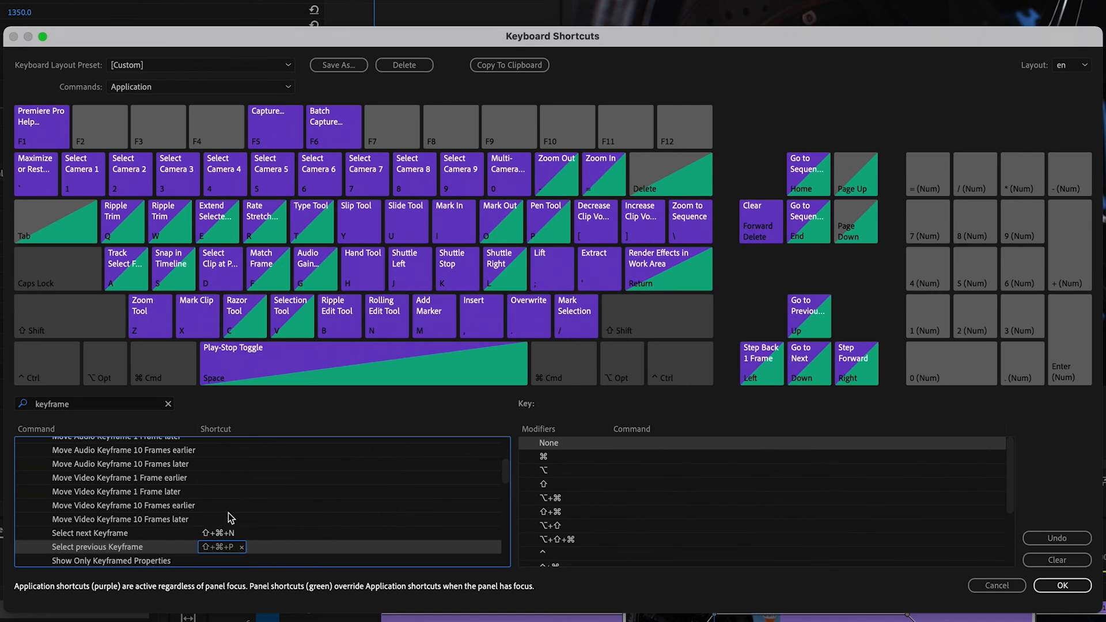
- Search the shortcuts for "ease" and assign Shift+Cmd+I to Keyframe Interpolation - Ease In and Shift+Cmd+O to Ease Out in the Timeline Panel group
{"action": "double_click", "coordinate": [81, 404]}
{"action": "type", "text": "ease"}
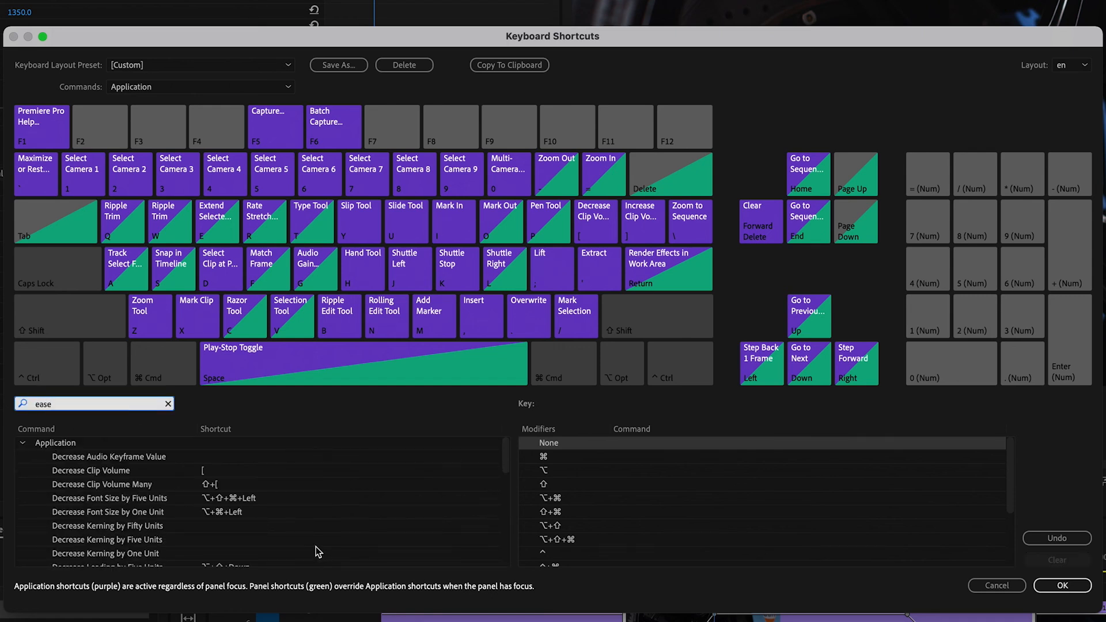
{"action": "scroll", "coordinate": [308, 545], "scroll_direction": "down", "scroll_amount": 10}
{"action": "scroll", "coordinate": [309, 545], "scroll_direction": "down", "scroll_amount": 2}
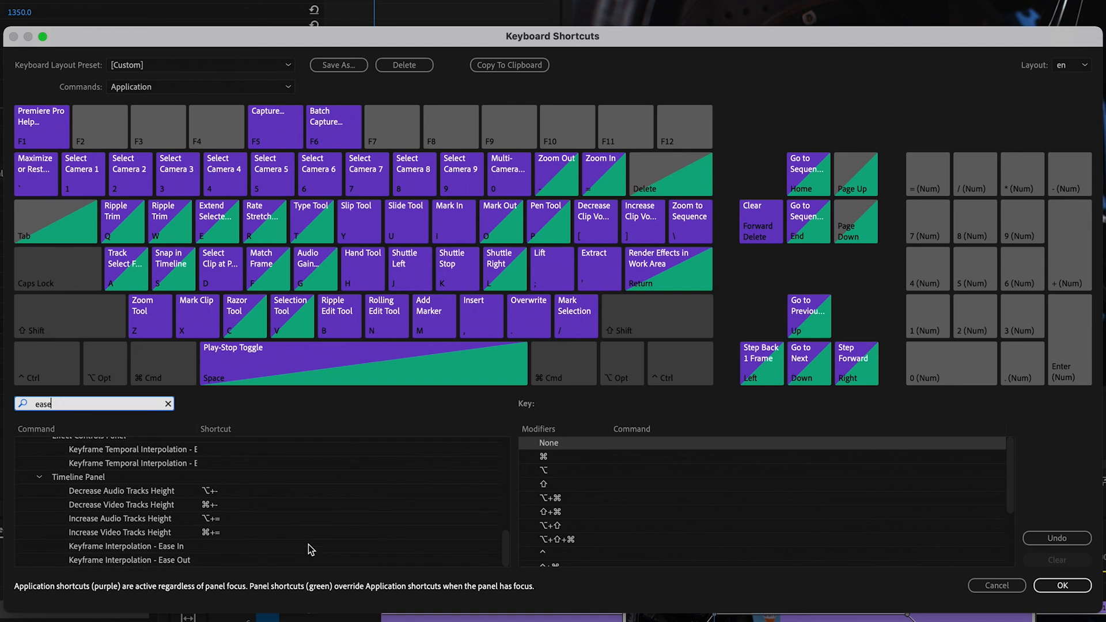
{"action": "left_click", "coordinate": [214, 548]}
{"action": "key", "text": "super+shift+i"}
{"action": "left_click", "coordinate": [218, 562]}
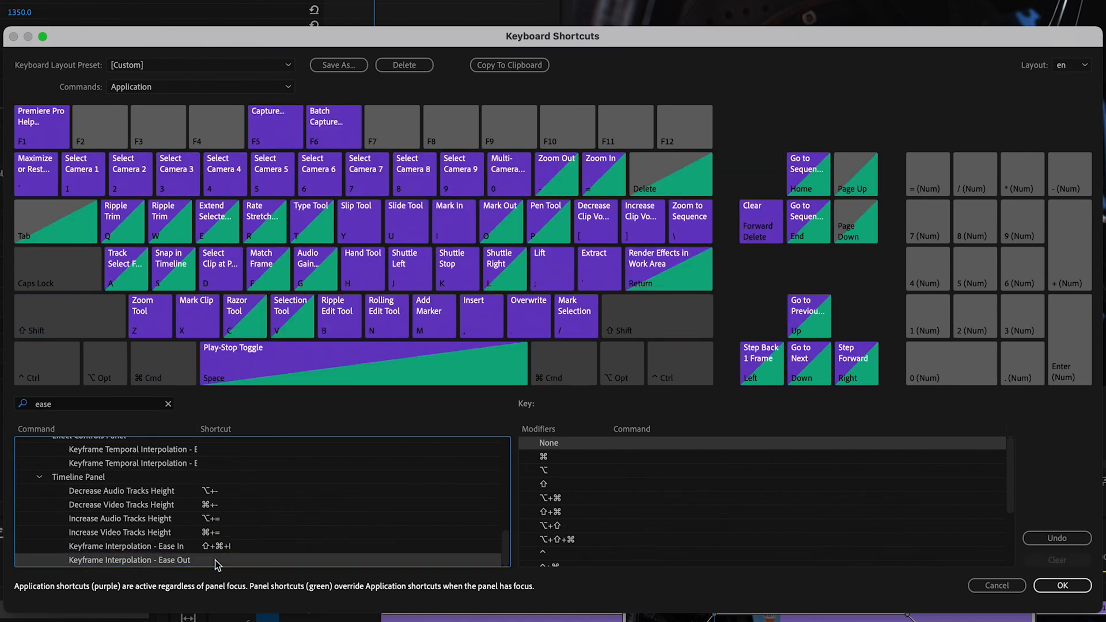
{"action": "left_click", "coordinate": [218, 562]}
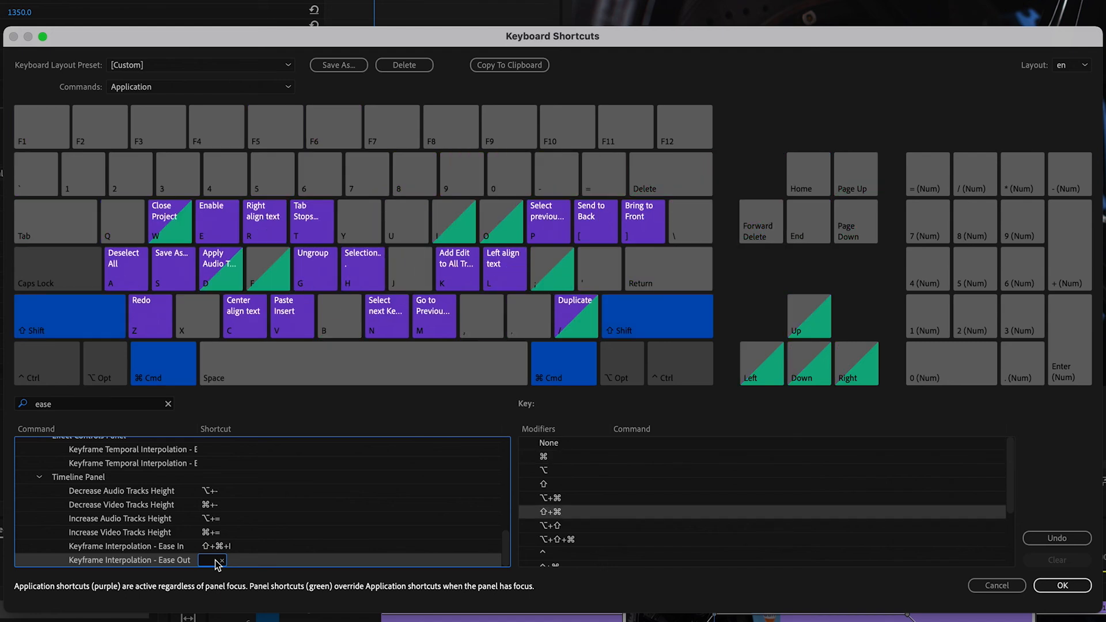
{"action": "key", "text": "super+shift+o"}
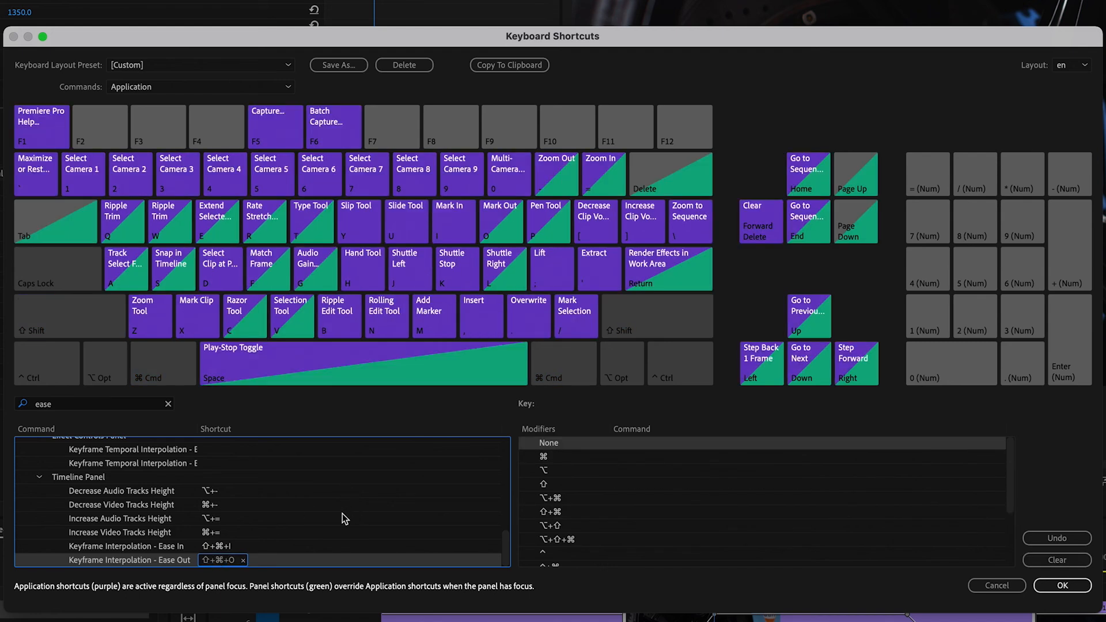
- Assign Shift+Cmd+I and Shift+Cmd+O to the two Keyframe Temporal Interpolation ease commands of the Effect Controls Panel, and save the shortcuts
{"action": "scroll", "coordinate": [343, 513], "scroll_direction": "up", "scroll_amount": 2}
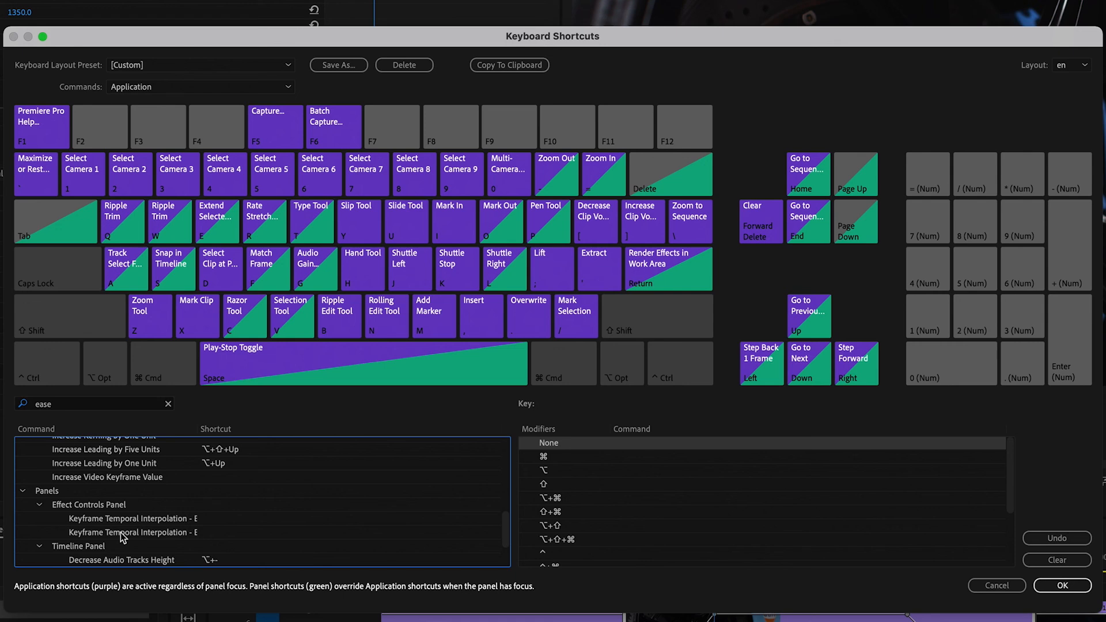
{"action": "left_click", "coordinate": [224, 521]}
{"action": "left_click", "coordinate": [225, 523]}
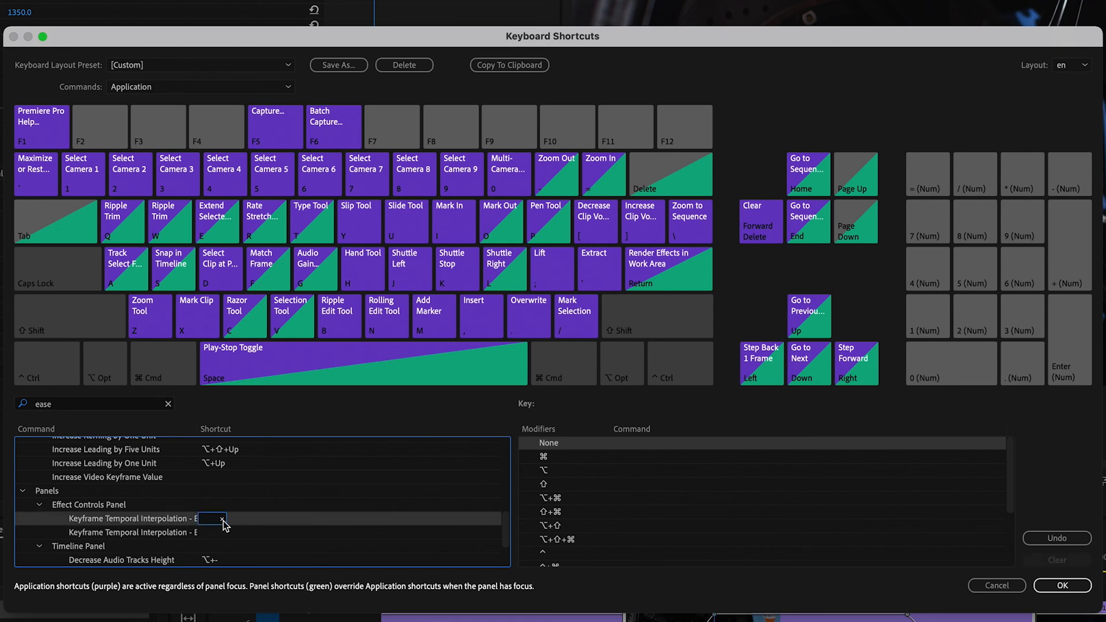
{"action": "key", "text": "shift+super"}
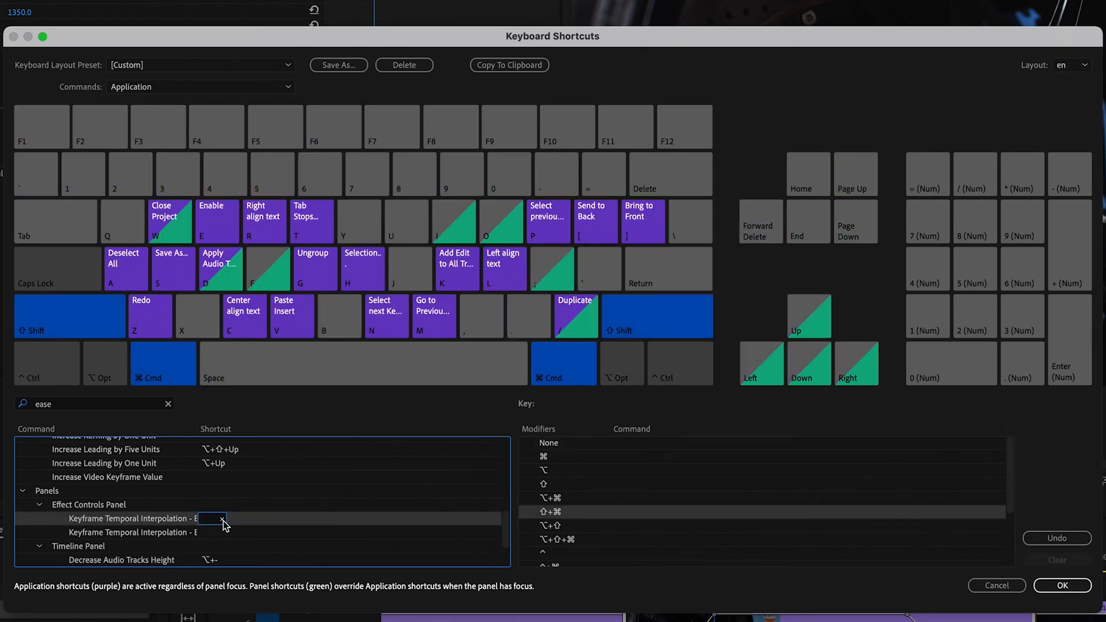
{"action": "key", "text": "shift+super+i"}
{"action": "left_click", "coordinate": [218, 534]}
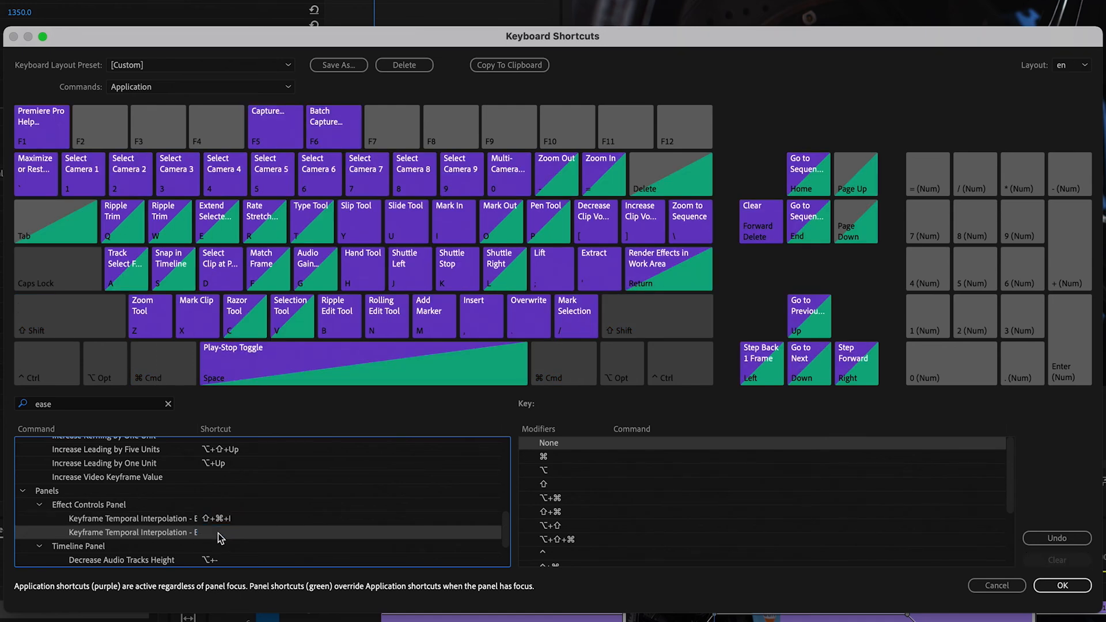
{"action": "left_click", "coordinate": [213, 535]}
{"action": "key", "text": "shift+super+o"}
{"action": "left_click", "coordinate": [1063, 586]}
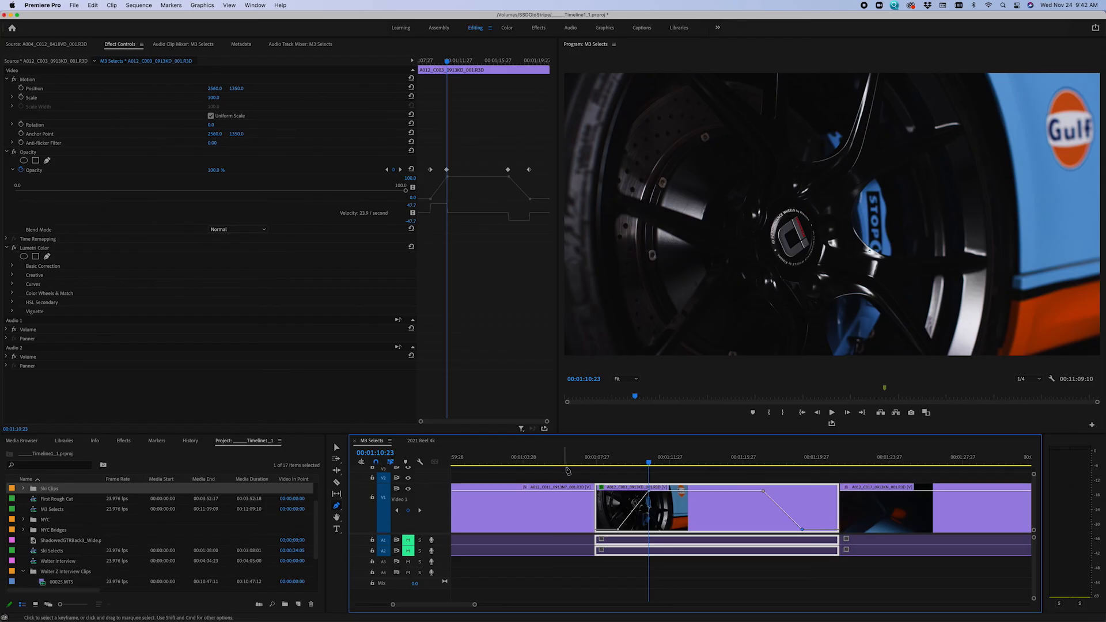
- Place the playhead within the fade-in at 00:01:09:17 and step through the clip's opacity keyframes to the last one and back to the first
{"action": "left_click", "coordinate": [628, 459]}
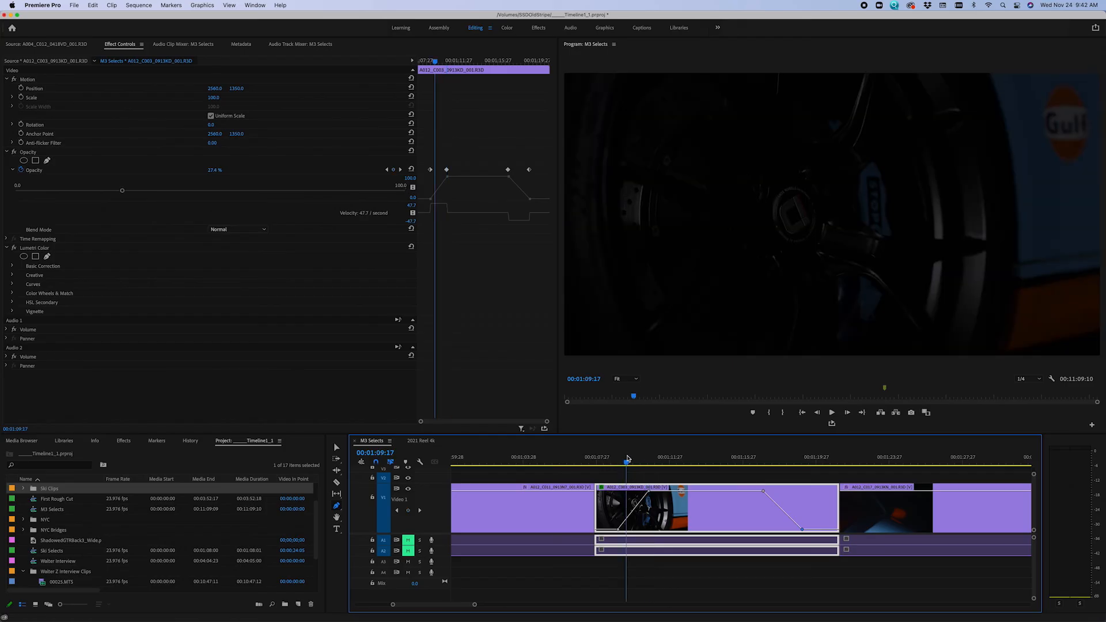
{"action": "key", "text": "shift+super+Left"}
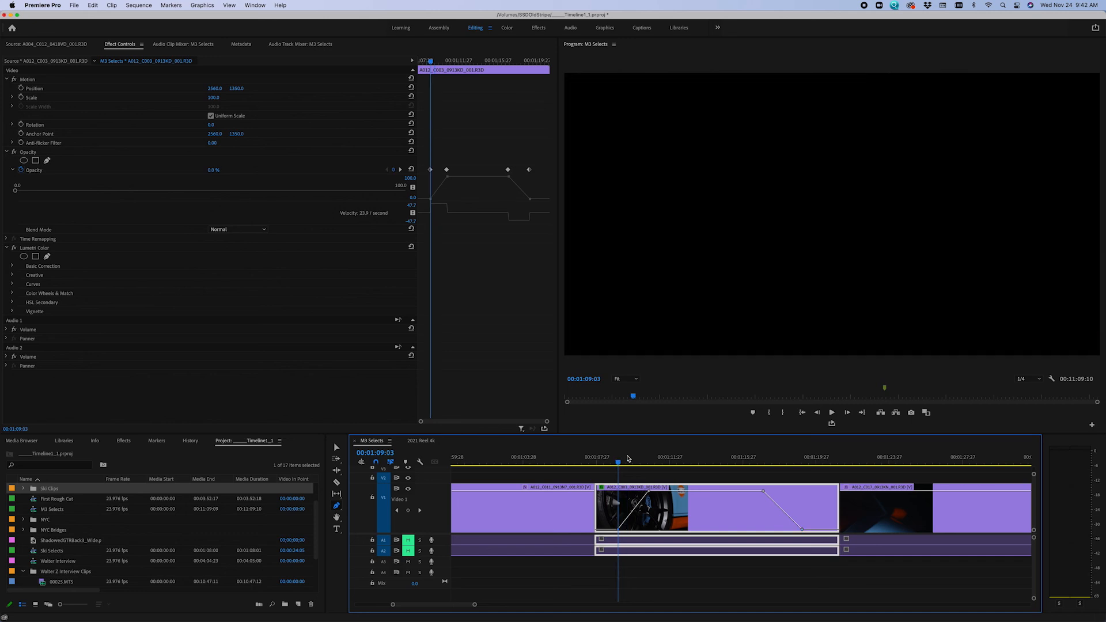
{"action": "key", "text": "shift+super+Right"}
{"action": "key", "text": "shift+super+Right"}
{"action": "key", "text": "shift+super+Right"}
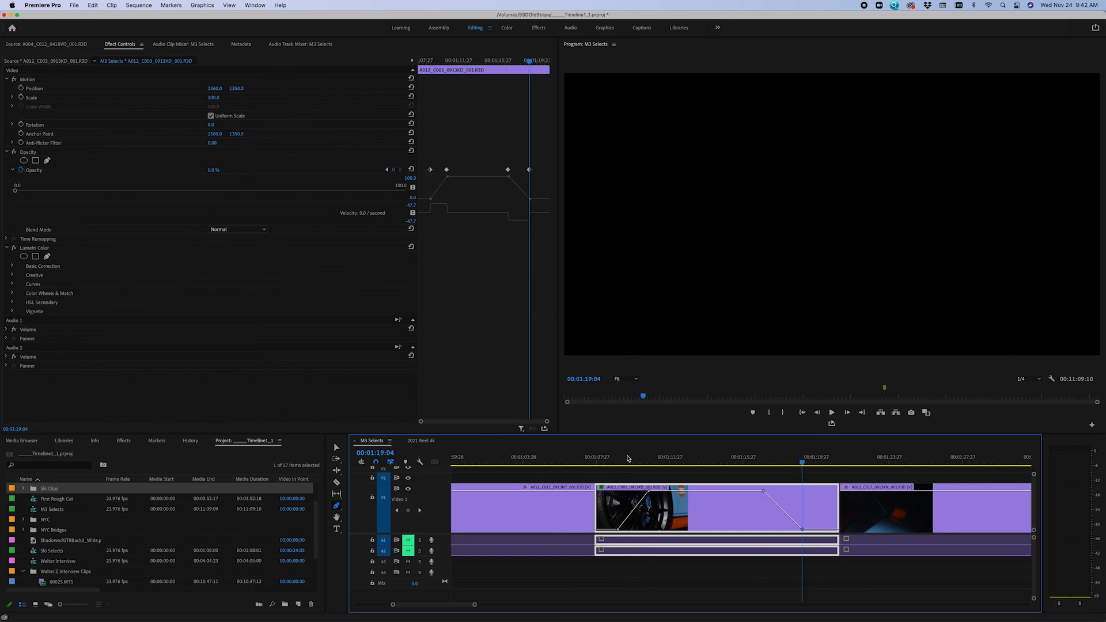
{"action": "key", "text": "shift+super+Left"}
{"action": "key", "text": "shift+super+Left"}
{"action": "key", "text": "shift+super+Left"}
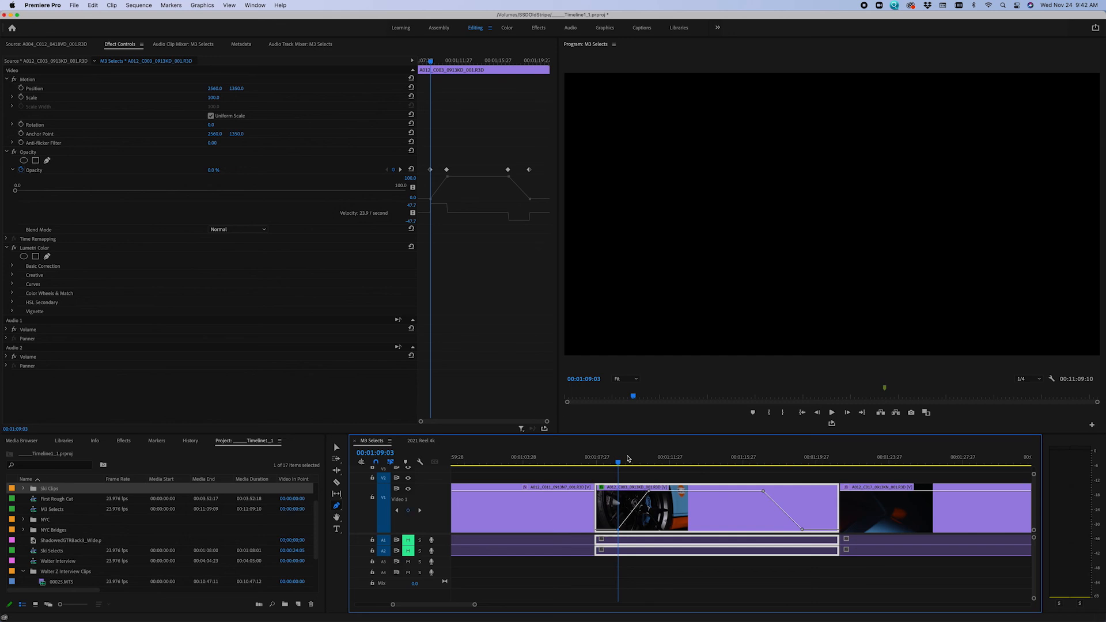
- Apply easing to each of the four opacity keyframes on the A012_C003_0913KD_001.R3D clip, moving from the first to the last
{"action": "key", "text": "shift+super+F9"}
{"action": "key", "text": "shift+super+Right"}
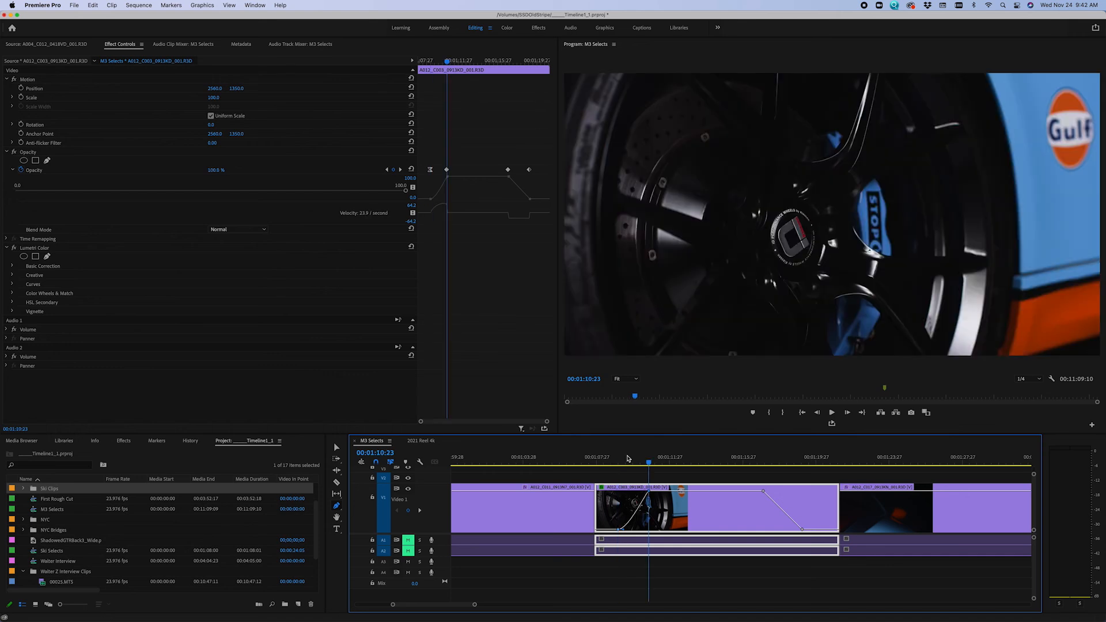
{"action": "key", "text": "shift+super+F9"}
{"action": "key", "text": "shift+super+Right"}
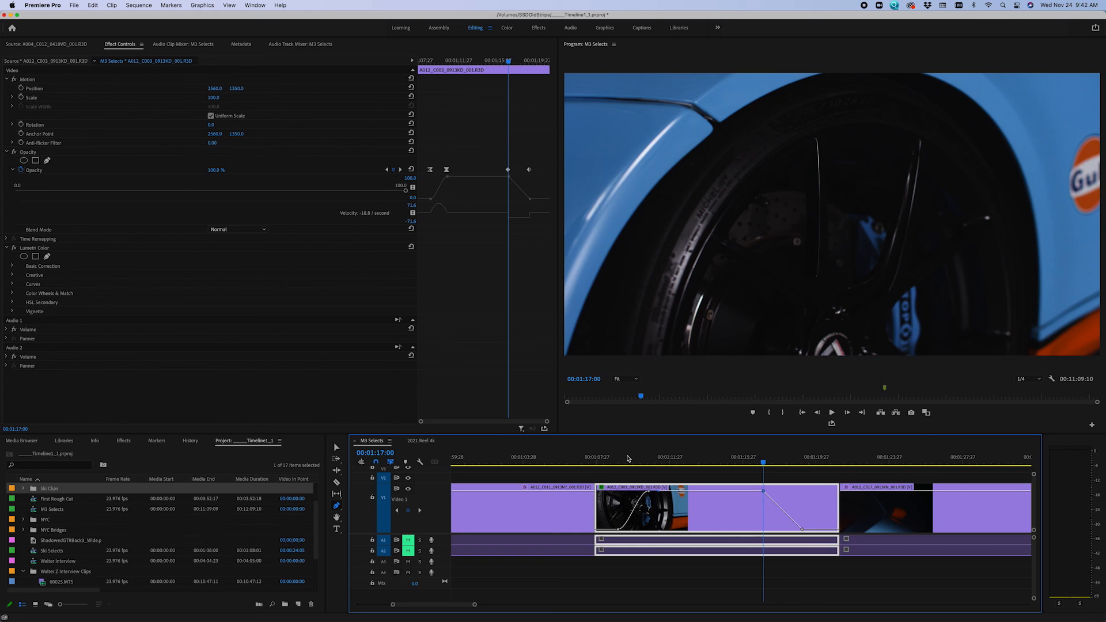
{"action": "key", "text": "shift+super+F9"}
{"action": "key", "text": "shift+super+Right"}
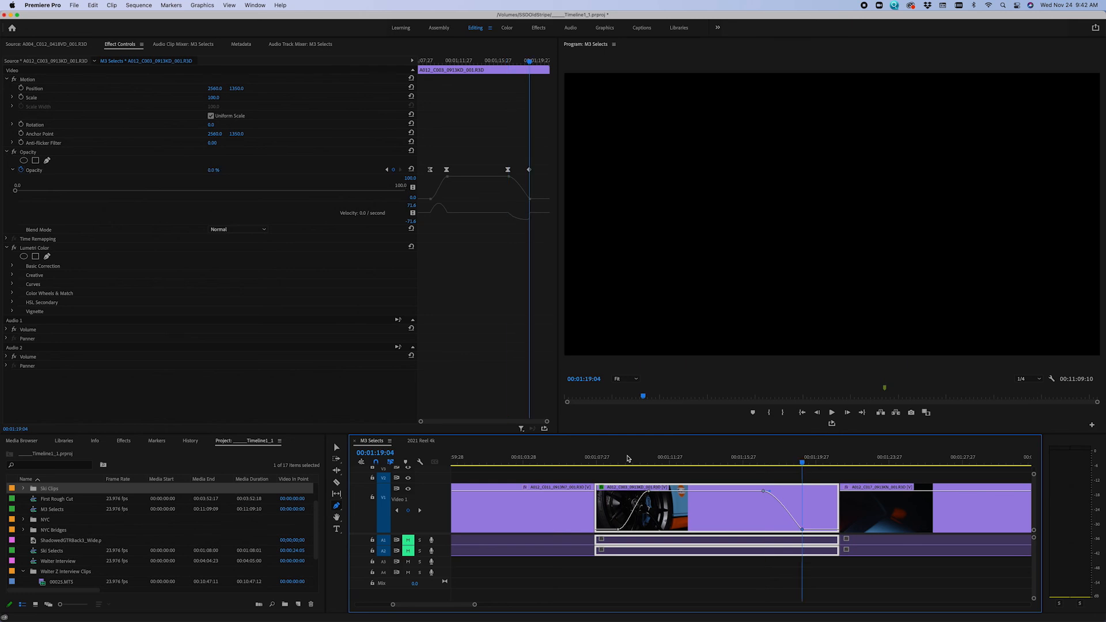
{"action": "key", "text": "shift+super+F9"}
- Step through the eased opacity keyframes in Effect Controls, back to the first and forward to the last
{"action": "left_click", "coordinate": [128, 47]}
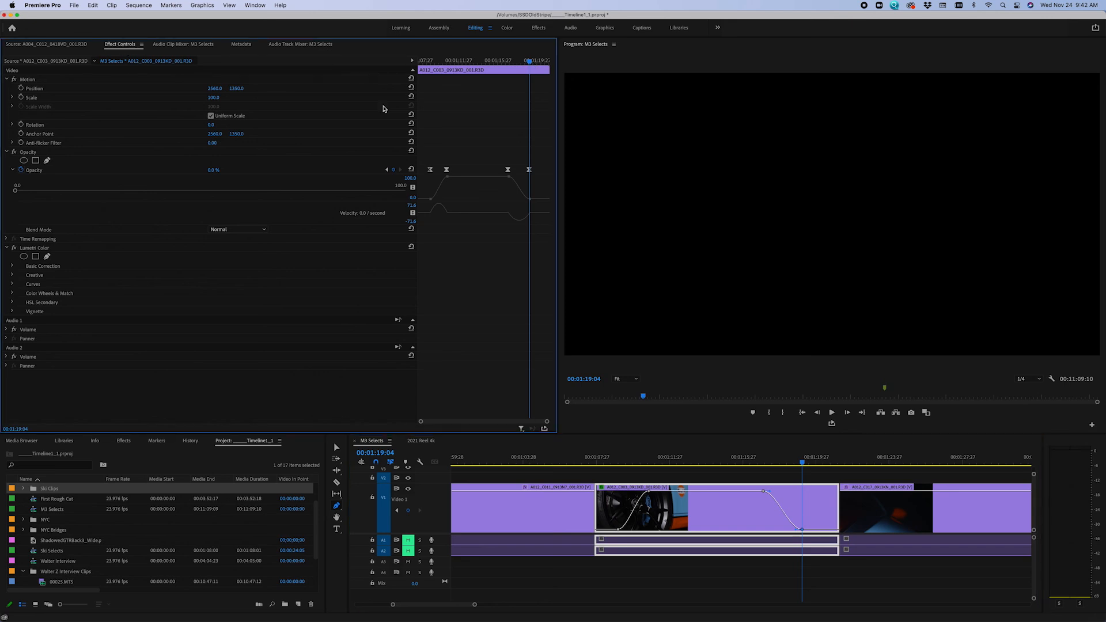
{"action": "key", "text": "Up"}
{"action": "key", "text": "Up"}
{"action": "key", "text": "Up"}
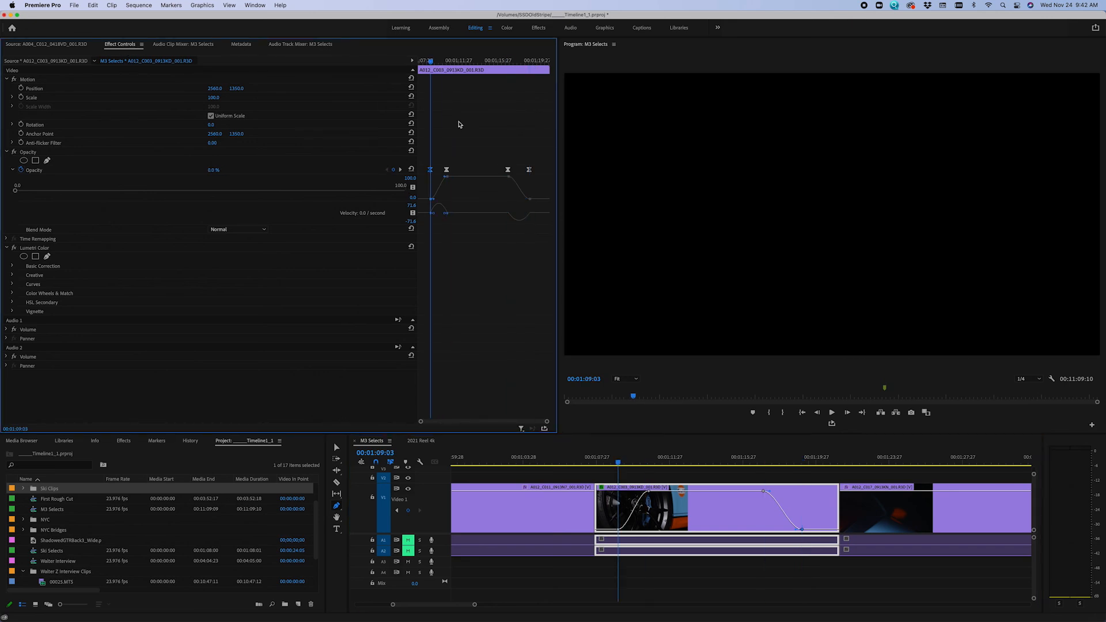
{"action": "key", "text": "Down"}
{"action": "key", "text": "Down"}
{"action": "key", "text": "Down"}
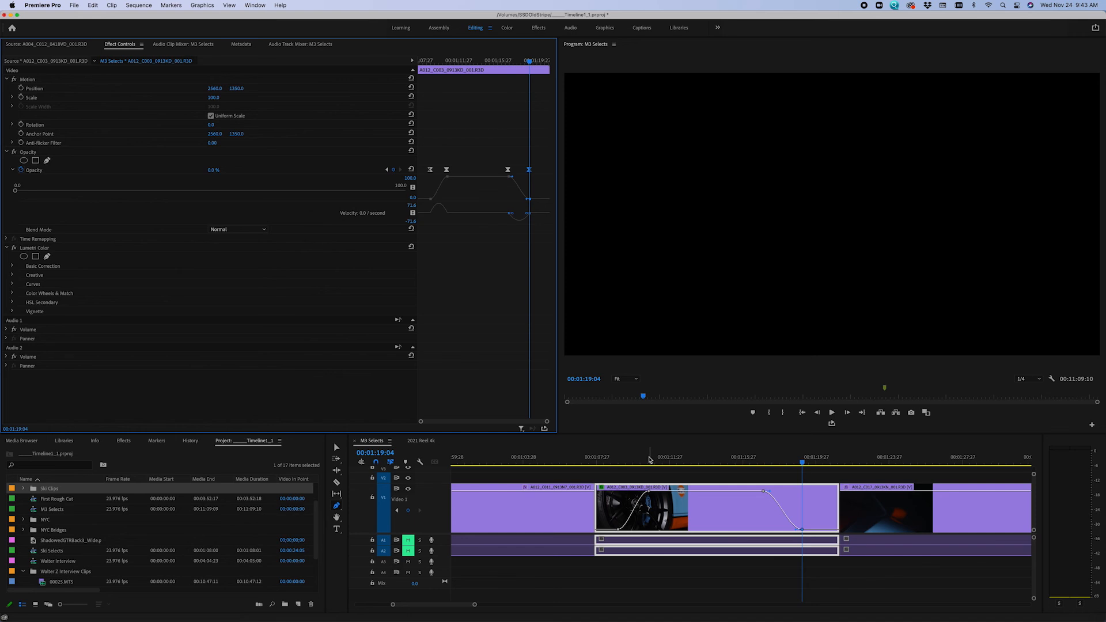
- Move the playhead to 00:01:10:23 and lengthen the Bezier handles of the two fade-in opacity keyframes on Video 1 to steepen the curve
{"action": "left_click", "coordinate": [649, 461]}
{"action": "key", "text": "="}
{"action": "key", "text": "="}
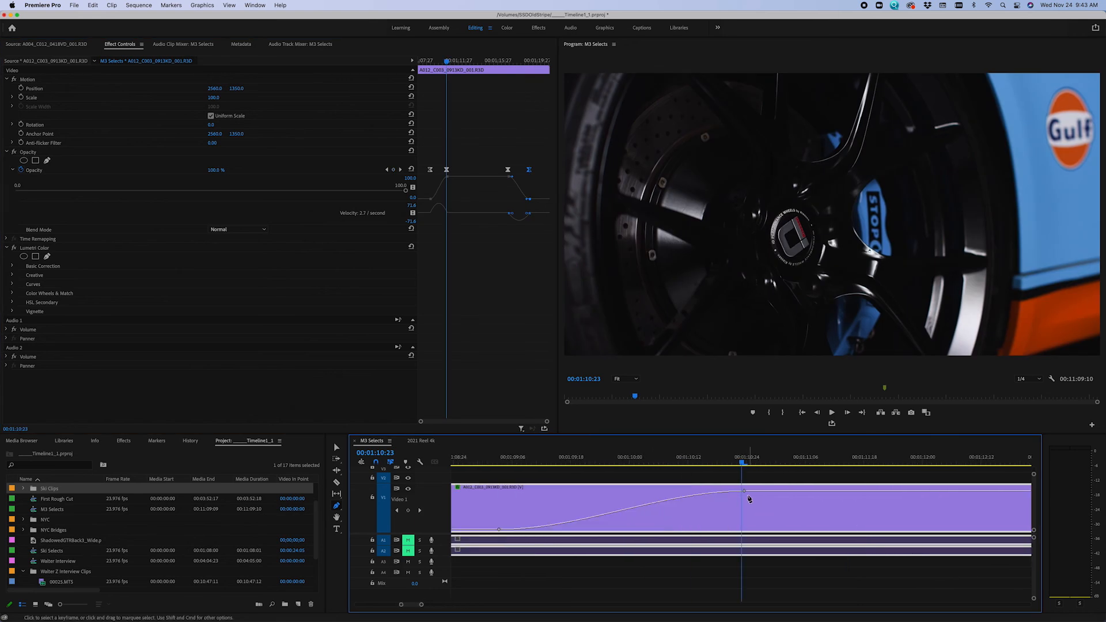
{"action": "left_click_drag", "start_coordinate": [703, 491], "coordinate": [658, 489]}
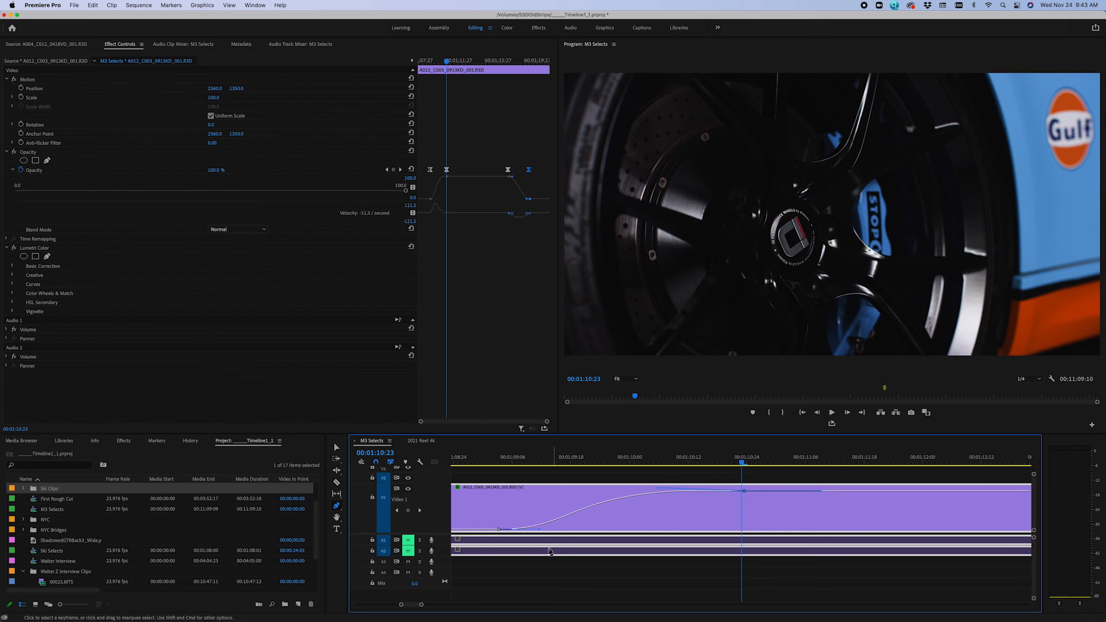
{"action": "left_click_drag", "start_coordinate": [542, 531], "coordinate": [570, 529]}
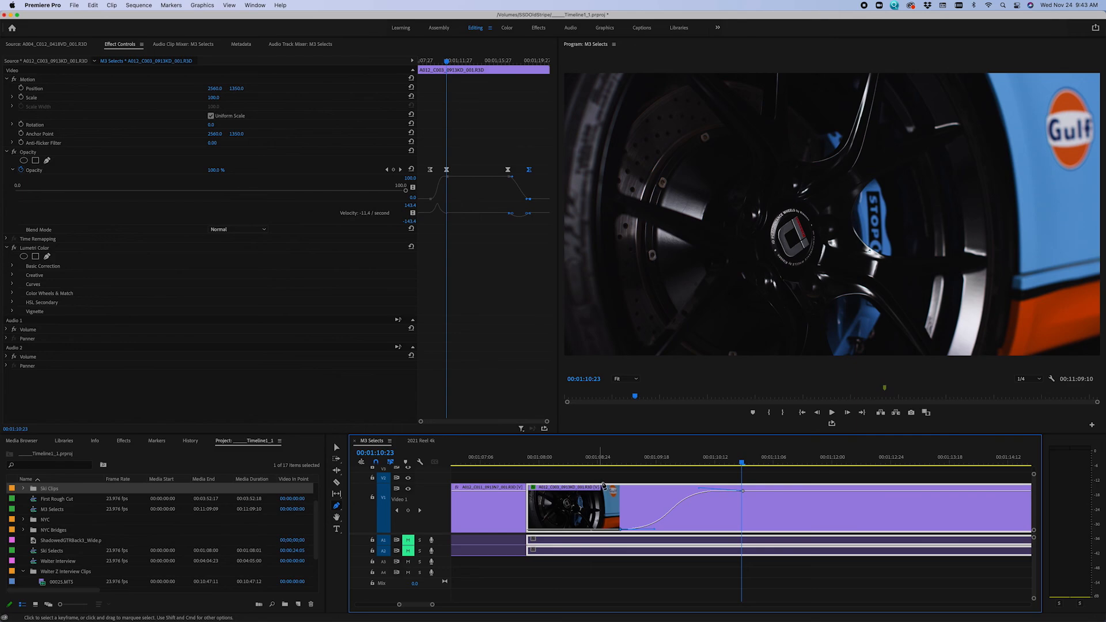